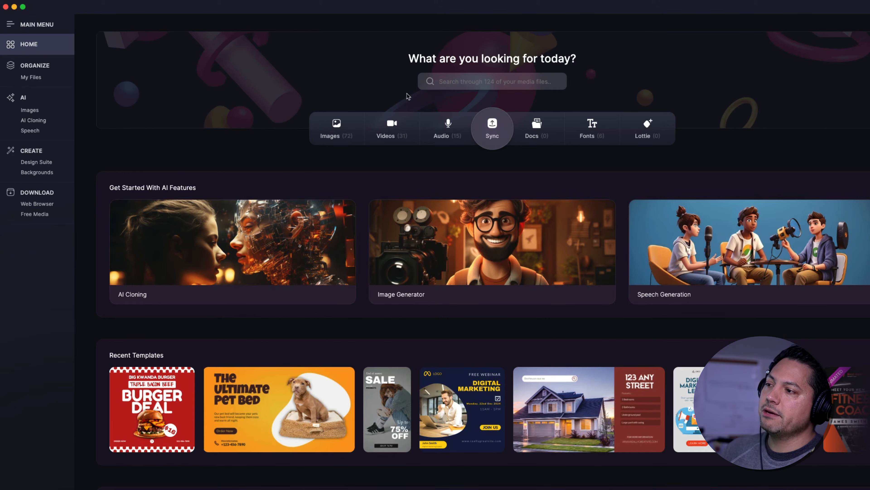
{"action": "left_click", "coordinate": [468, 84]}
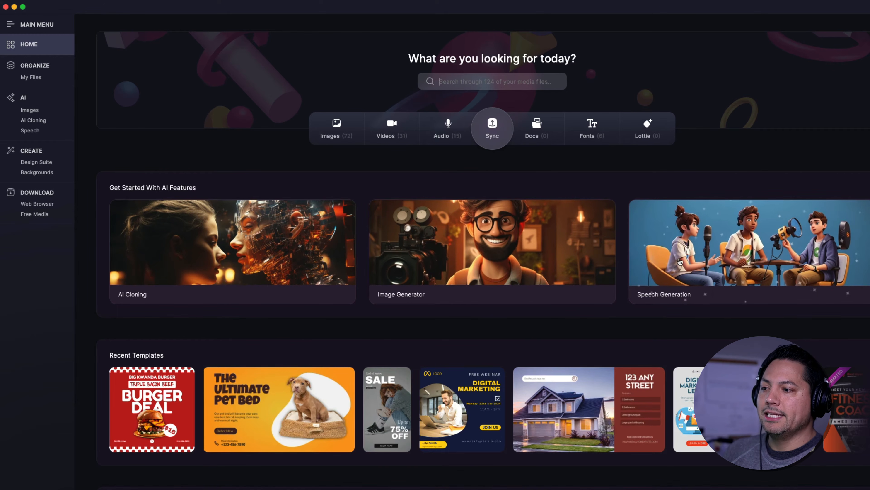
{"action": "scroll", "coordinate": [407, 344], "scroll_direction": "down", "scroll_amount": 2}
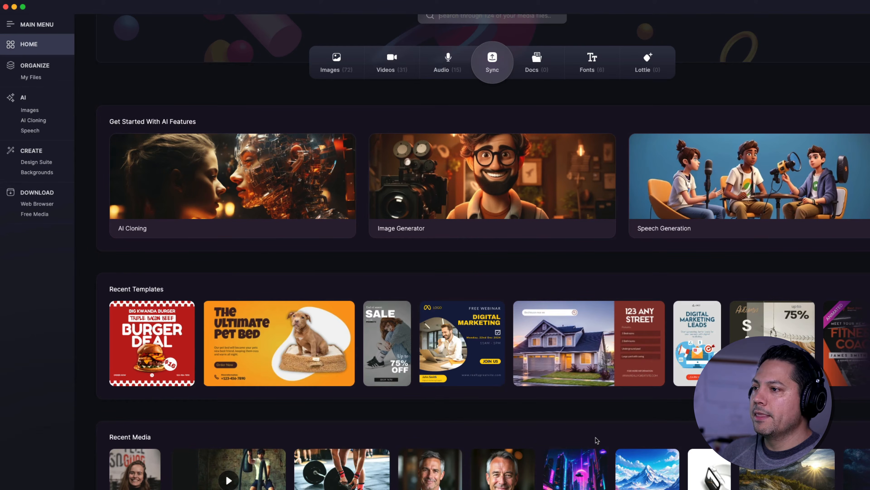
{"action": "scroll", "coordinate": [597, 442], "scroll_direction": "up", "scroll_amount": 2}
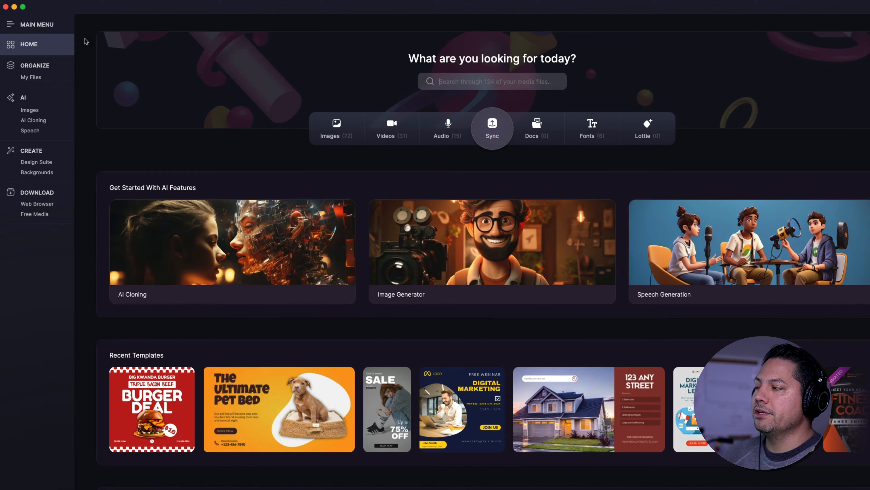
Download all additional AI feature plugins: Background Removal / Color Burst, Upscaler and Auto Tagging.
{"action": "left_click", "coordinate": [25, 26]}
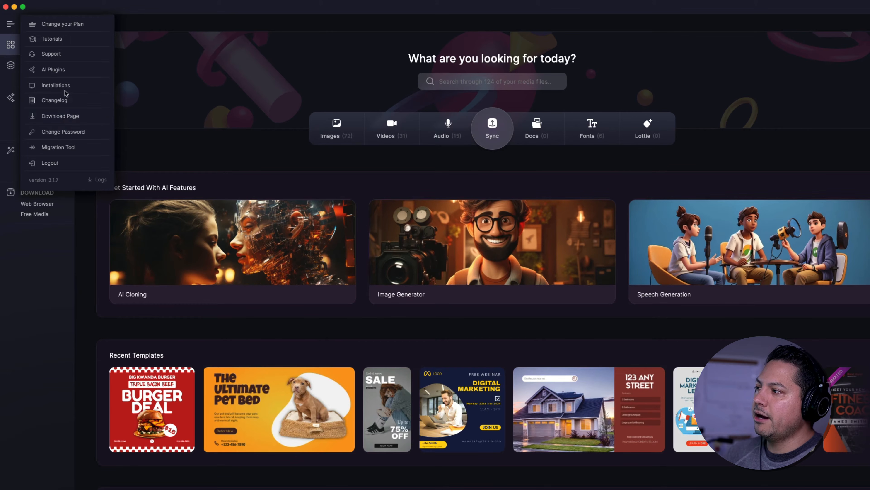
{"action": "left_click", "coordinate": [55, 71]}
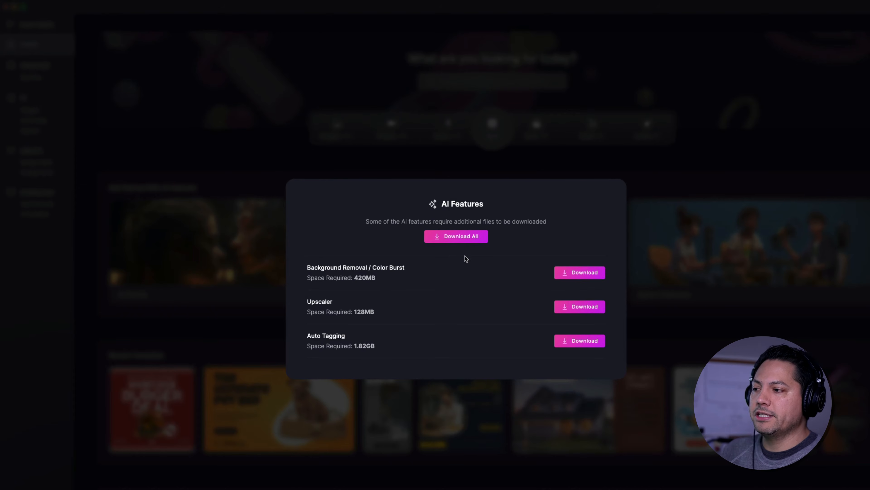
{"action": "left_click", "coordinate": [477, 237]}
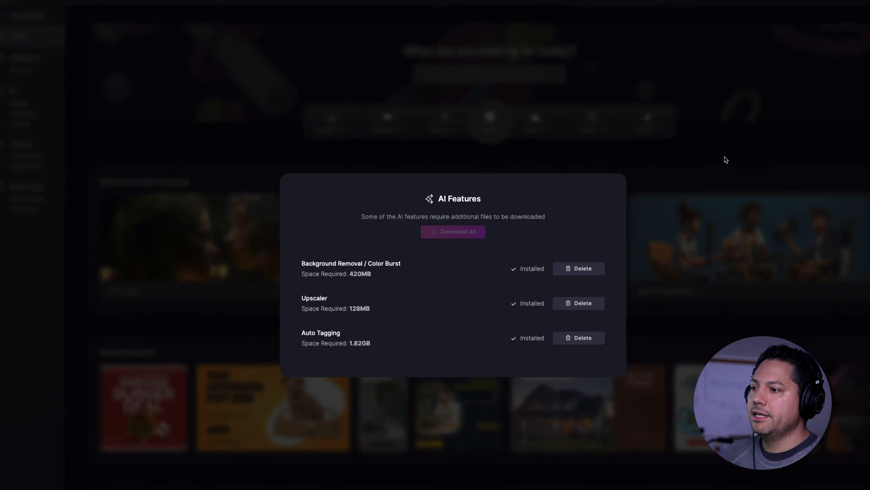
{"action": "left_click", "coordinate": [817, 62]}
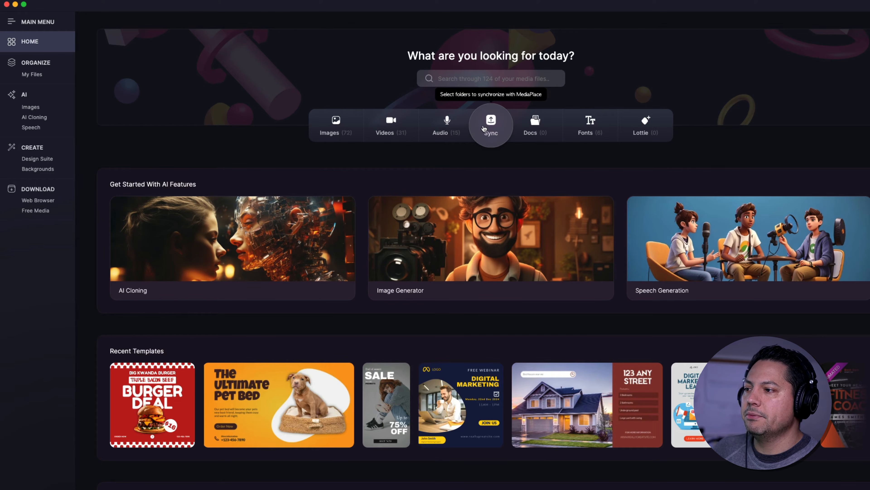
Synchronize the Graphics folder with the media library and show its contents.
{"action": "left_click", "coordinate": [490, 127]}
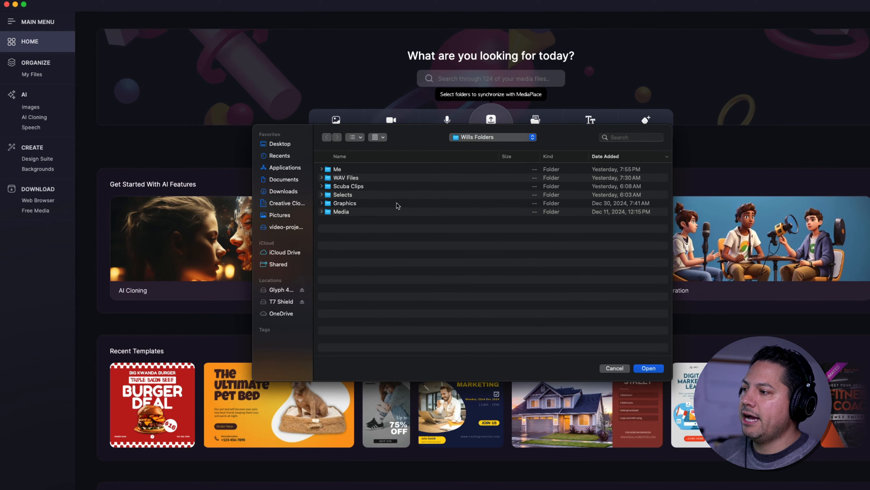
{"action": "left_click", "coordinate": [349, 204]}
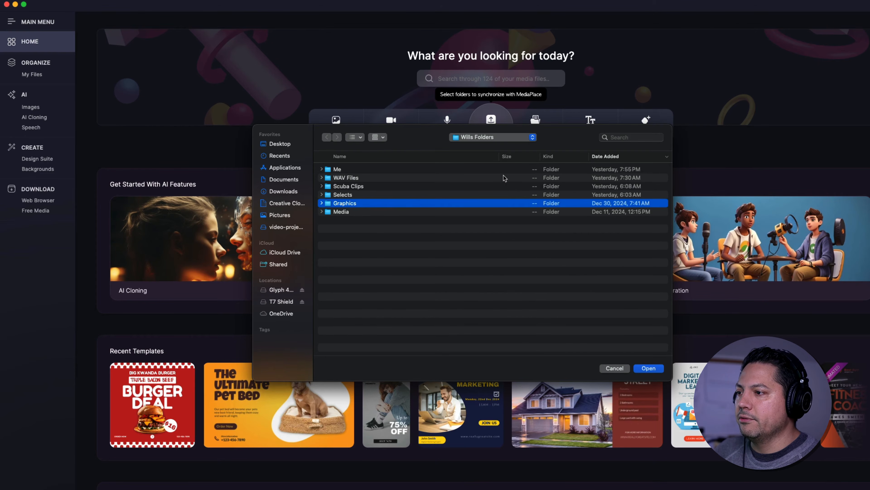
{"action": "left_click", "coordinate": [649, 368]}
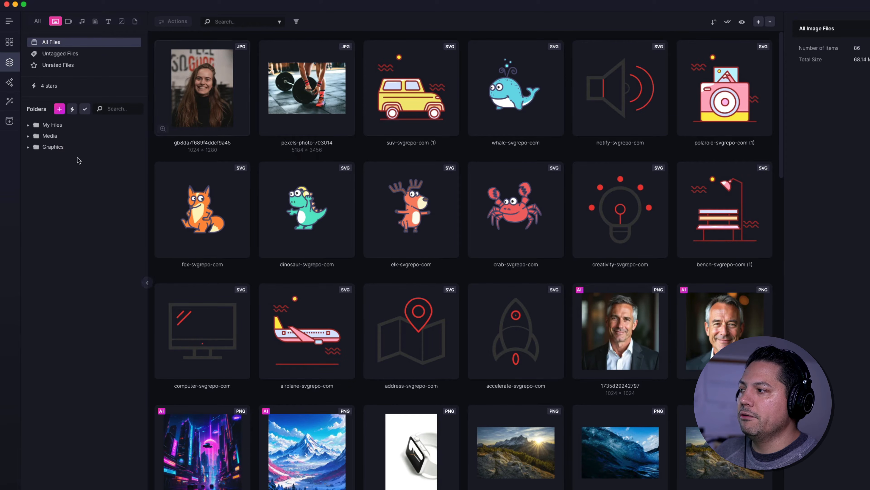
{"action": "left_click", "coordinate": [68, 147]}
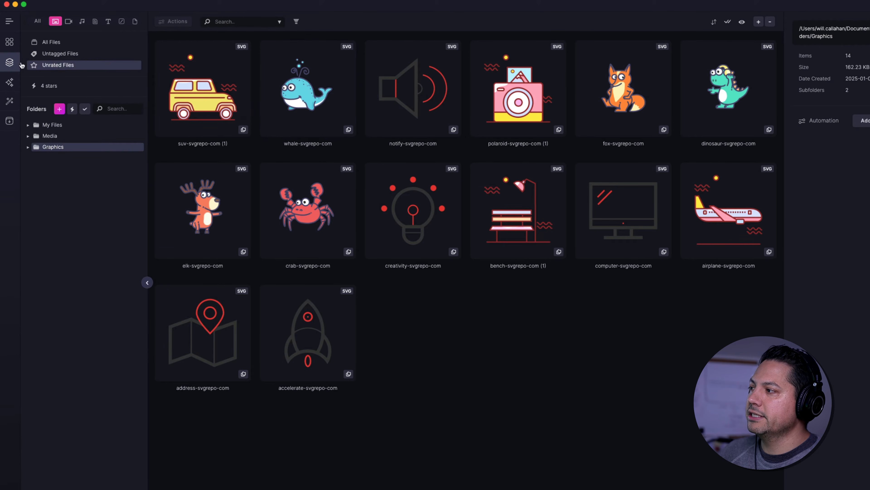
Add the Scuba Clips folder to the synchronized folders in My Files.
{"action": "mouse_move", "coordinate": [13, 64]}
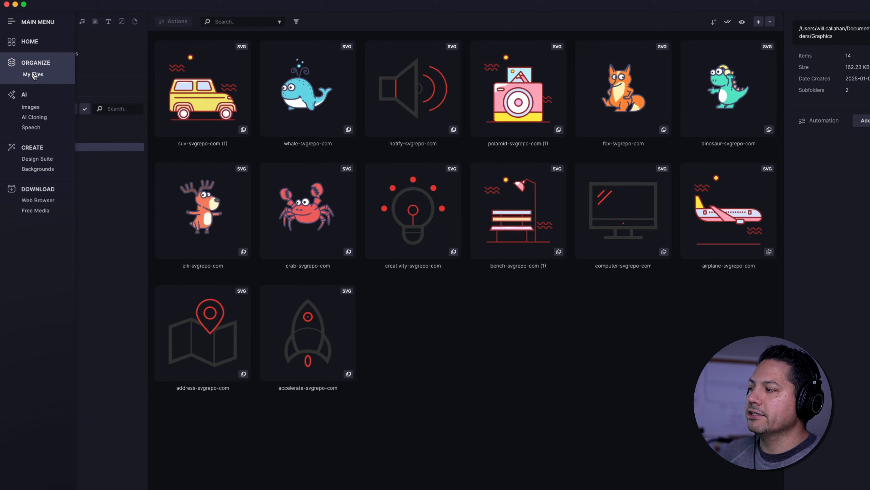
{"action": "left_click", "coordinate": [36, 42]}
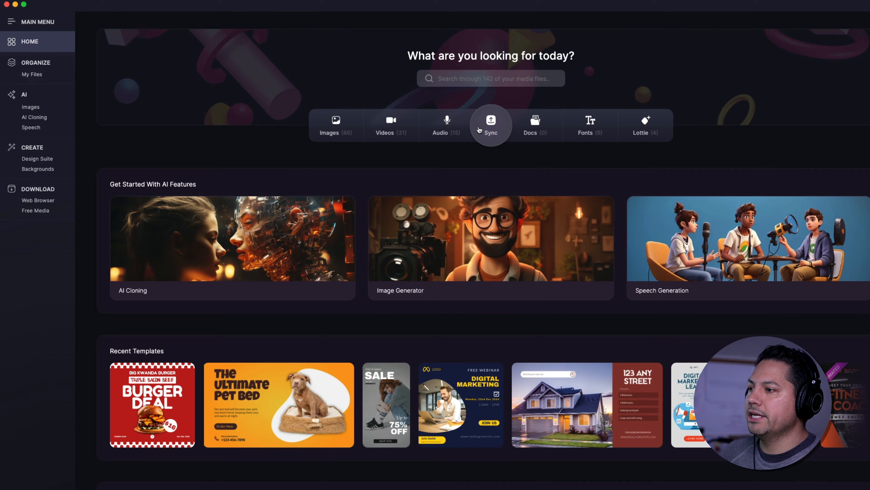
{"action": "left_click", "coordinate": [35, 78]}
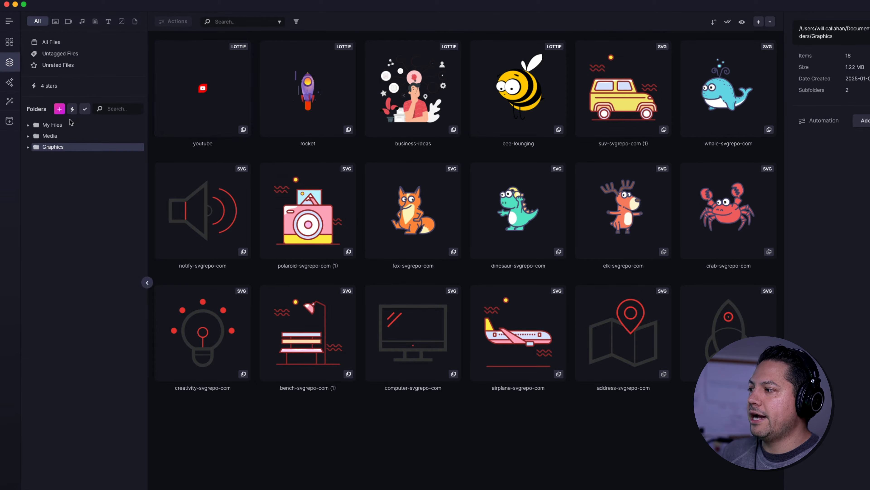
{"action": "left_click", "coordinate": [59, 110]}
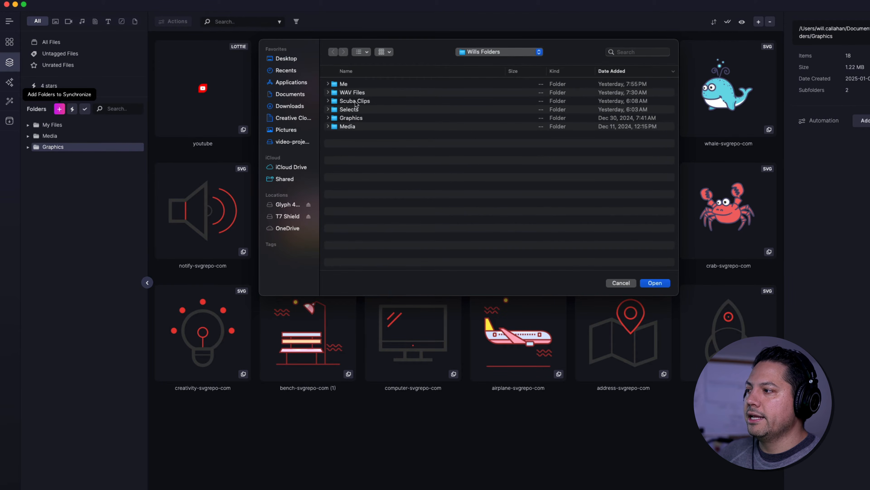
{"action": "left_click", "coordinate": [355, 102]}
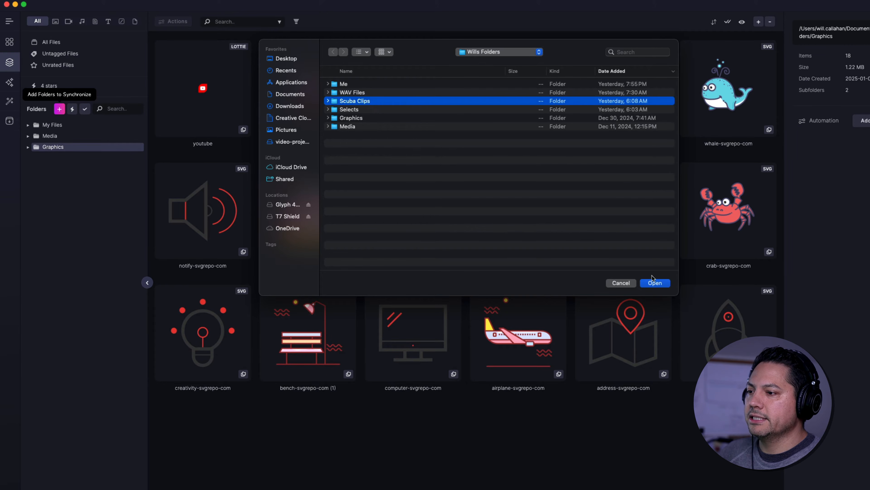
{"action": "left_click", "coordinate": [654, 283]}
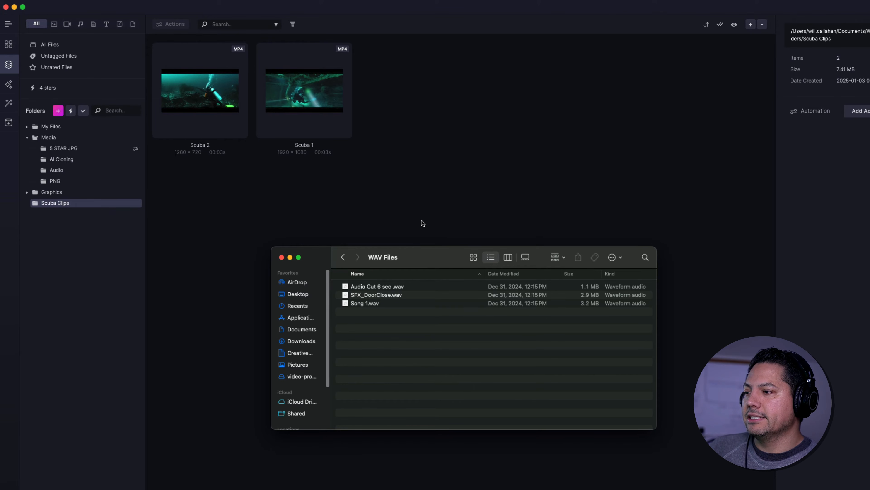
Import Audio Cut 6 sec.wav, SFX_DoorClose.wav and Song 1.wav from the WAV Files folder into the Scuba Clips folder.
{"action": "left_click_drag", "start_coordinate": [423, 254], "coordinate": [425, 215]}
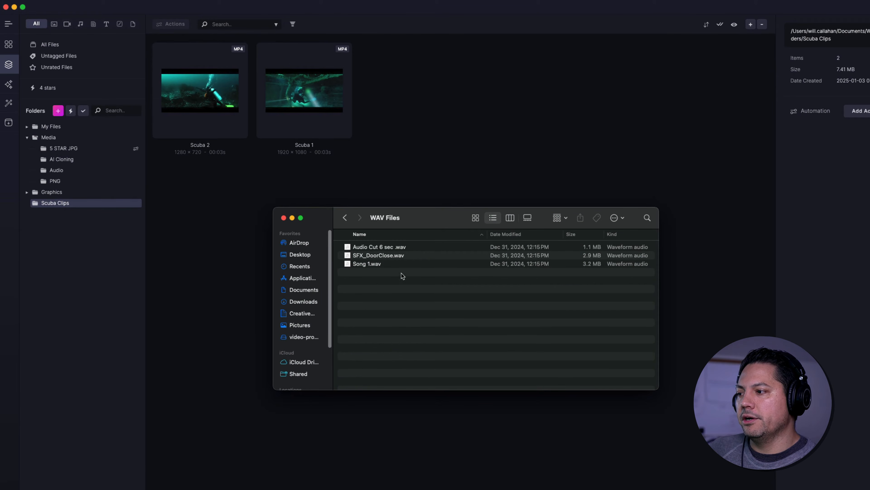
{"action": "left_click", "coordinate": [376, 264]}
{"action": "left_click", "coordinate": [379, 247], "text": "shift"}
{"action": "left_click_drag", "start_coordinate": [429, 219], "coordinate": [464, 299]}
{"action": "left_click_drag", "start_coordinate": [412, 327], "coordinate": [459, 128]}
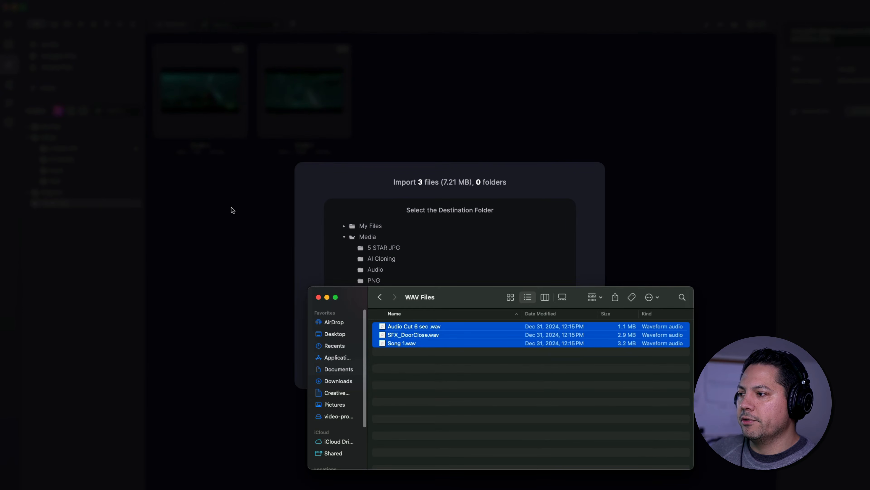
{"action": "left_click", "coordinate": [233, 210]}
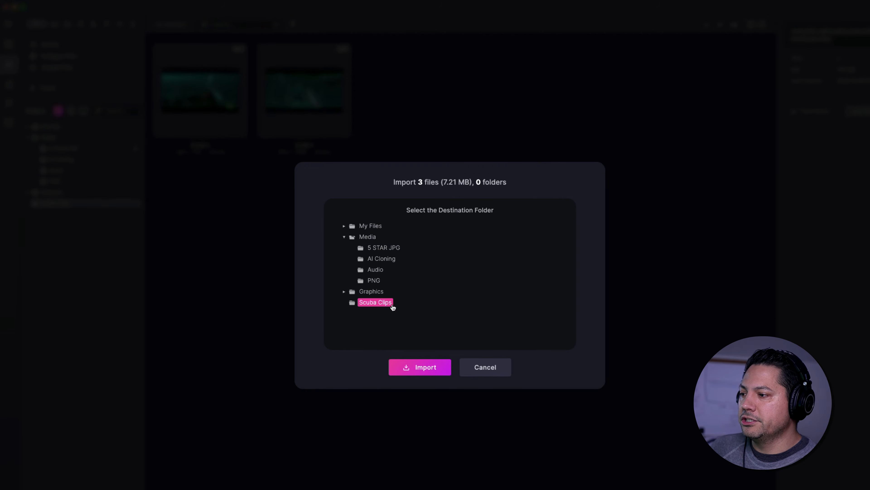
{"action": "left_click", "coordinate": [424, 367]}
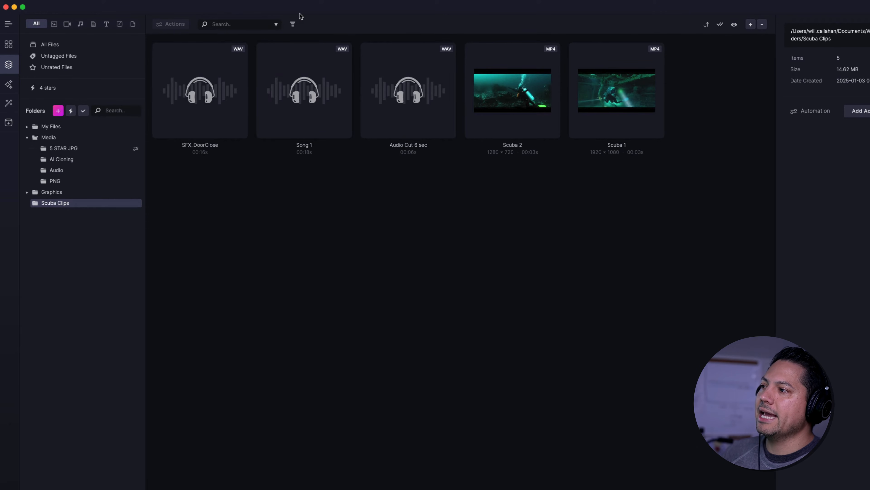
Show all files in the library and collapse the Media folder in the folder tree.
{"action": "mouse_move", "coordinate": [68, 162]}
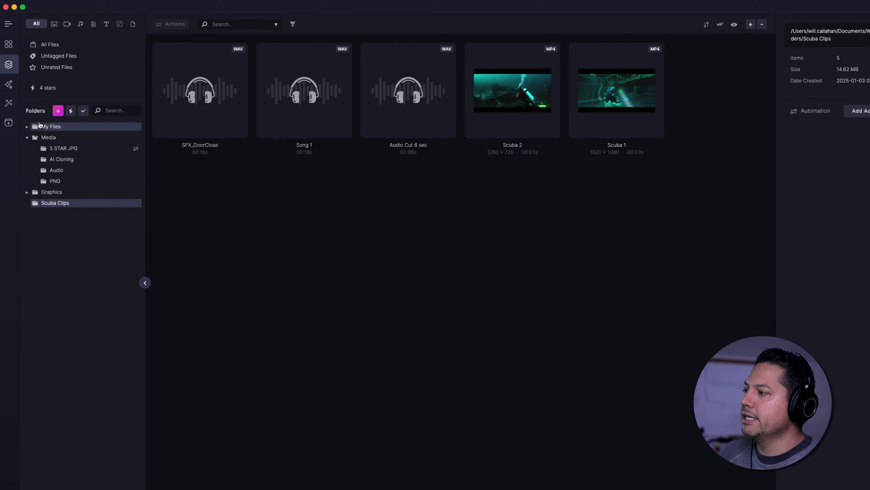
{"action": "left_click", "coordinate": [53, 130]}
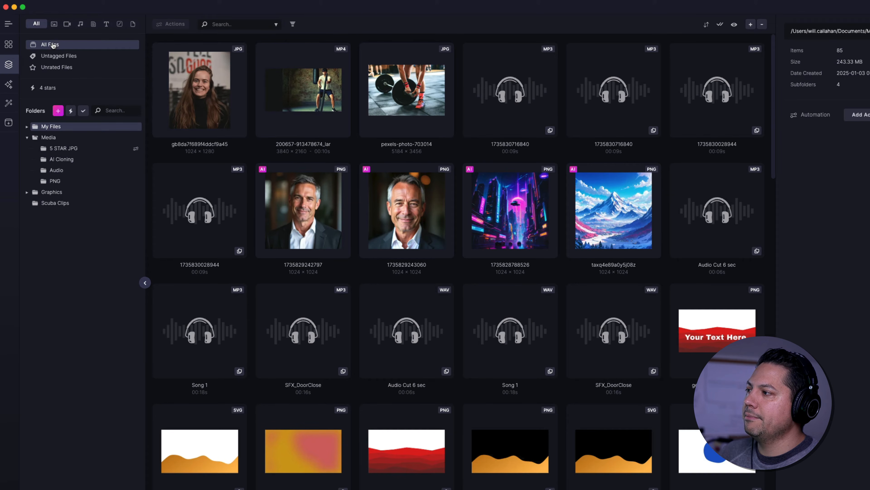
{"action": "left_click", "coordinate": [53, 45]}
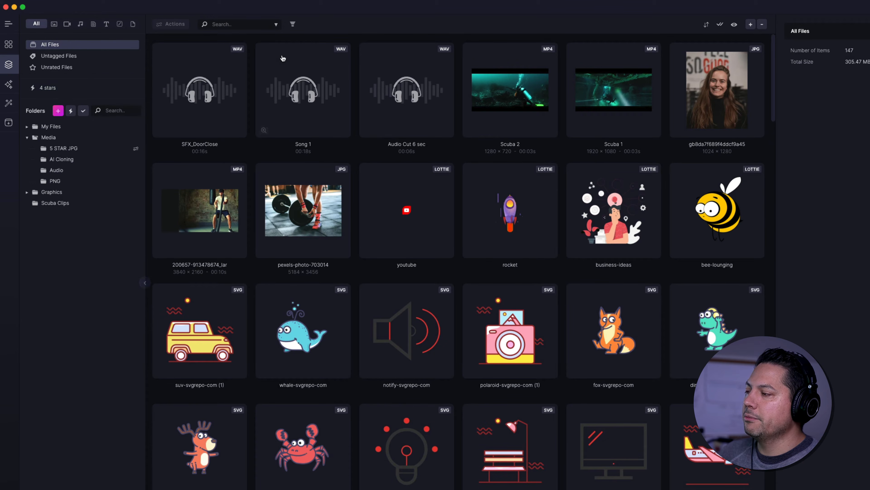
{"action": "left_click", "coordinate": [27, 138]}
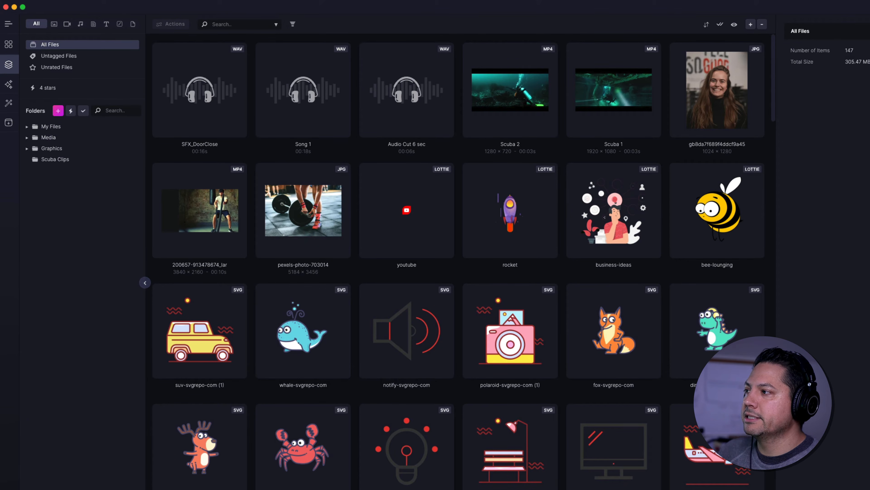
Examine the library by file type, from images, videos and audio to documents, fonts, Lottie and other files, and return to all types.
{"action": "left_click", "coordinate": [54, 25]}
{"action": "left_click", "coordinate": [67, 25]}
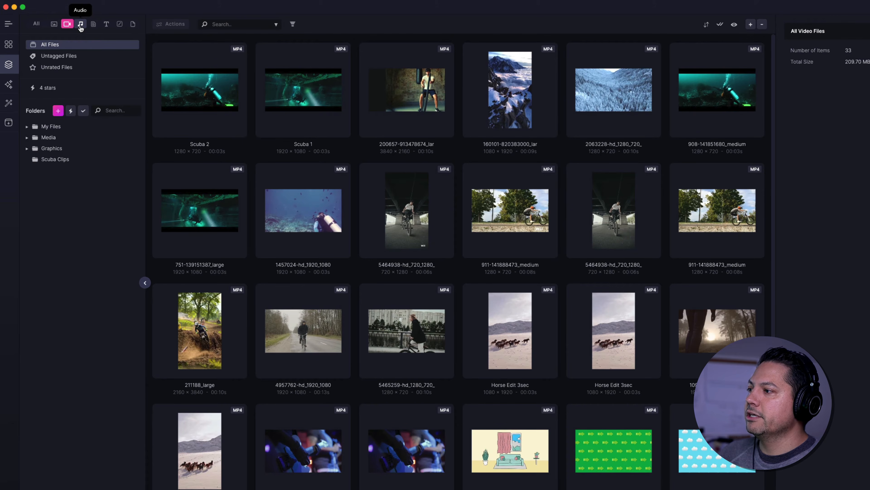
{"action": "left_click", "coordinate": [81, 25]}
{"action": "left_click", "coordinate": [94, 25]}
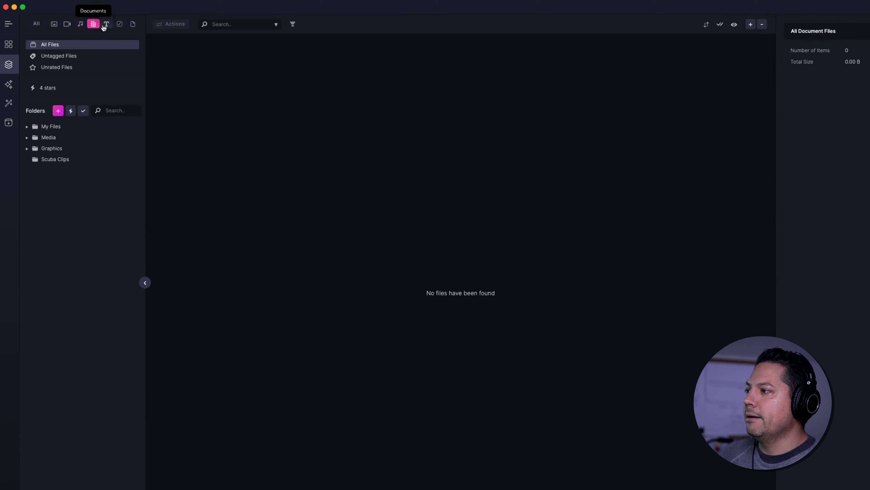
{"action": "left_click", "coordinate": [107, 25]}
{"action": "left_click", "coordinate": [119, 25]}
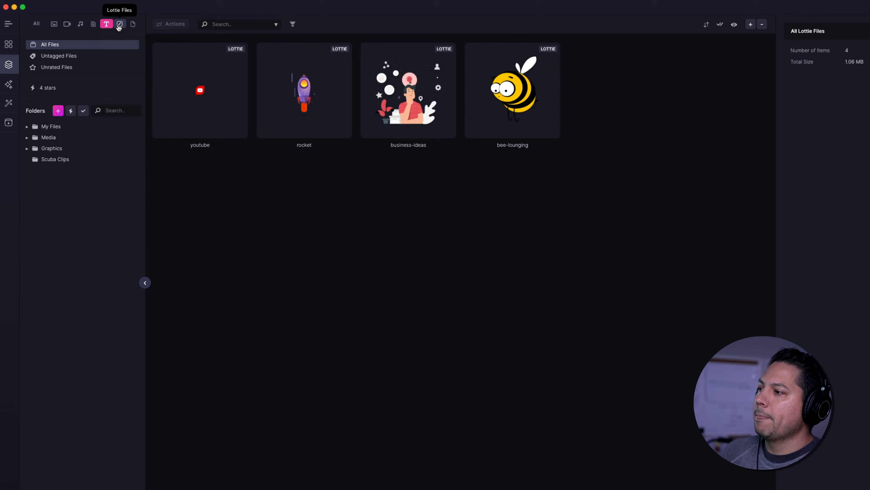
{"action": "left_click", "coordinate": [133, 25]}
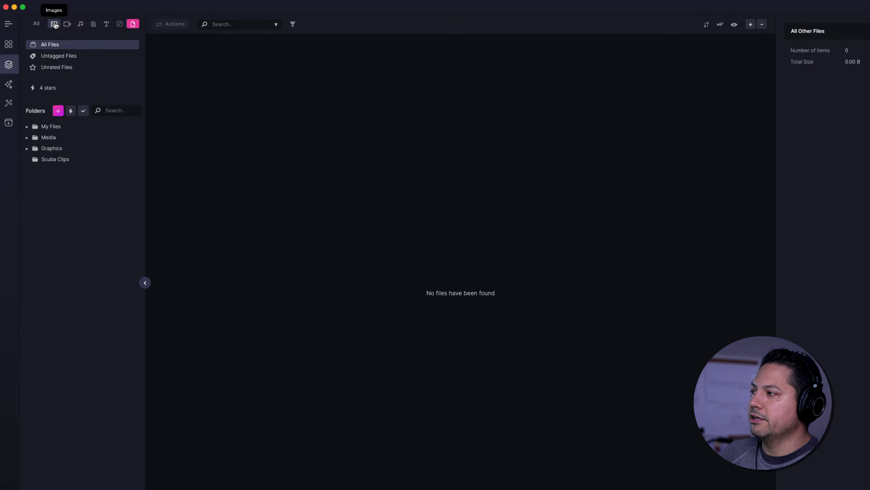
{"action": "left_click", "coordinate": [36, 24]}
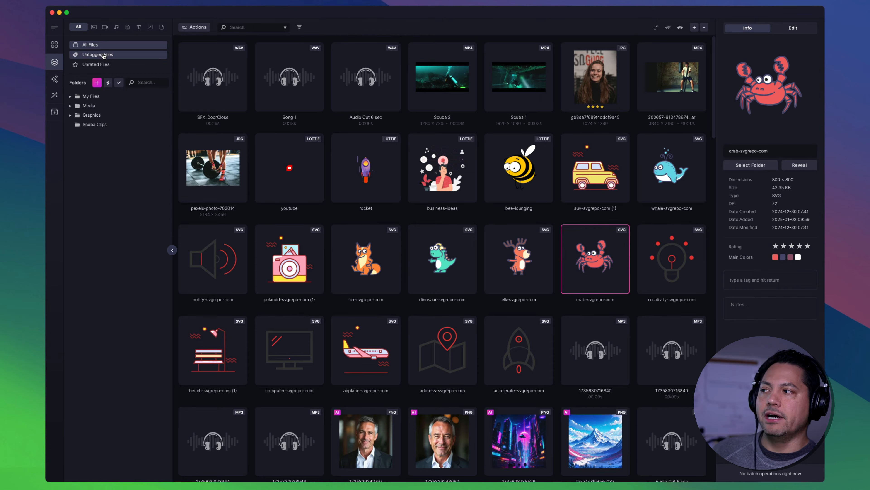
Look through the untagged files and the unrated files of the whole library.
{"action": "left_click", "coordinate": [104, 56]}
{"action": "scroll", "coordinate": [449, 263], "scroll_direction": "down", "scroll_amount": 10}
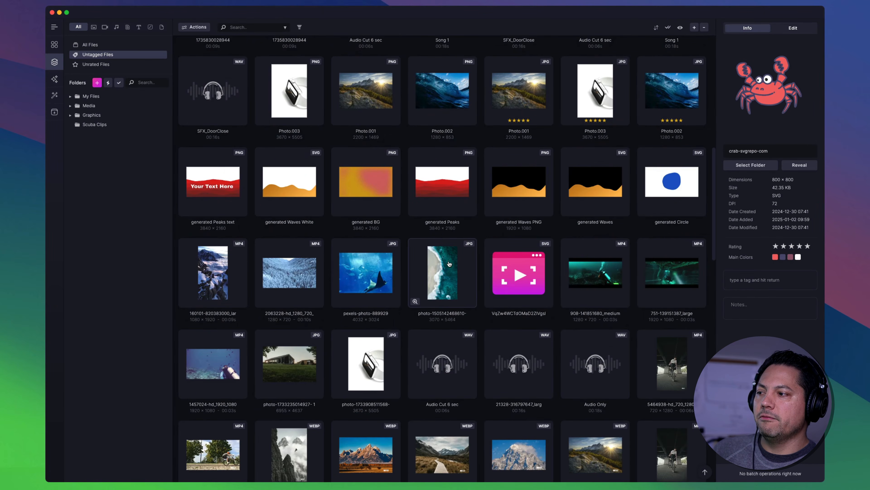
{"action": "scroll", "coordinate": [450, 264], "scroll_direction": "down", "scroll_amount": 10}
{"action": "left_click", "coordinate": [119, 64]}
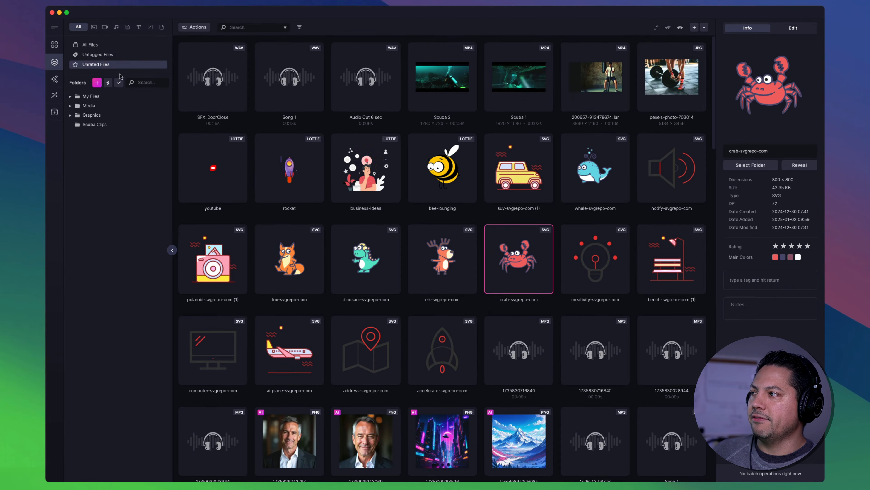
{"action": "scroll", "coordinate": [466, 264], "scroll_direction": "down", "scroll_amount": 5}
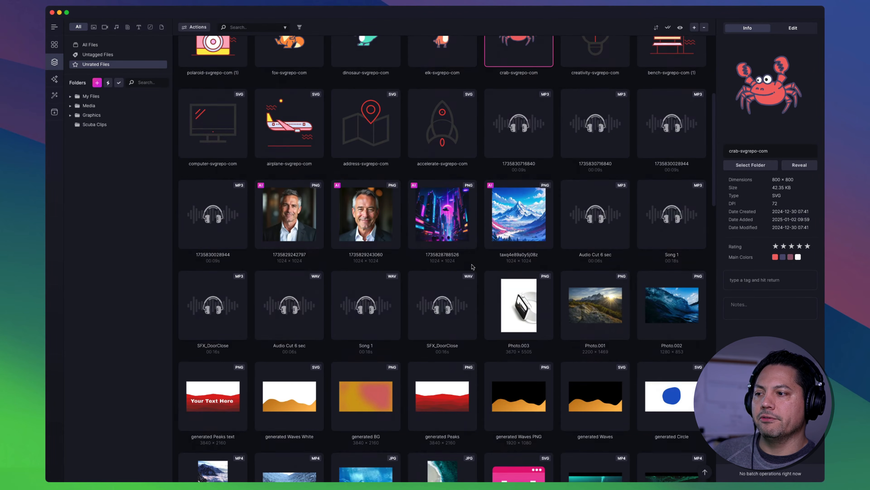
{"action": "scroll", "coordinate": [472, 266], "scroll_direction": "up", "scroll_amount": 5}
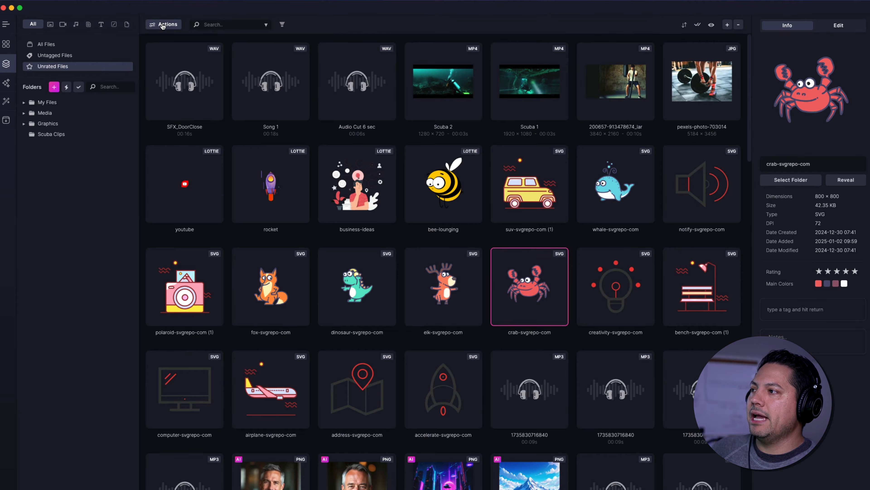
Look through the Export, Rename, Tags and Rating options of the batch actions and close them.
{"action": "left_click", "coordinate": [197, 27]}
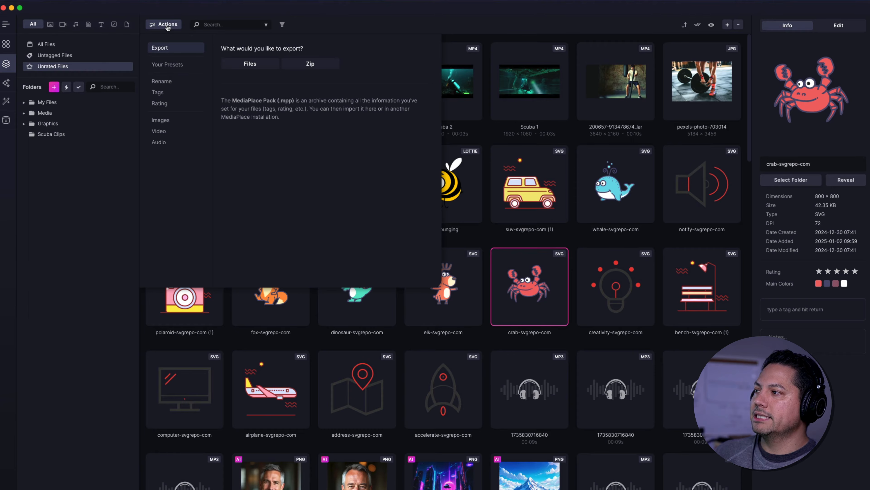
{"action": "left_click", "coordinate": [166, 83]}
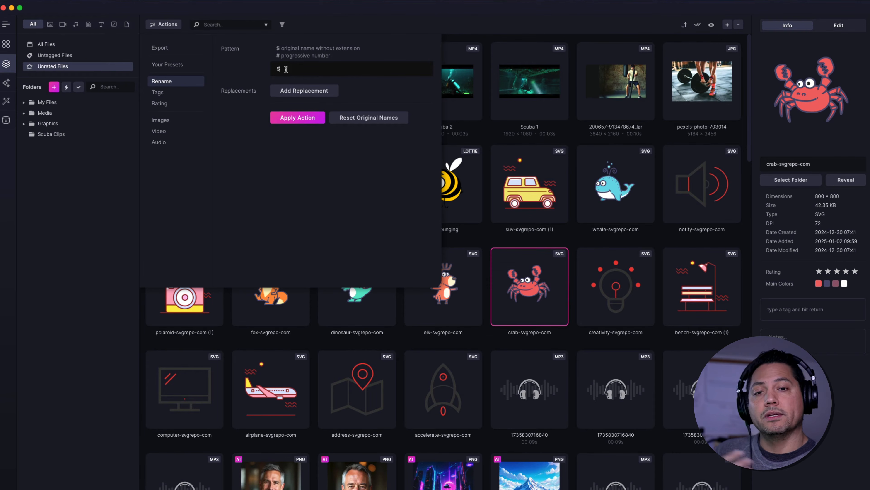
{"action": "left_click", "coordinate": [165, 93]}
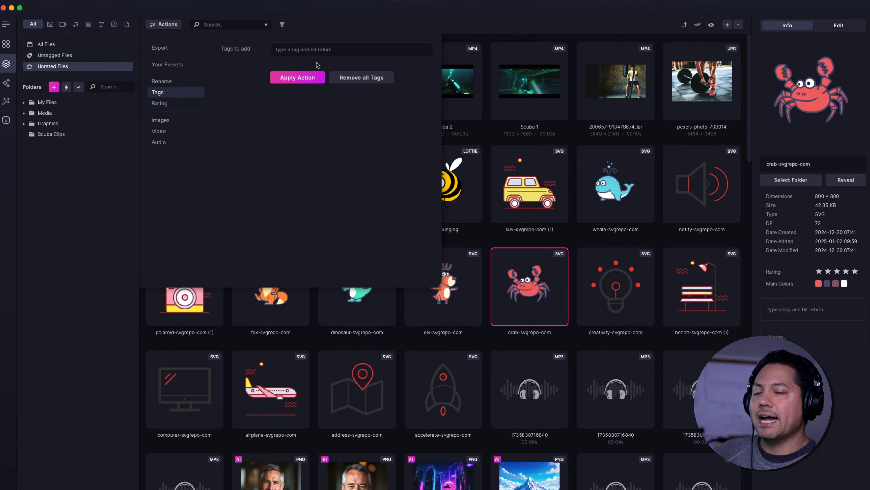
{"action": "left_click", "coordinate": [168, 103]}
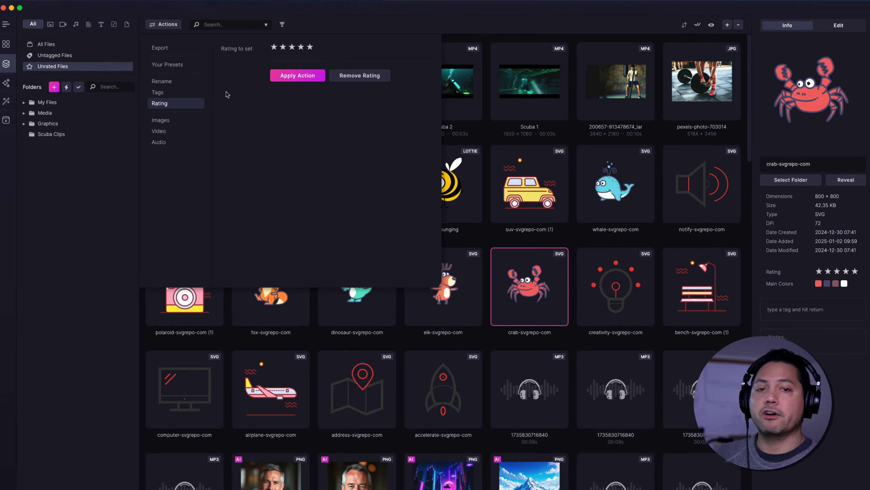
{"action": "left_click", "coordinate": [166, 21]}
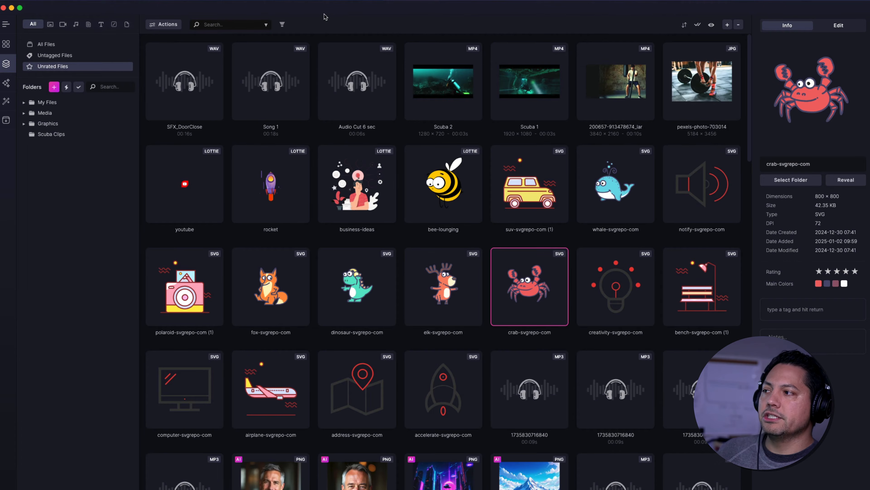
Examine the search options and the file filters for type, tags, rating, dimensions, shape, size and duration, and close them.
{"action": "left_click", "coordinate": [266, 25]}
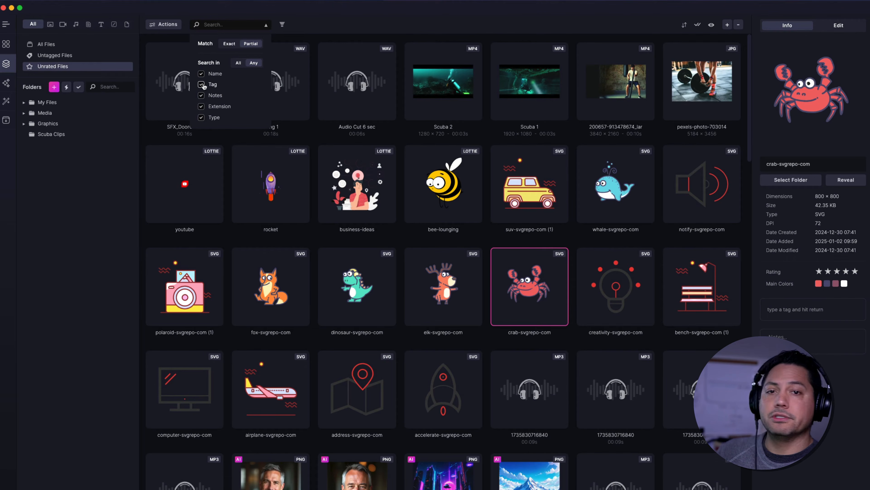
{"action": "left_click", "coordinate": [283, 25]}
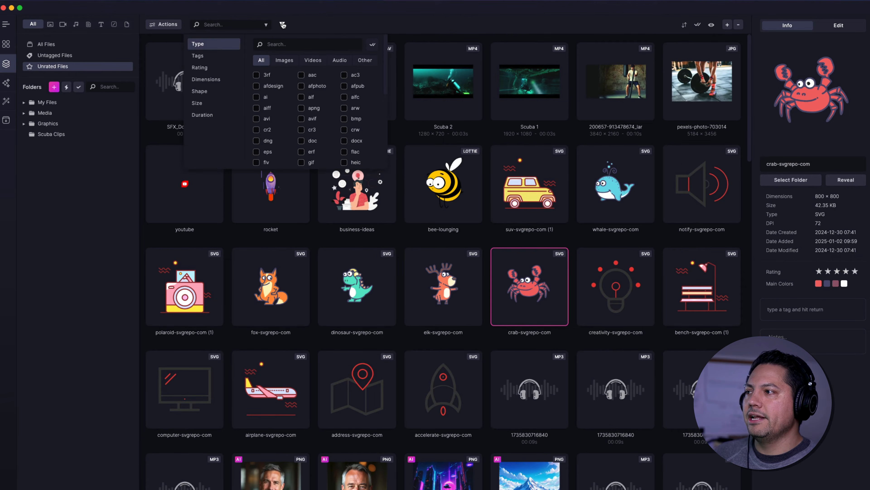
{"action": "left_click", "coordinate": [206, 57]}
{"action": "left_click", "coordinate": [205, 69]}
{"action": "left_click", "coordinate": [209, 80]}
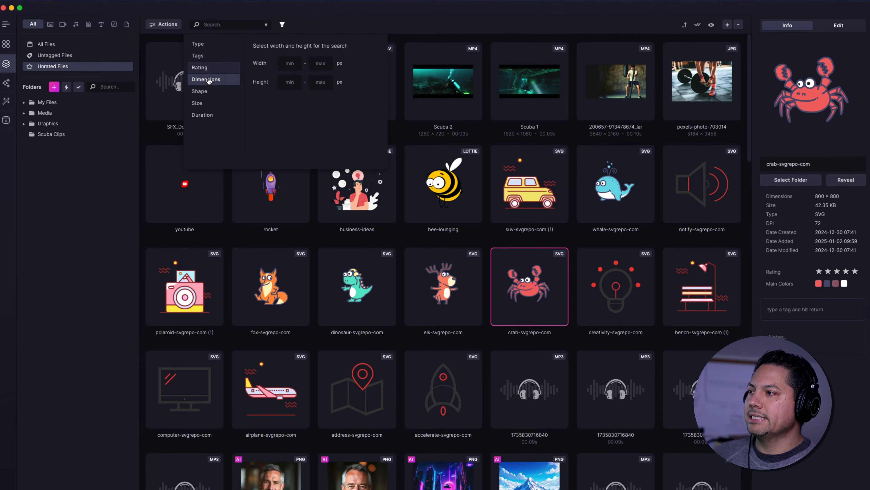
{"action": "left_click", "coordinate": [202, 91]}
{"action": "left_click", "coordinate": [200, 102]}
{"action": "left_click", "coordinate": [206, 115]}
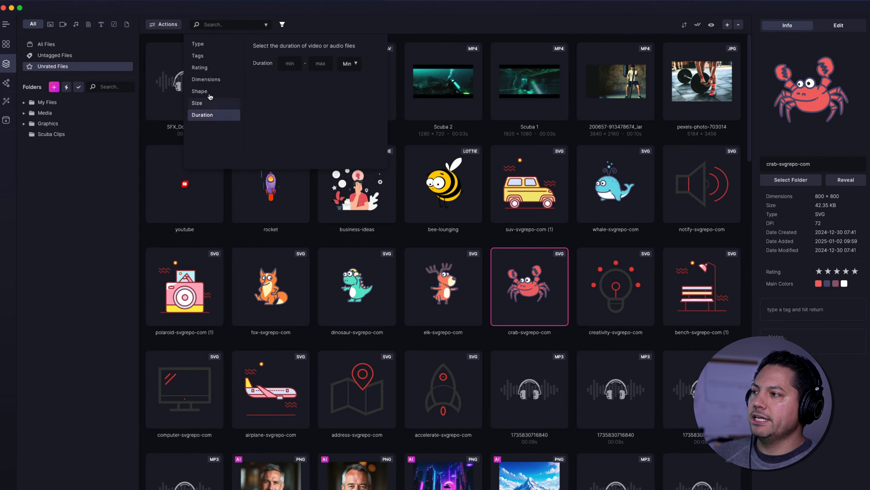
{"action": "left_click", "coordinate": [201, 44]}
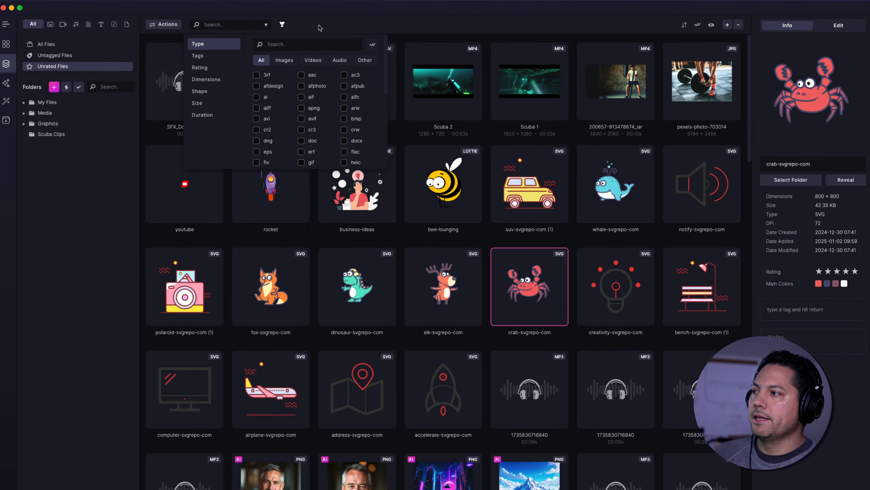
{"action": "left_click", "coordinate": [282, 24]}
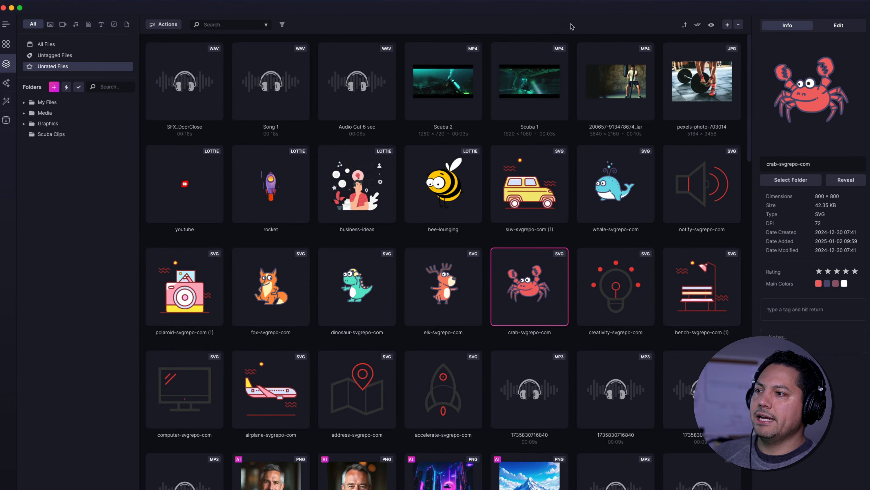
View the available sort criteria, try selecting all files, and clear the file selection.
{"action": "left_click", "coordinate": [684, 28]}
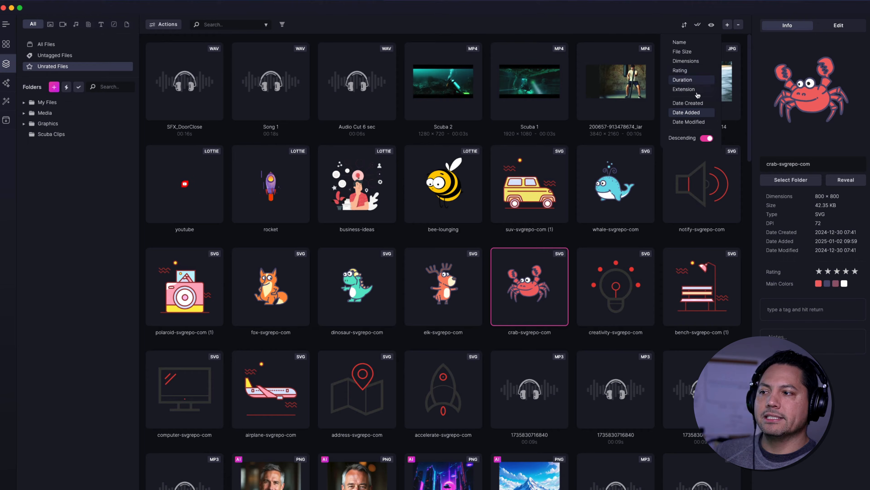
{"action": "left_click", "coordinate": [697, 25]}
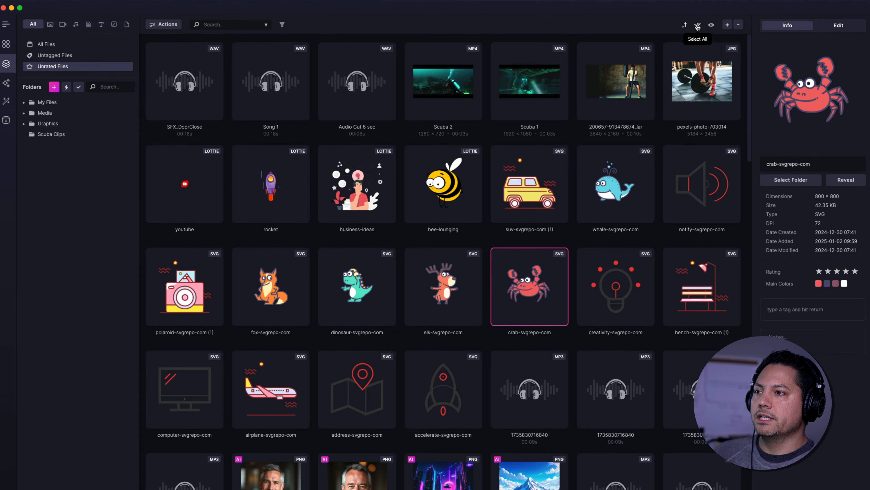
{"action": "left_click", "coordinate": [698, 26]}
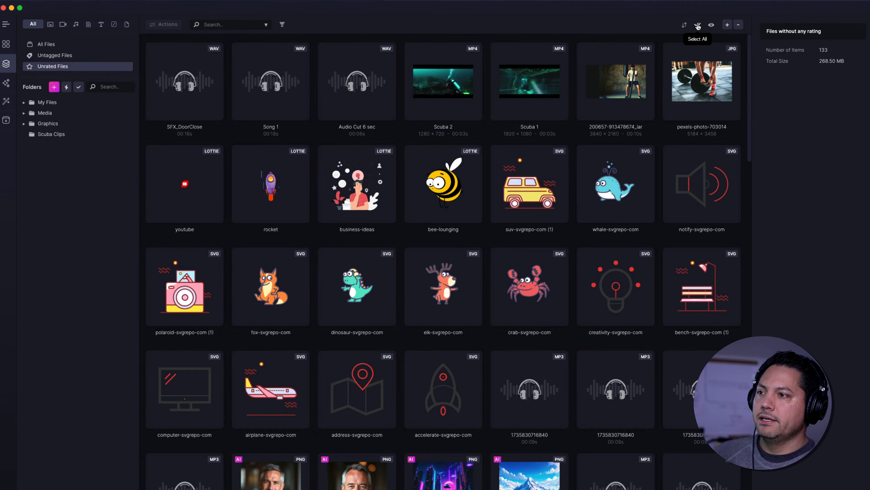
Try hiding the Format and AI badges on the thumbnails, and show them again.
{"action": "left_click", "coordinate": [713, 26]}
{"action": "left_click", "coordinate": [689, 44]}
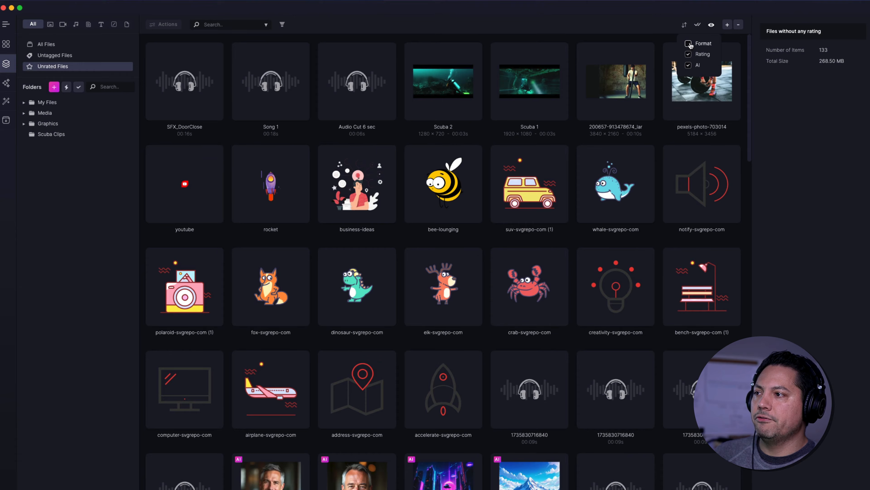
{"action": "left_click", "coordinate": [689, 44]}
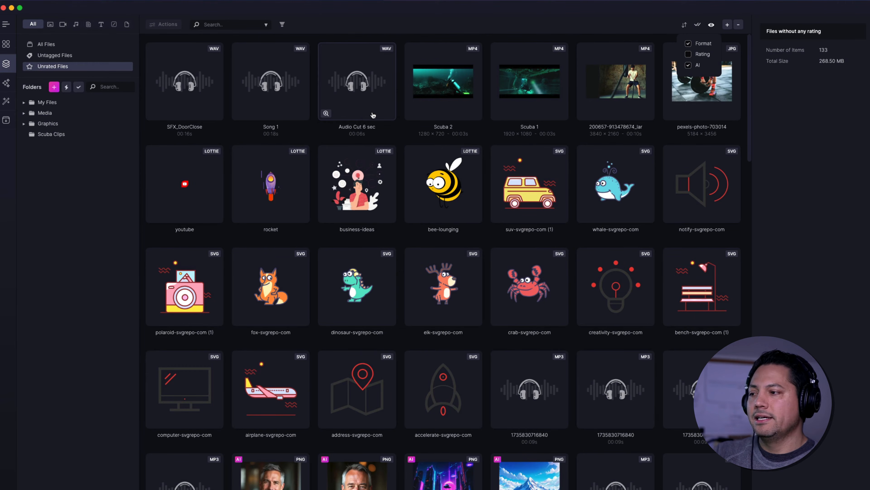
{"action": "left_click", "coordinate": [689, 66]}
{"action": "left_click", "coordinate": [689, 65]}
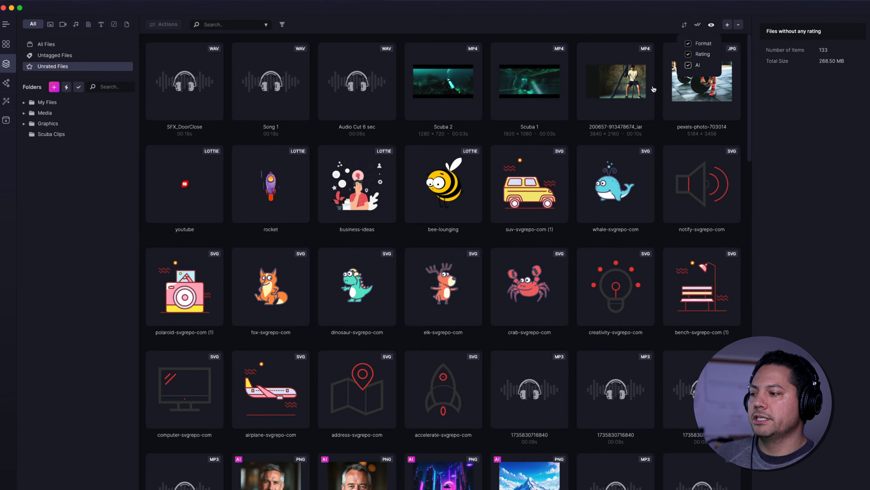
{"action": "scroll", "coordinate": [360, 452], "scroll_direction": "down", "scroll_amount": 5}
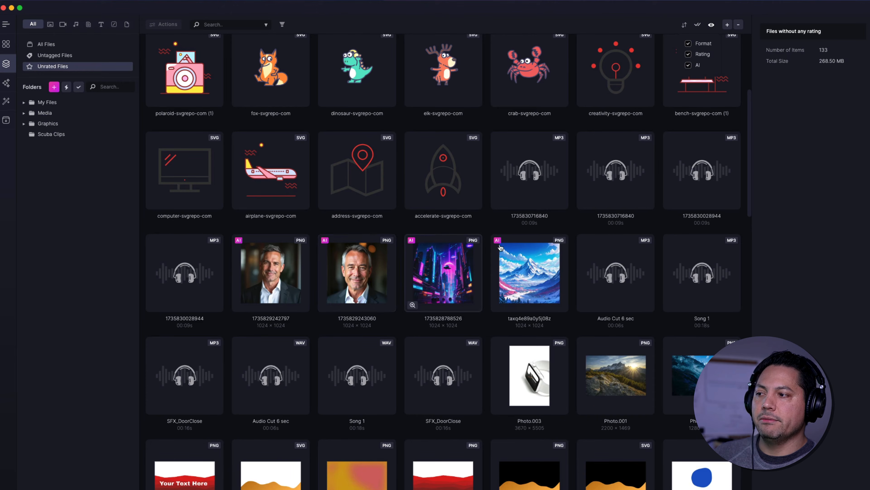
{"action": "left_click", "coordinate": [689, 66]}
{"action": "left_click", "coordinate": [690, 66]}
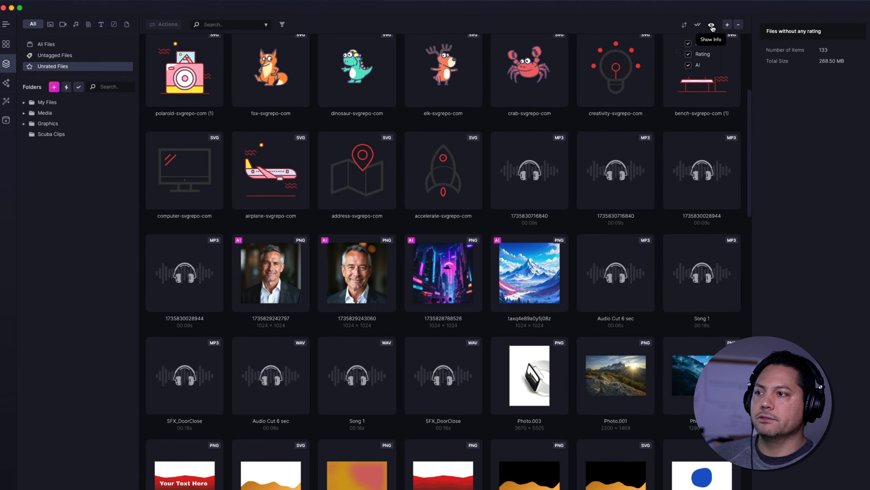
Shrink the thumbnails to look over more unrated files at once, and enlarge them to six per row.
{"action": "left_click", "coordinate": [726, 26]}
{"action": "left_click", "coordinate": [739, 26]}
{"action": "left_click", "coordinate": [740, 26]}
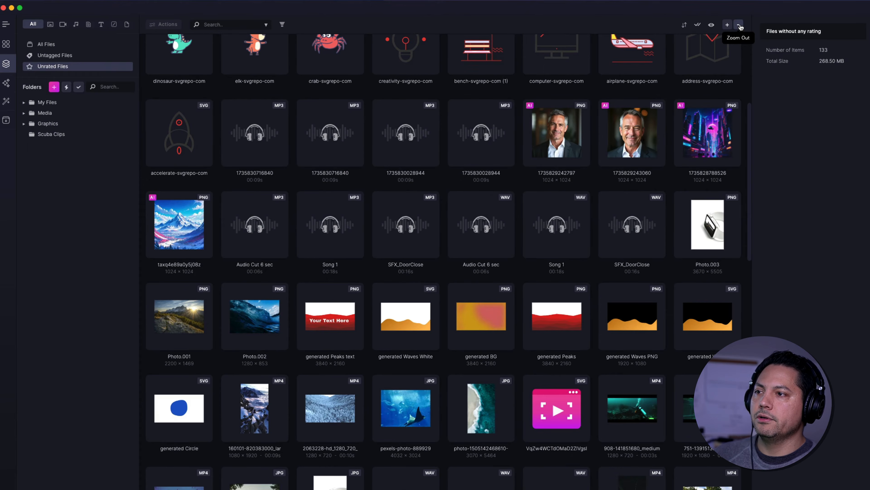
{"action": "left_click", "coordinate": [739, 26]}
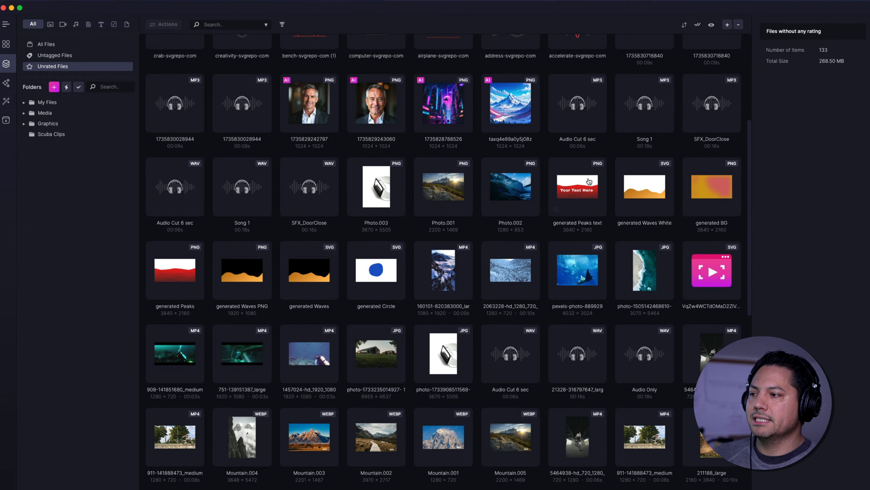
{"action": "scroll", "coordinate": [555, 209], "scroll_direction": "down", "scroll_amount": 3}
{"action": "scroll", "coordinate": [579, 196], "scroll_direction": "up", "scroll_amount": 10}
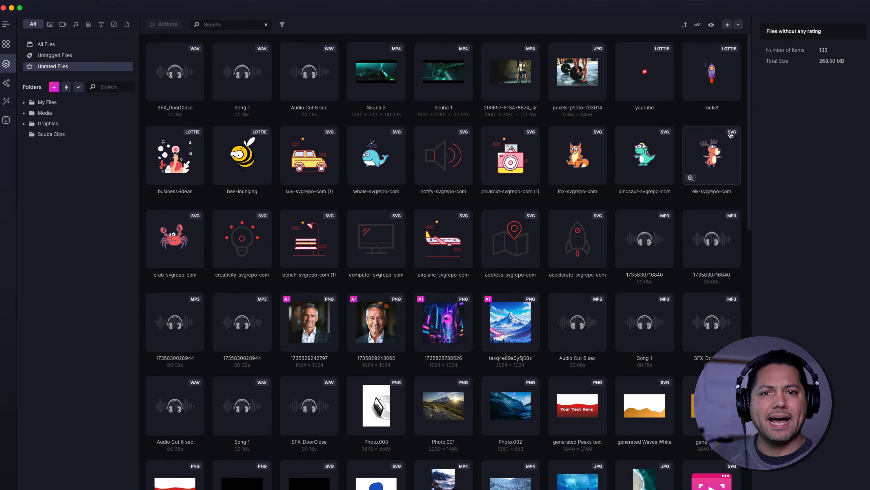
{"action": "left_click", "coordinate": [728, 25]}
{"action": "left_click", "coordinate": [728, 25]}
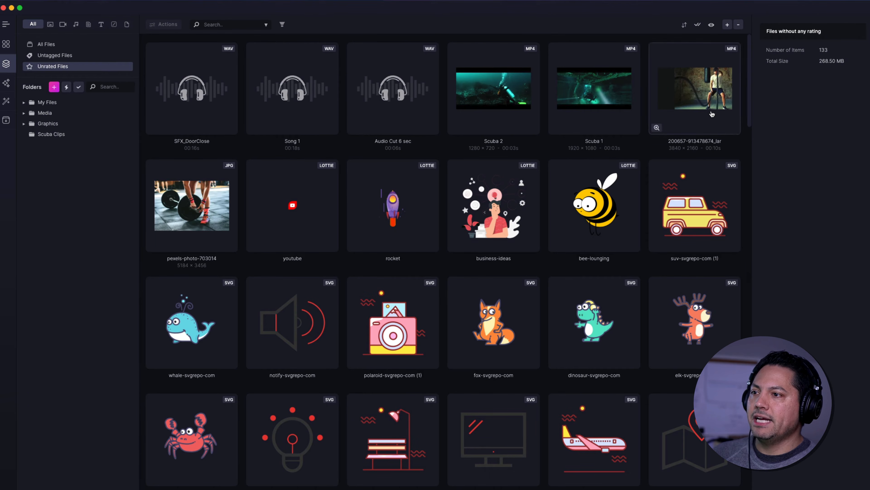
Open the suv-svgrepo-com (1) graphic for editing and change its dark red #9a2d2f outline color to blue #392d9a.
{"action": "left_click", "coordinate": [721, 219]}
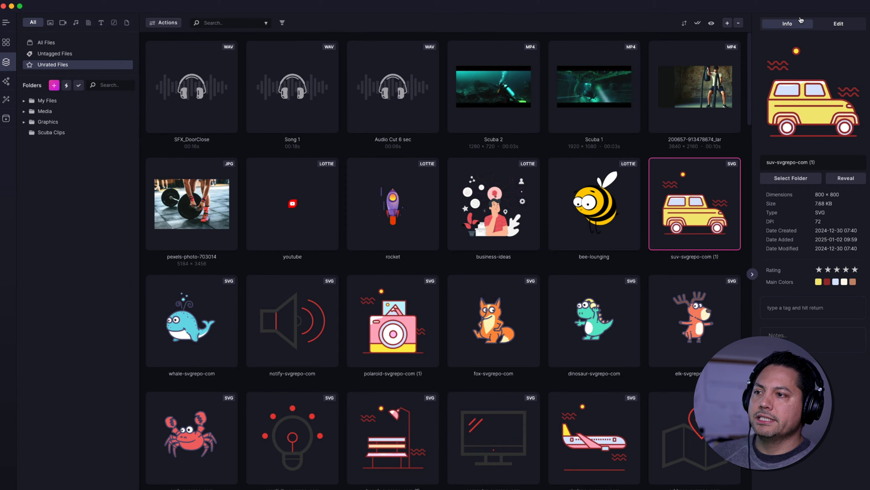
{"action": "left_click", "coordinate": [838, 24]}
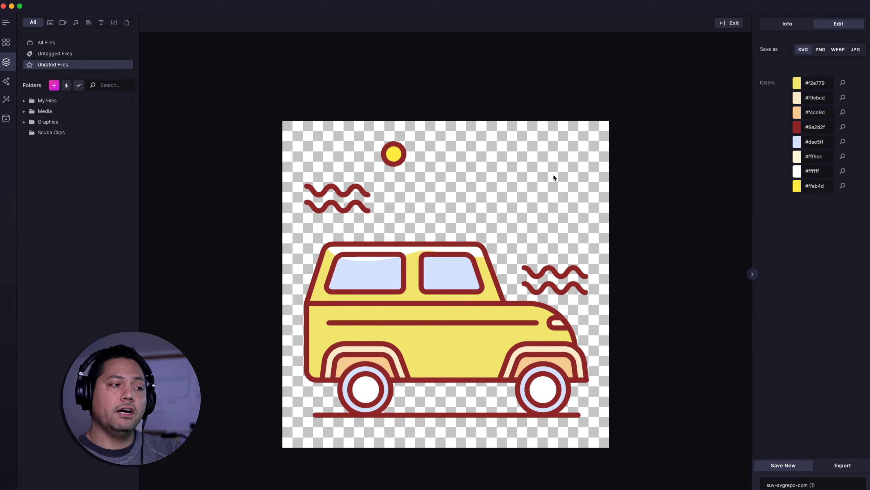
{"action": "left_click", "coordinate": [798, 129]}
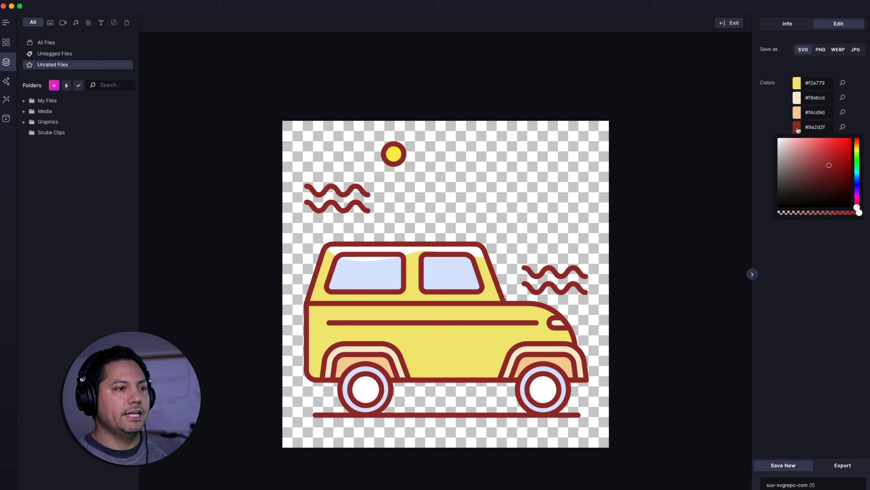
{"action": "left_click", "coordinate": [856, 186]}
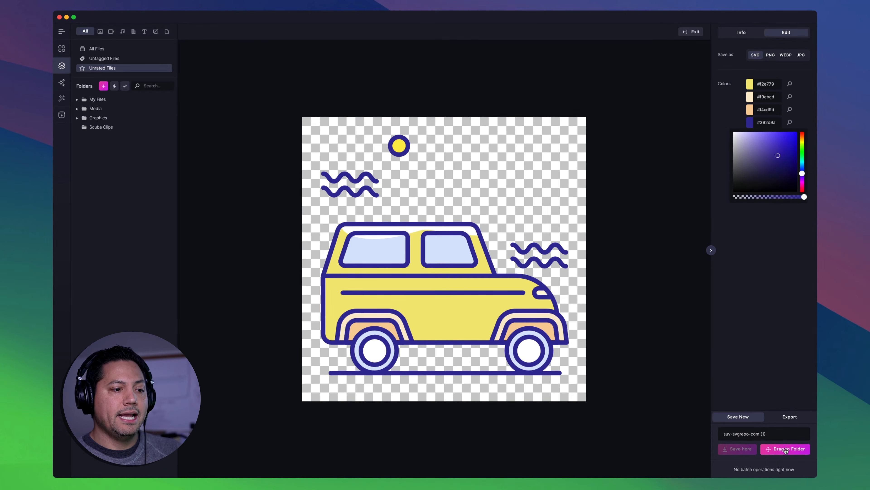
Save the recolored SUV graphic as a new SVG in the My Files folder and leave the editor.
{"action": "left_click_drag", "start_coordinate": [786, 450], "coordinate": [106, 101]}
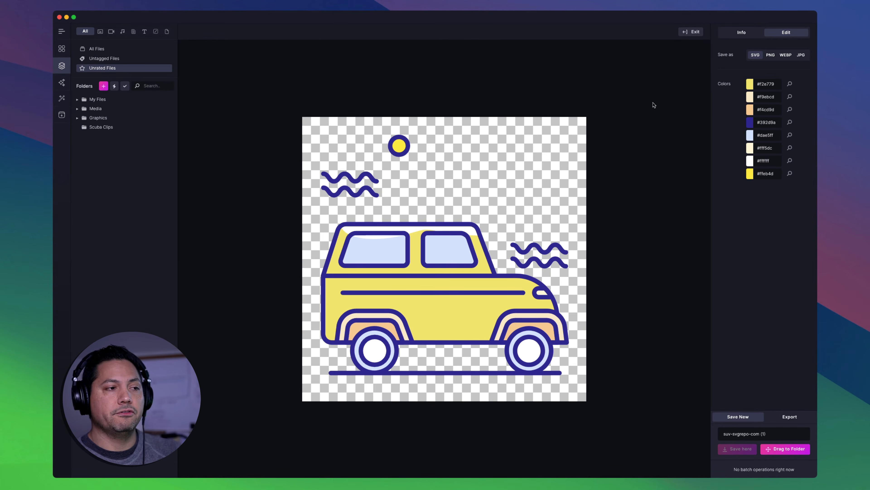
{"action": "left_click", "coordinate": [741, 33]}
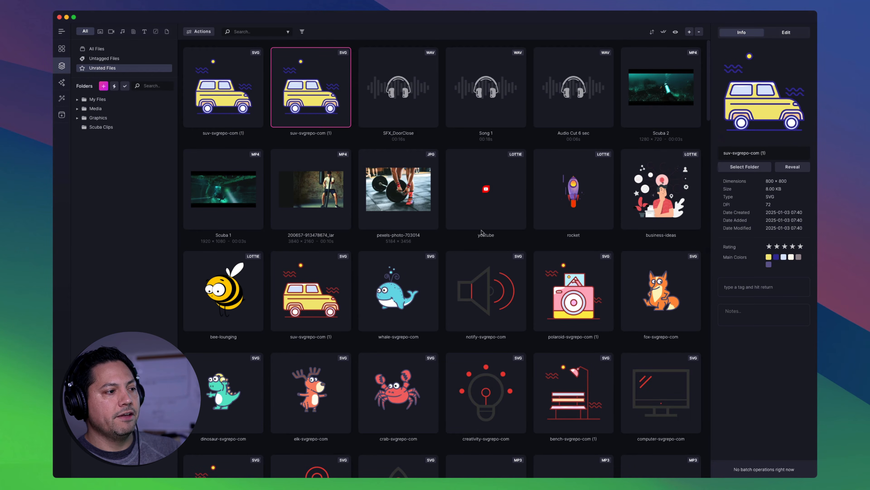
{"action": "left_click", "coordinate": [310, 200]}
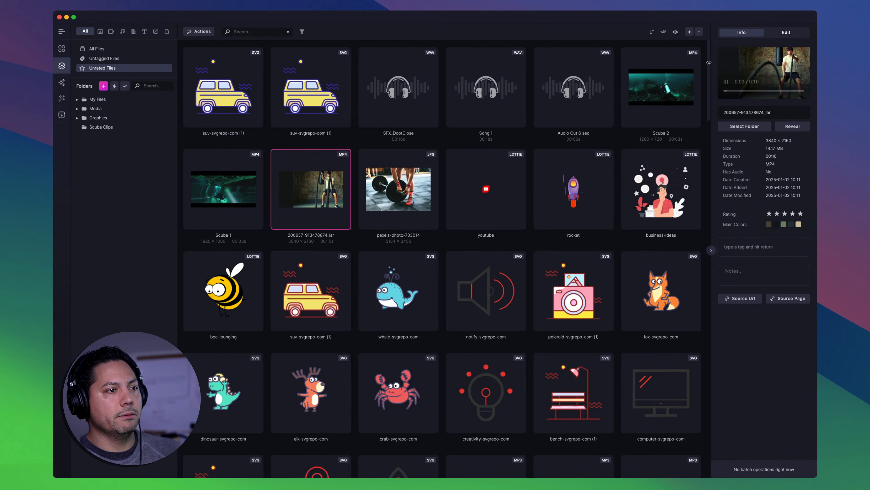
{"action": "left_click", "coordinate": [786, 32]}
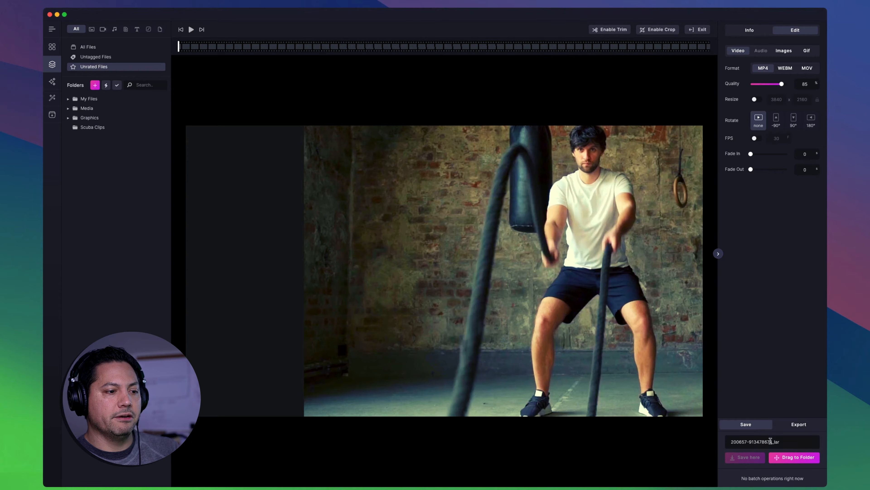
{"action": "left_click_drag", "start_coordinate": [787, 459], "coordinate": [80, 127]}
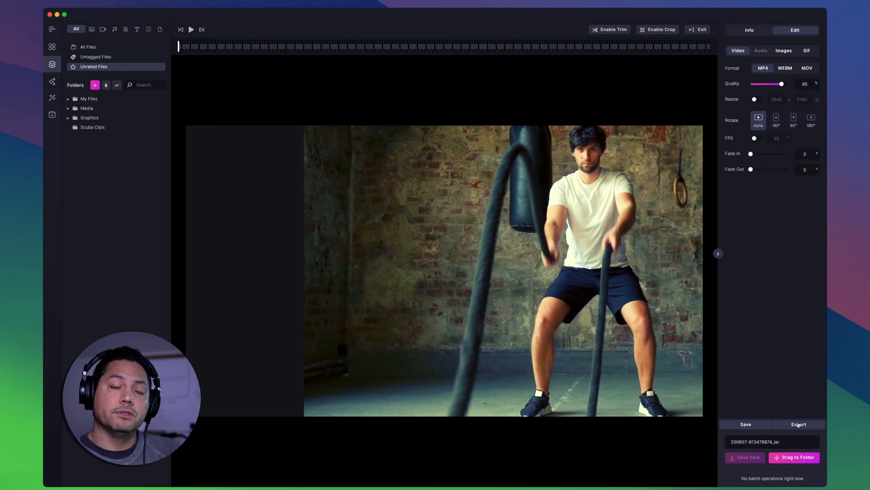
{"action": "left_click", "coordinate": [697, 30]}
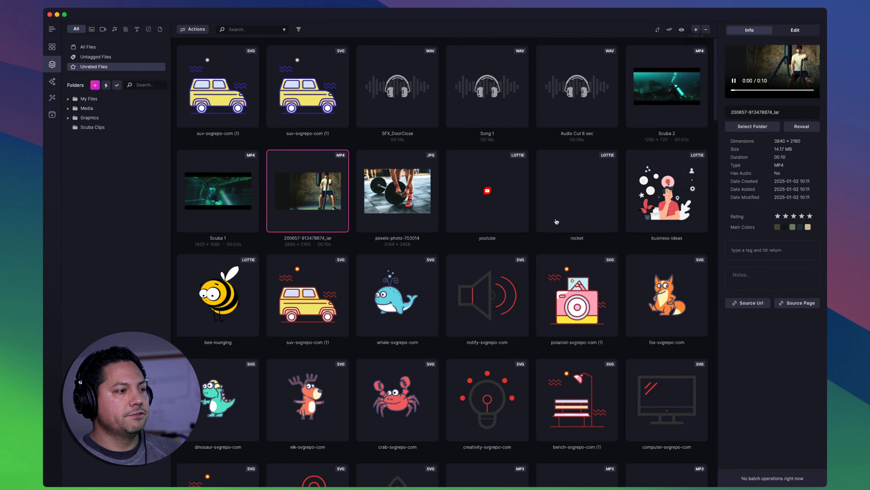
Show only the unrated images and open the AI mountain picture taxq4e89a0y5j08z for editing.
{"action": "left_click", "coordinate": [91, 28]}
{"action": "scroll", "coordinate": [223, 263], "scroll_direction": "down", "scroll_amount": 4}
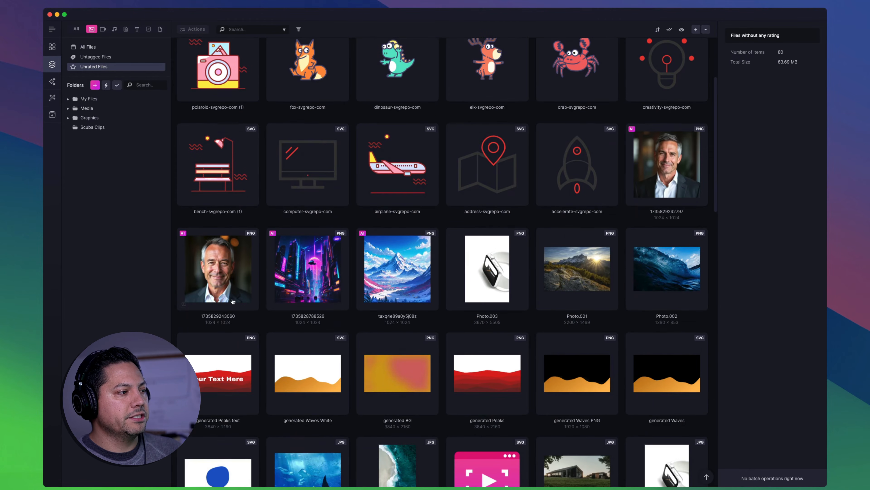
{"action": "double_click", "coordinate": [397, 274]}
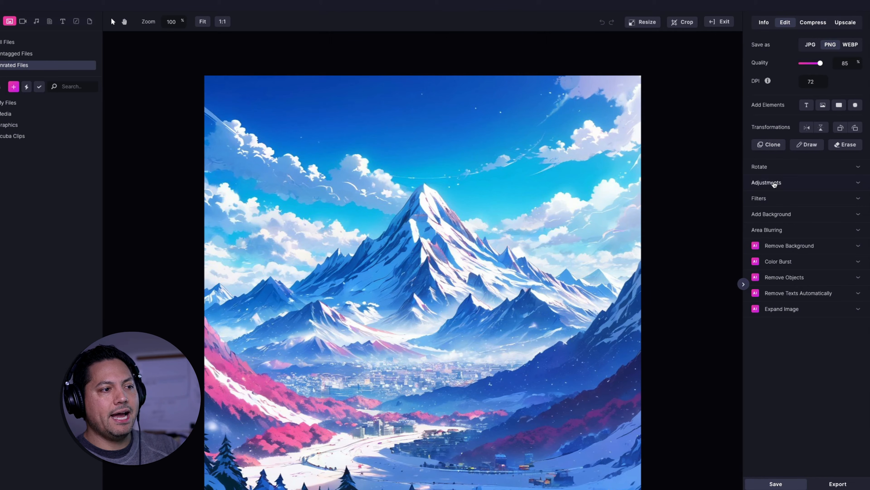
Look through the mountain image's adjustments, filters, background removal, Color Burst, object and text removal, and Expand Image options.
{"action": "left_click", "coordinate": [778, 185]}
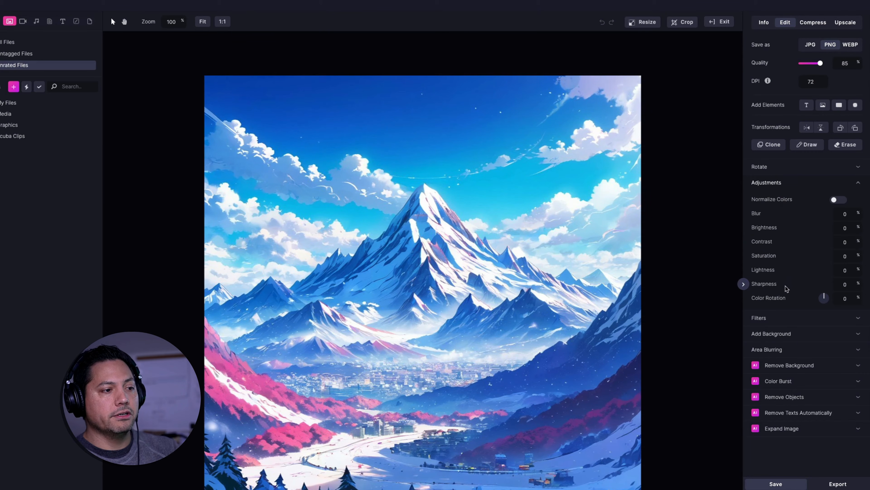
{"action": "left_click", "coordinate": [774, 320]}
{"action": "scroll", "coordinate": [788, 369], "scroll_direction": "down", "scroll_amount": 2}
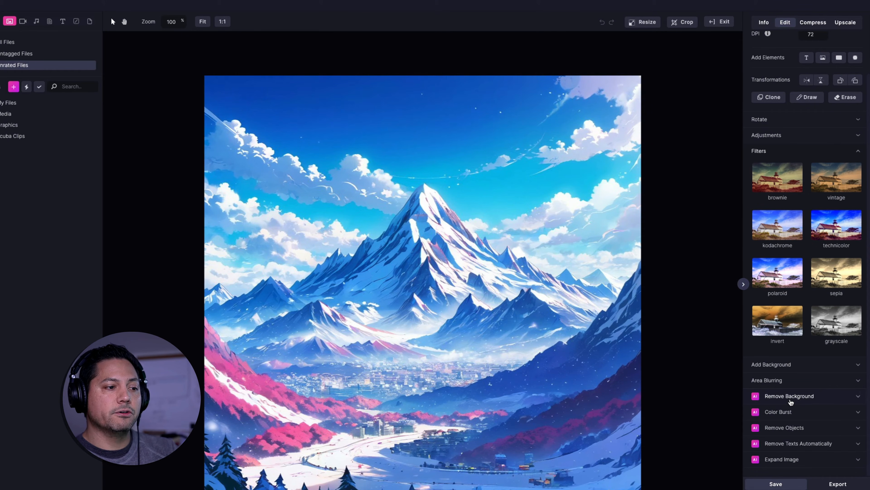
{"action": "left_click", "coordinate": [788, 398]}
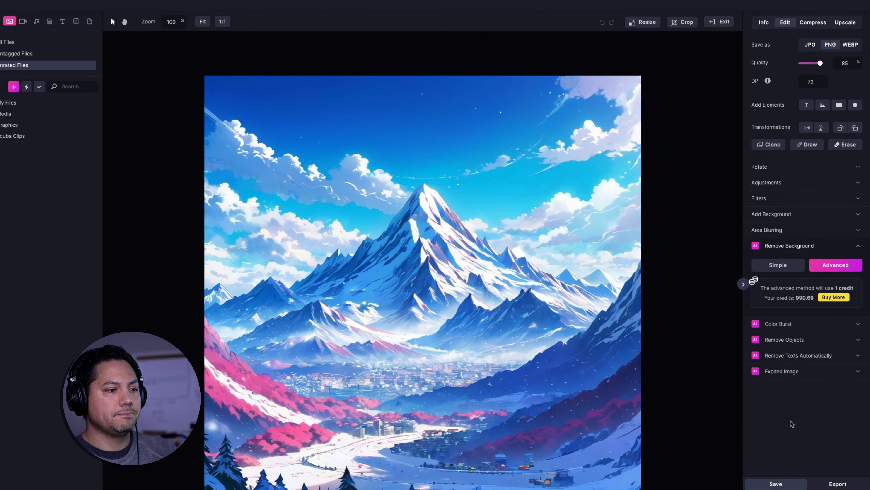
{"action": "left_click", "coordinate": [774, 322]}
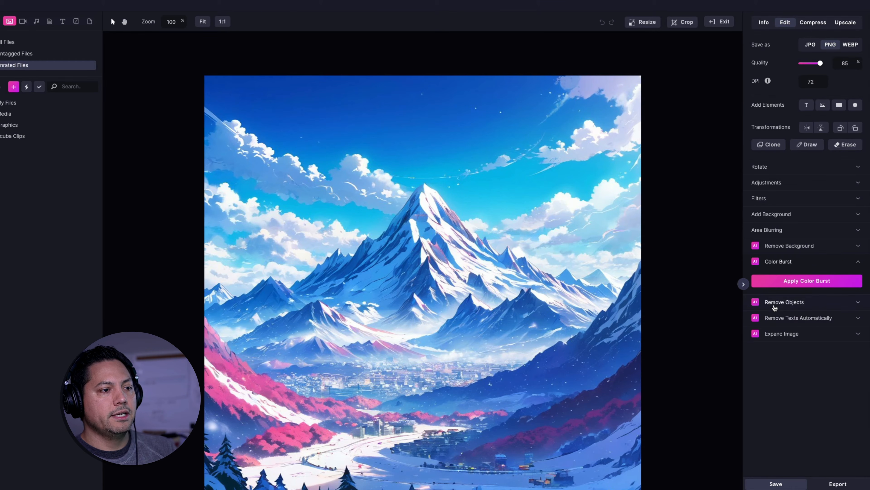
{"action": "left_click", "coordinate": [775, 303]}
{"action": "left_click", "coordinate": [787, 357]}
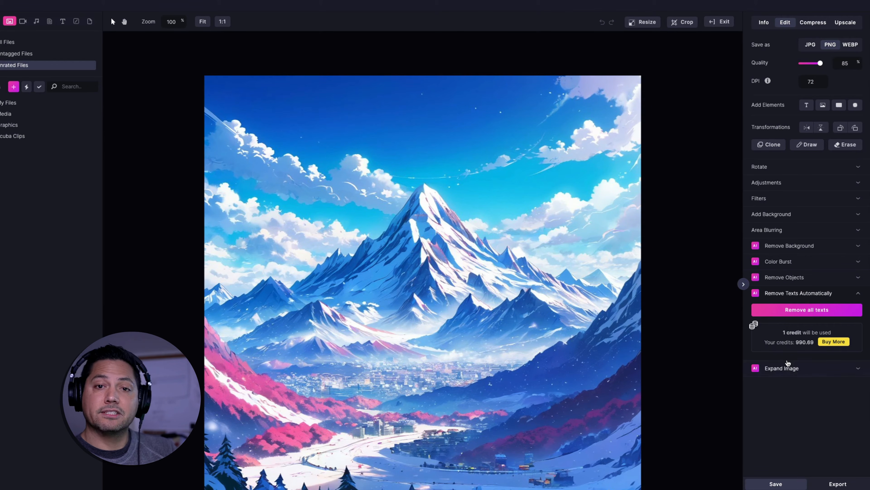
{"action": "left_click", "coordinate": [785, 369]}
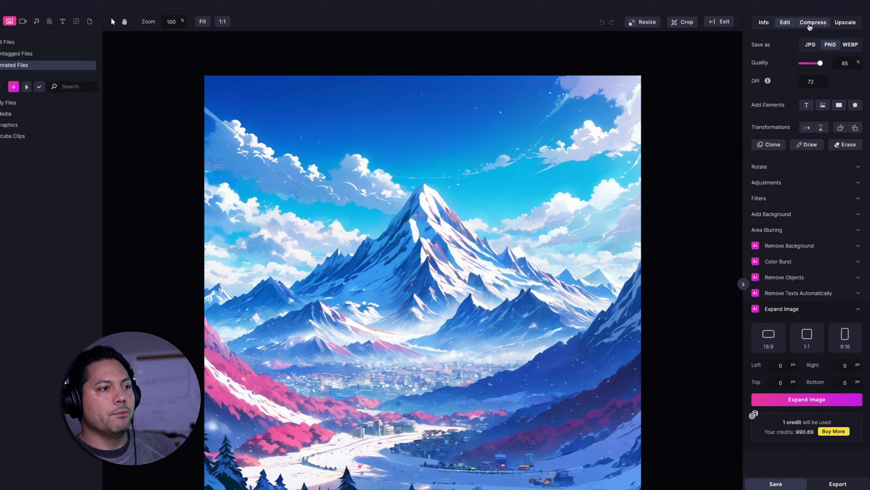
Check the mountain image's compression and upscaling options, and exit its editor back to the file list.
{"action": "left_click", "coordinate": [813, 23]}
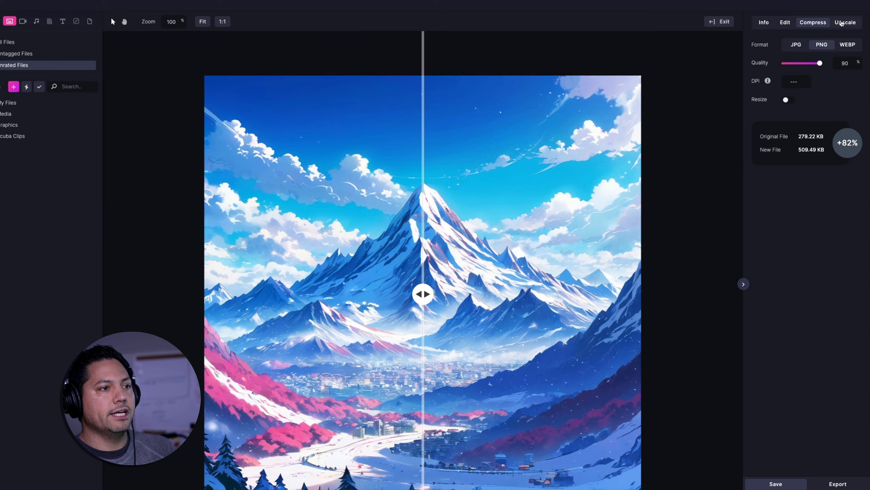
{"action": "left_click", "coordinate": [841, 23]}
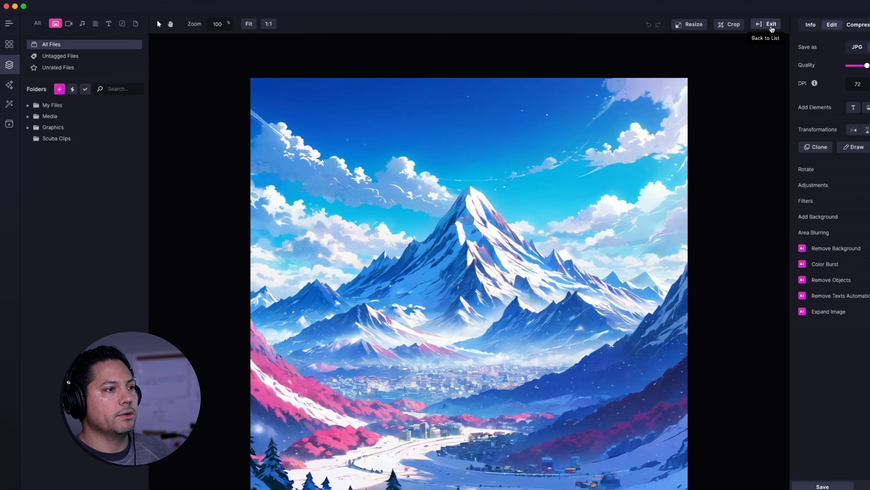
{"action": "left_click", "coordinate": [719, 22]}
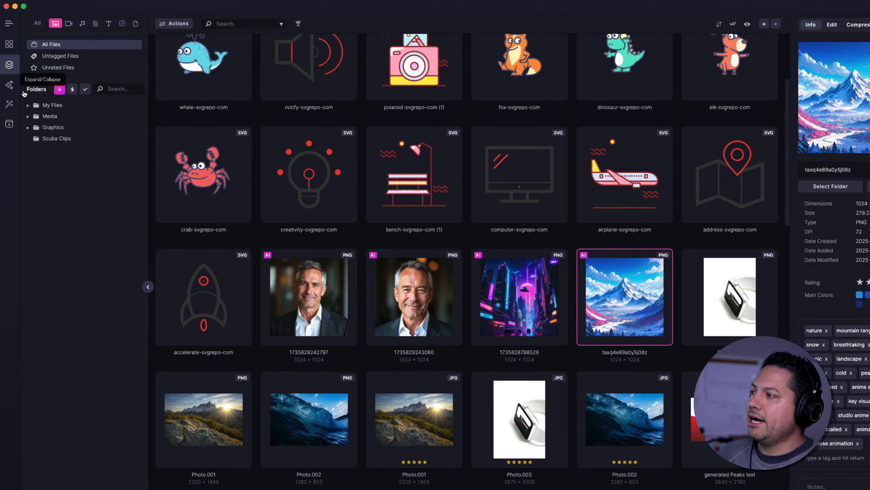
Open the AI image generator and choose the Pegasus model for the smiling woman headshot prompt.
{"action": "mouse_move", "coordinate": [11, 88]}
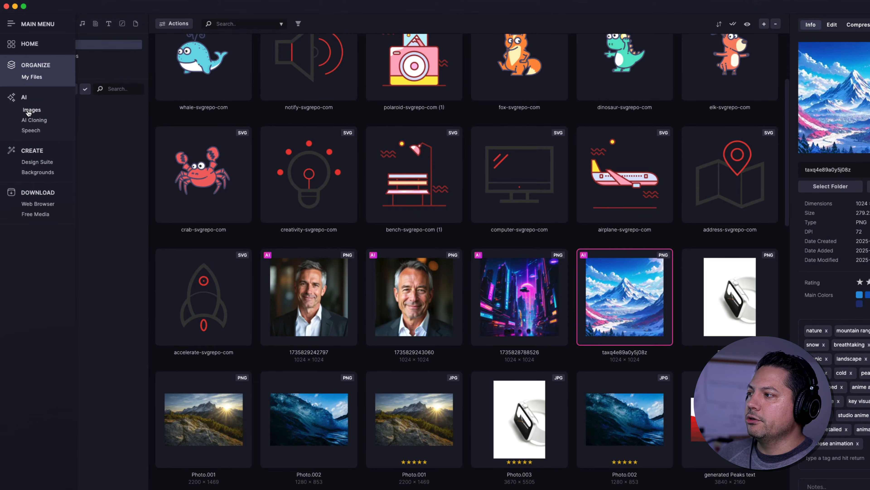
{"action": "left_click", "coordinate": [29, 112]}
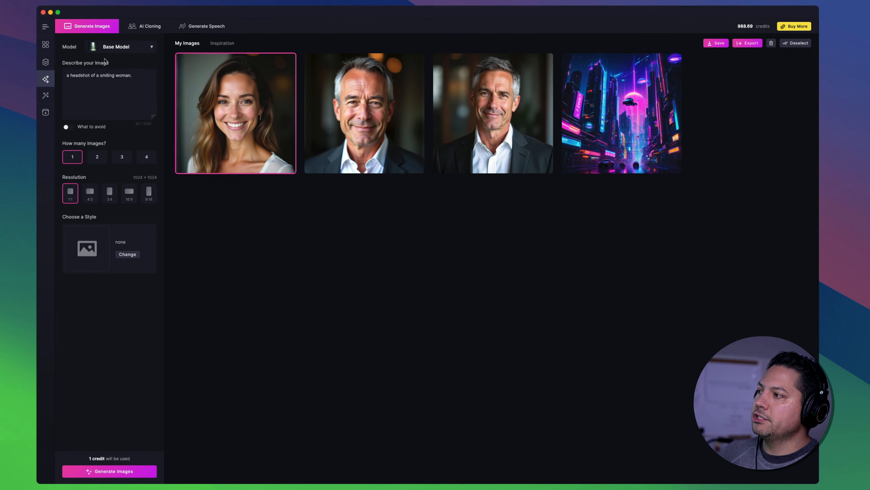
{"action": "left_click", "coordinate": [117, 47]}
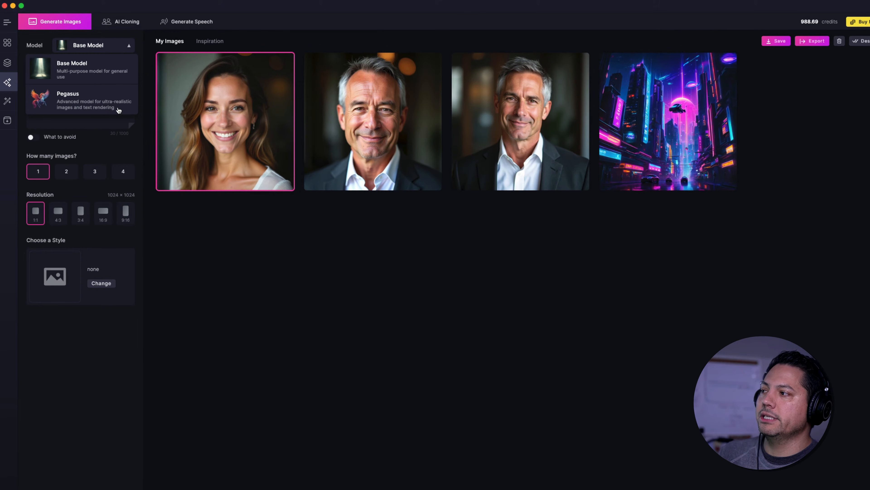
{"action": "left_click", "coordinate": [77, 103]}
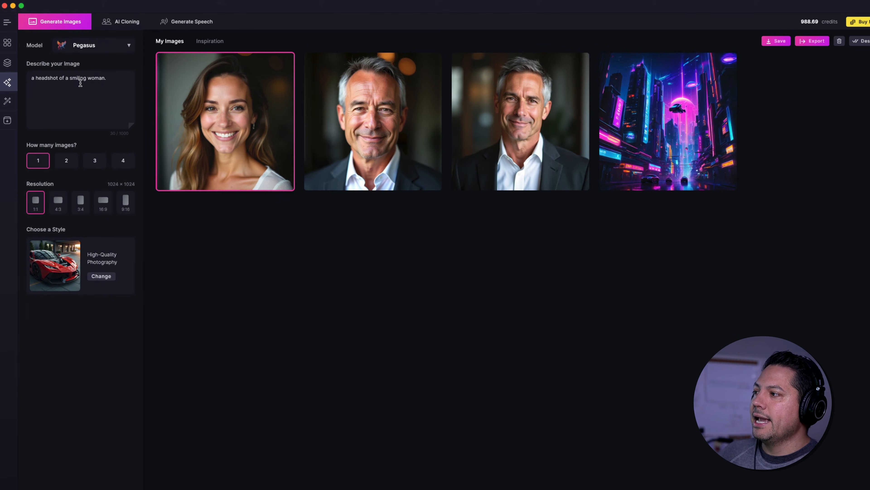
{"action": "left_click_drag", "start_coordinate": [34, 79], "coordinate": [108, 79]}
{"action": "left_click", "coordinate": [87, 82]}
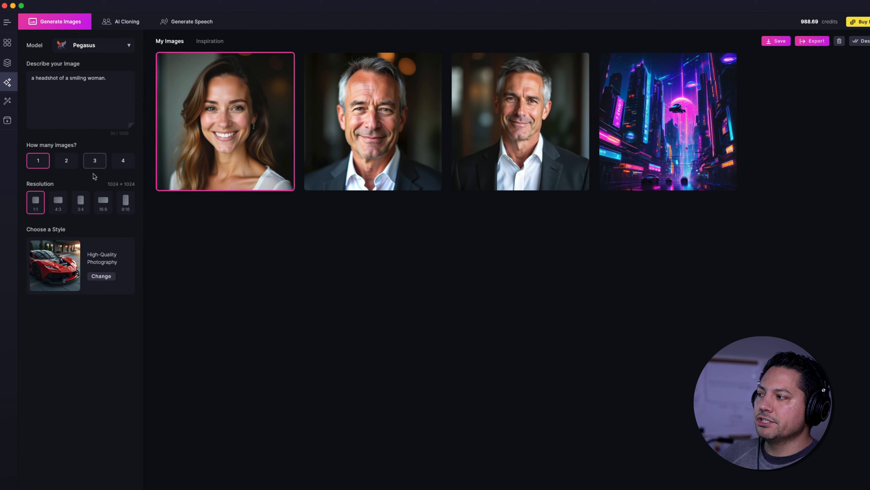
Look through the styles offered for the Pegasus model, keeping High-Quality Photography.
{"action": "left_click", "coordinate": [101, 276]}
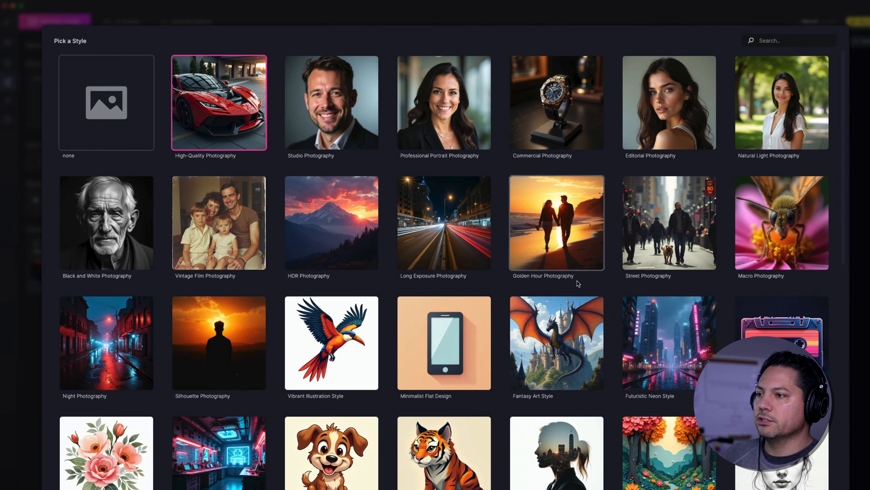
{"action": "scroll", "coordinate": [556, 335], "scroll_direction": "down", "scroll_amount": 12}
{"action": "scroll", "coordinate": [551, 326], "scroll_direction": "up", "scroll_amount": 12}
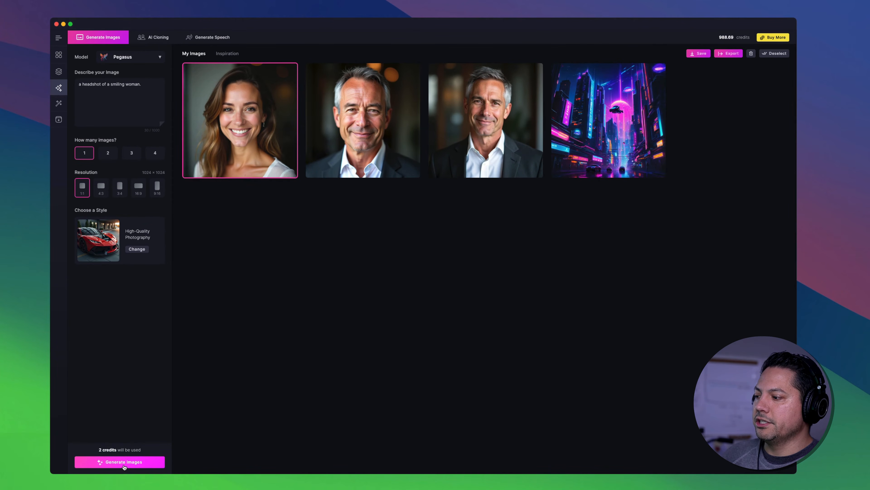
Select only the gray-haired man close-up and the neon city image, and save the smiling woman headshot to the Media folder.
{"action": "mouse_move", "coordinate": [253, 77]}
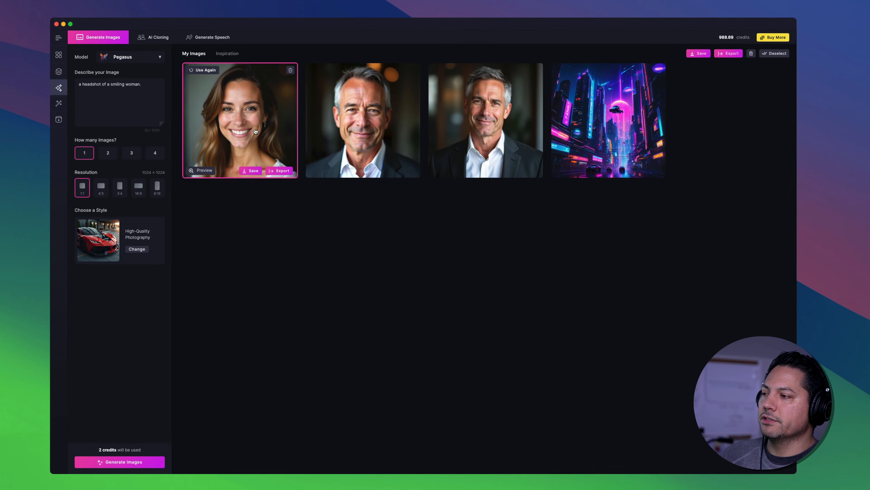
{"action": "left_click", "coordinate": [332, 126]}
{"action": "left_click", "coordinate": [604, 123]}
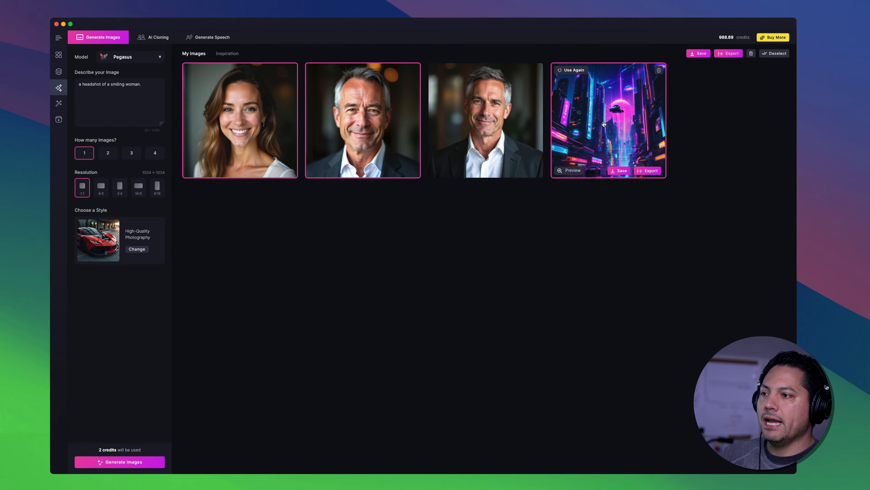
{"action": "left_click", "coordinate": [256, 133]}
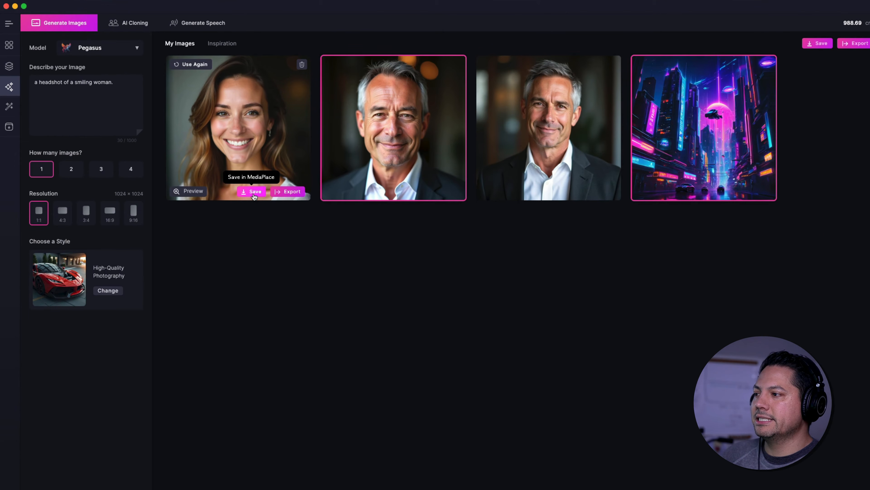
{"action": "left_click", "coordinate": [254, 192]}
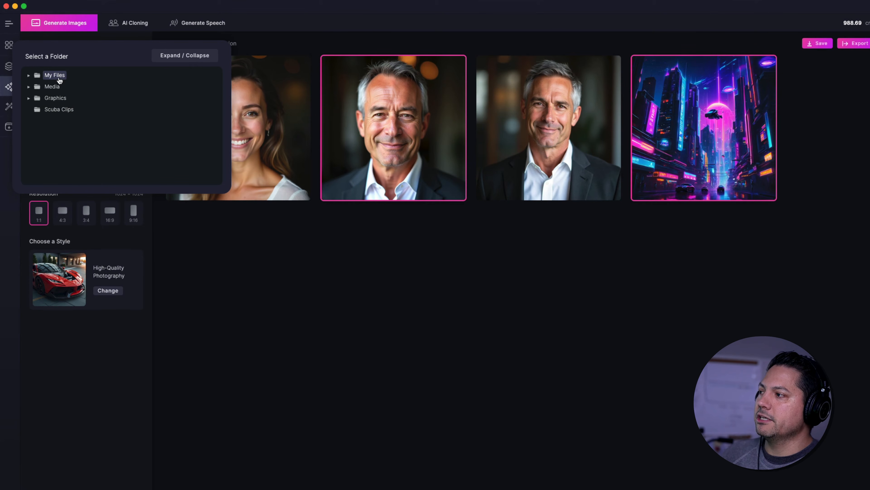
{"action": "left_click", "coordinate": [54, 89]}
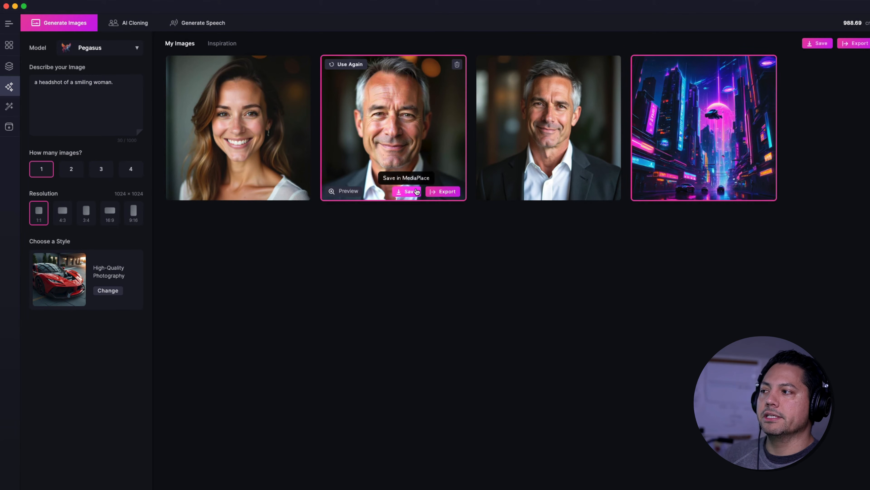
Clear the prompt and load the purple neon ninja cat's settings from the Inspiration gallery to create a similar image.
{"action": "left_click_drag", "start_coordinate": [118, 84], "coordinate": [26, 89]}
{"action": "key", "text": "BackSpace"}
{"action": "left_click", "coordinate": [222, 43]}
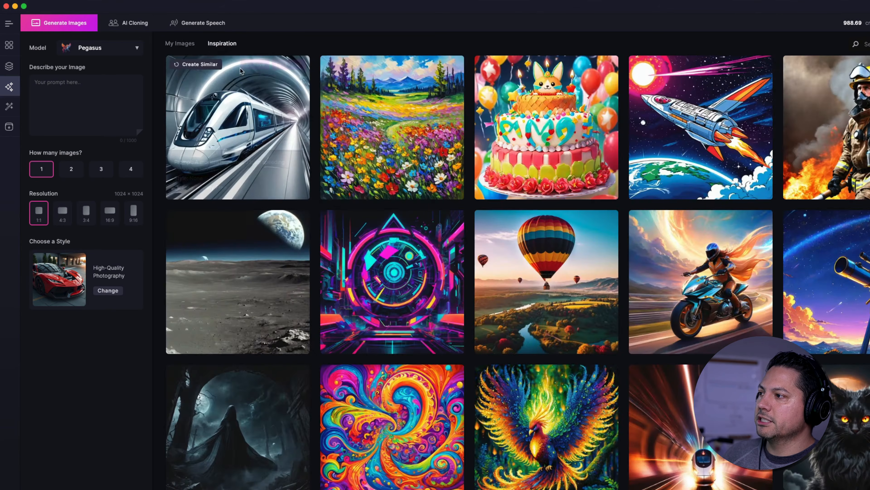
{"action": "scroll", "coordinate": [580, 393], "scroll_direction": "down", "scroll_amount": 5}
{"action": "scroll", "coordinate": [581, 393], "scroll_direction": "down", "scroll_amount": 15}
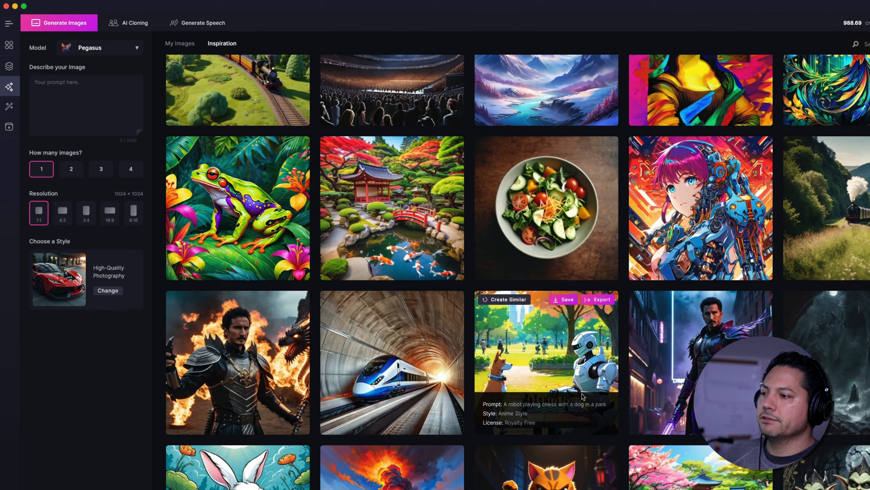
{"action": "scroll", "coordinate": [581, 394], "scroll_direction": "down", "scroll_amount": 4}
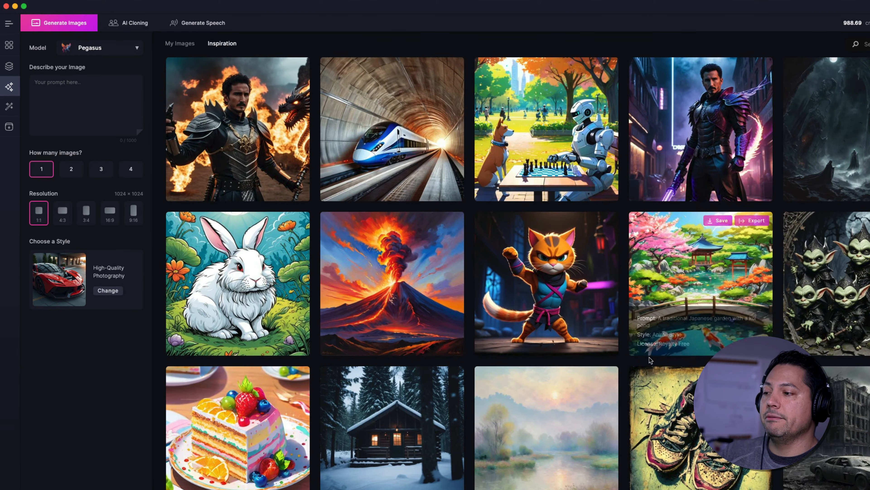
{"action": "scroll", "coordinate": [649, 363], "scroll_direction": "down", "scroll_amount": 7}
{"action": "scroll", "coordinate": [647, 367], "scroll_direction": "down", "scroll_amount": 7}
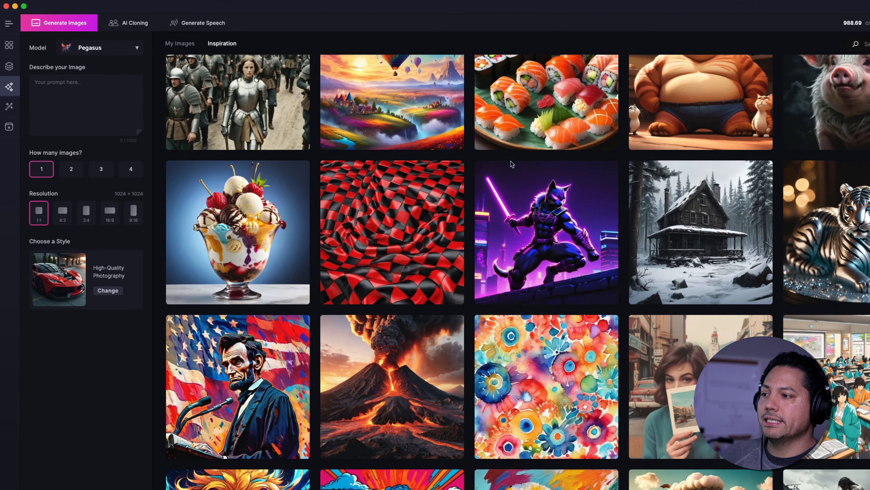
{"action": "left_click", "coordinate": [508, 171]}
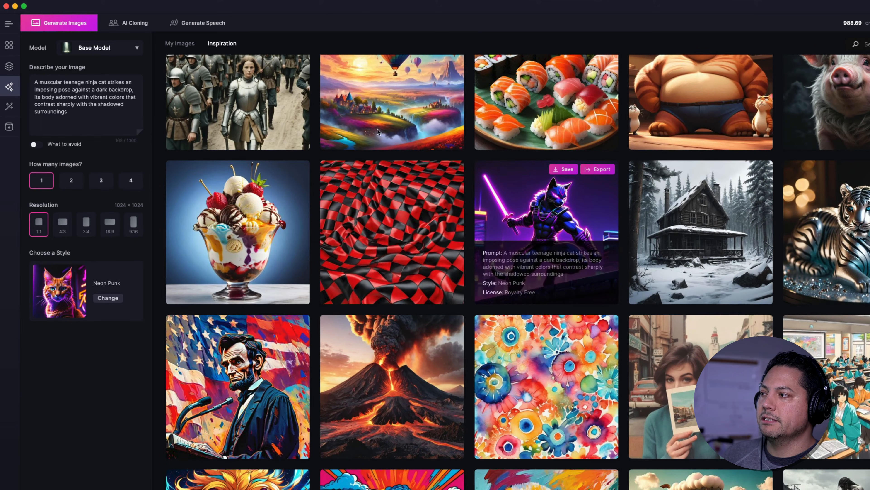
{"action": "left_click_drag", "start_coordinate": [69, 112], "coordinate": [27, 82]}
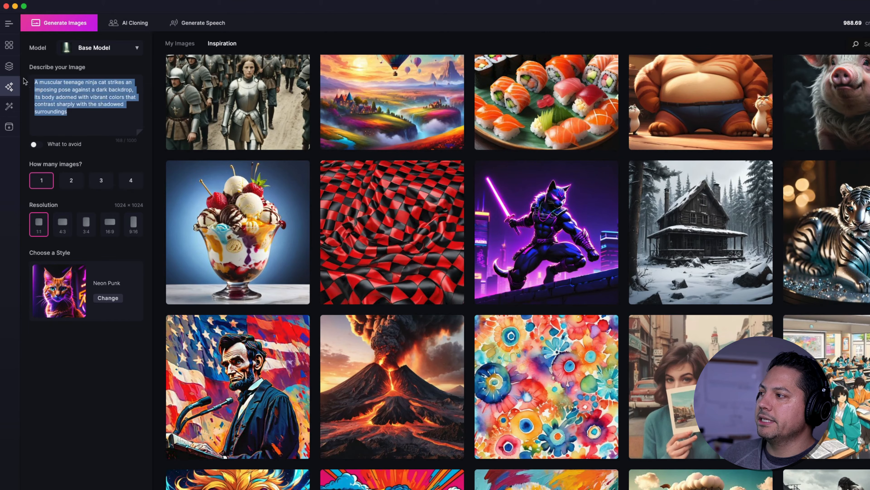
Return to My Images and look over the Base Model's styles without changing Neon Punk.
{"action": "left_click", "coordinate": [171, 44]}
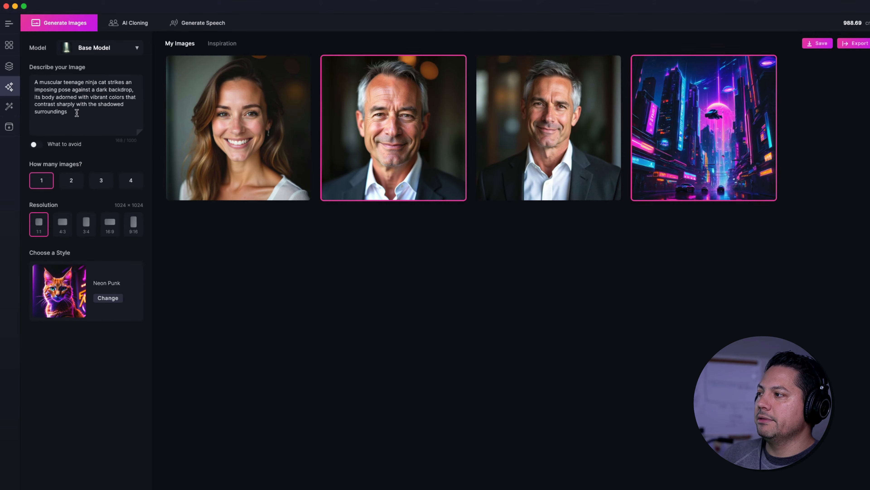
{"action": "left_click", "coordinate": [107, 297]}
{"action": "scroll", "coordinate": [307, 426], "scroll_direction": "down", "scroll_amount": 1}
{"action": "scroll", "coordinate": [306, 427], "scroll_direction": "down", "scroll_amount": 5}
{"action": "scroll", "coordinate": [306, 427], "scroll_direction": "up", "scroll_amount": 10}
{"action": "key", "text": "Escape"}
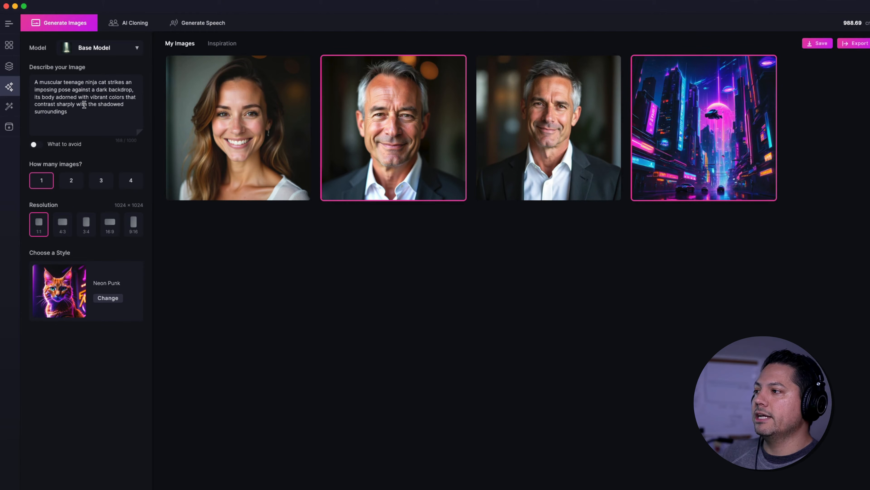
Browse the Inspiration gallery again for example images.
{"action": "left_click", "coordinate": [226, 43]}
{"action": "scroll", "coordinate": [558, 354], "scroll_direction": "down", "scroll_amount": 5}
{"action": "scroll", "coordinate": [558, 355], "scroll_direction": "up", "scroll_amount": 10}
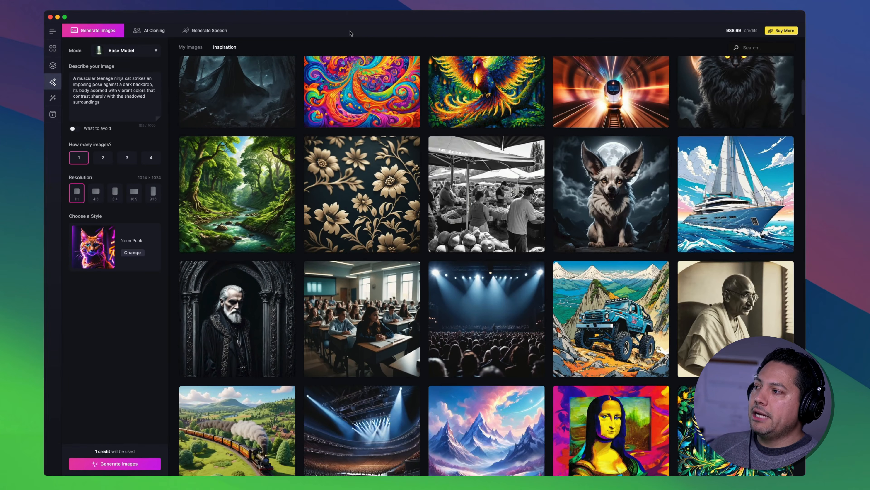
Review AI Cloning's training requirements, and the generation options and sample images for the trained identity.
{"action": "left_click", "coordinate": [154, 31]}
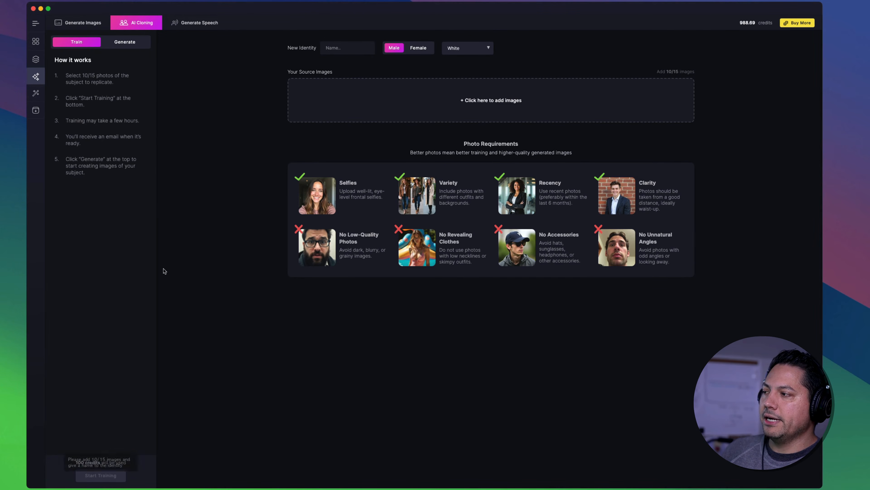
{"action": "left_click", "coordinate": [131, 44]}
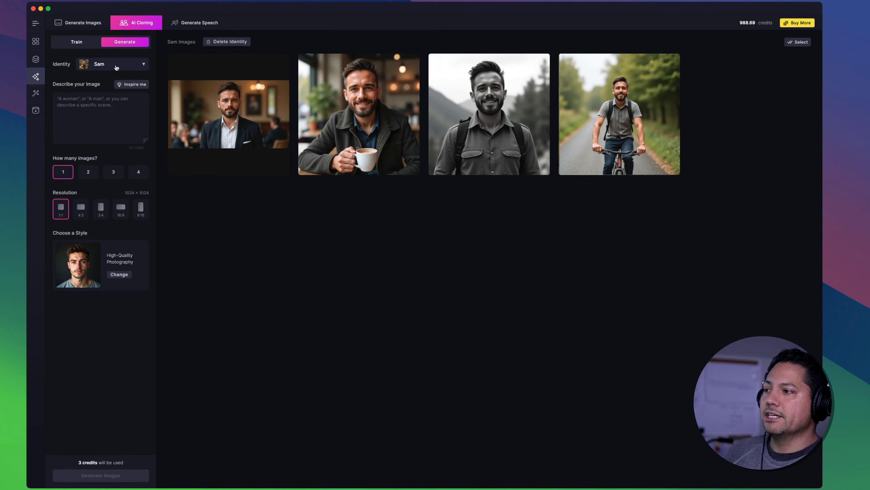
{"action": "mouse_move", "coordinate": [176, 76]}
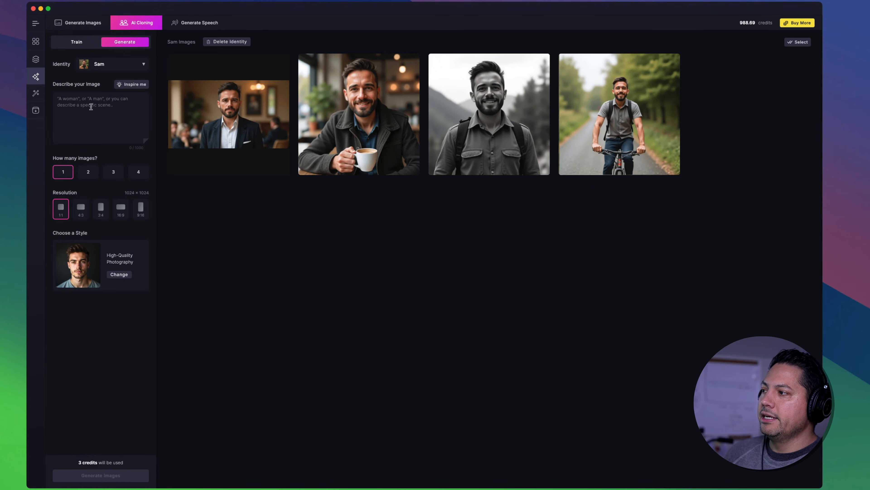
{"action": "left_click", "coordinate": [75, 105]}
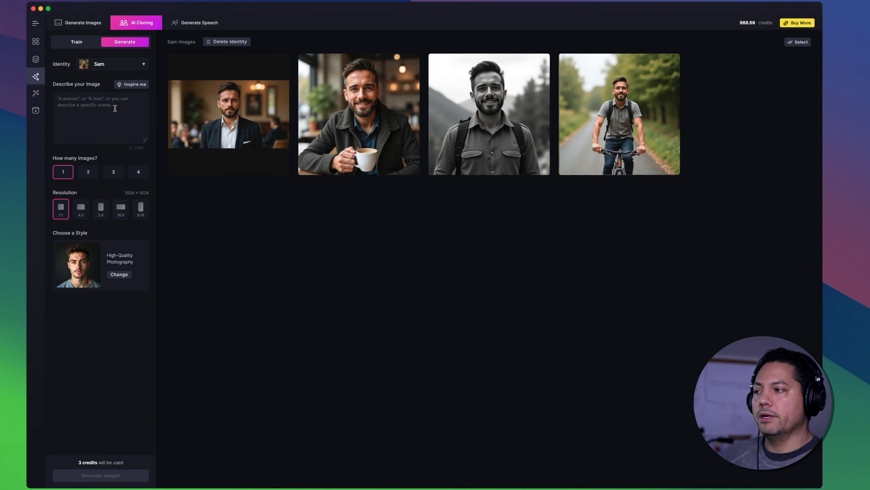
{"action": "mouse_move", "coordinate": [351, 151]}
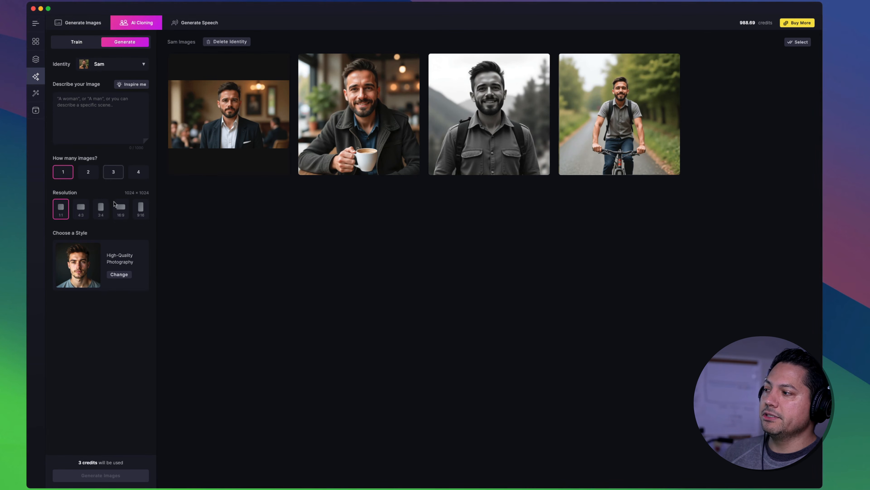
Look over the portrait styles available for the cloned identity, keeping High-Quality Photography.
{"action": "left_click", "coordinate": [120, 275]}
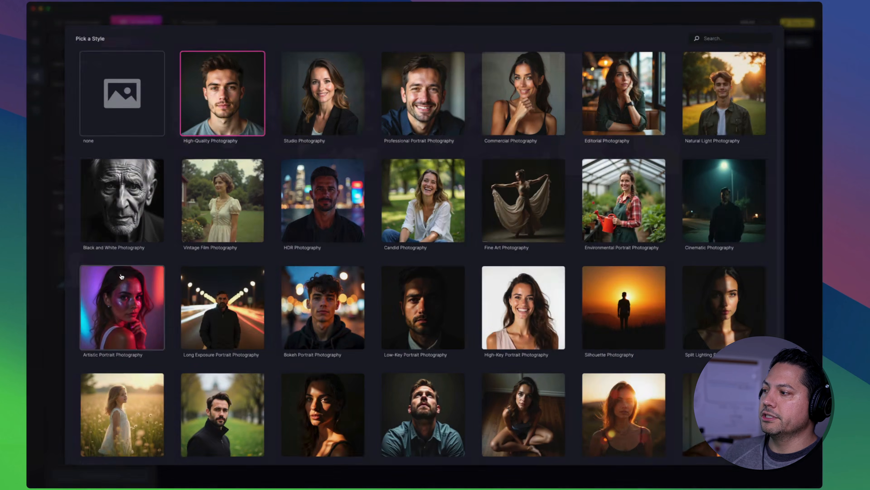
{"action": "scroll", "coordinate": [600, 250], "scroll_direction": "down", "scroll_amount": 5}
{"action": "scroll", "coordinate": [616, 252], "scroll_direction": "up", "scroll_amount": 5}
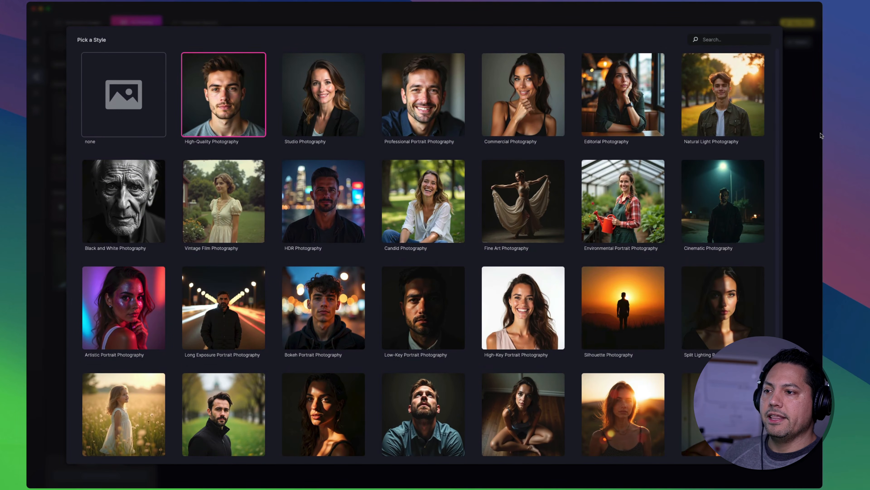
{"action": "left_click", "coordinate": [806, 138]}
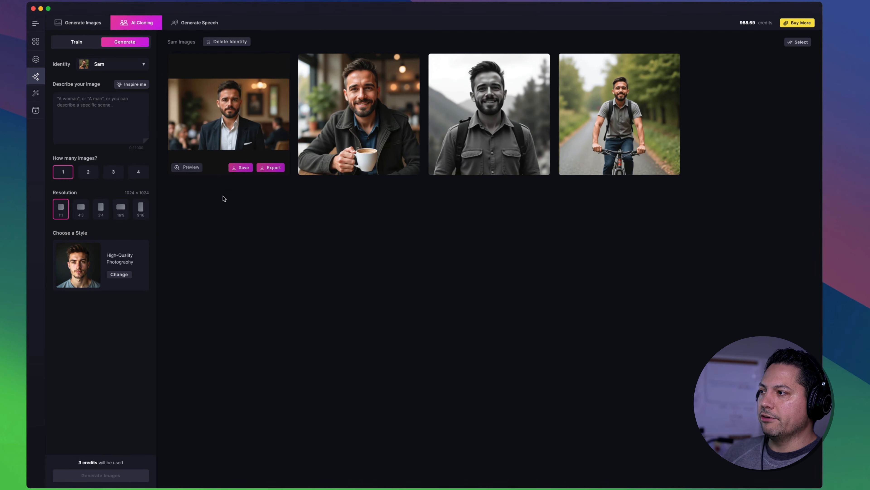
Open Generate Speech and browse the voices, filtering by female, male and favorites, without choosing a different voice.
{"action": "left_click", "coordinate": [198, 23]}
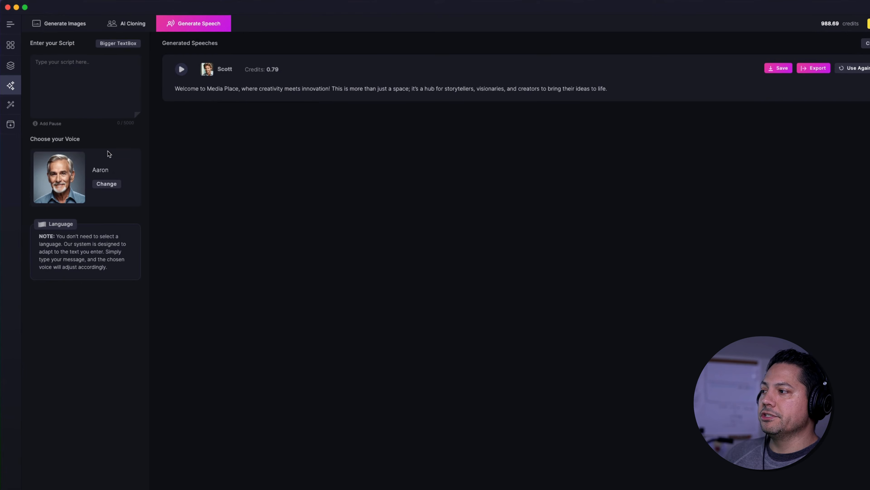
{"action": "left_click", "coordinate": [78, 73]}
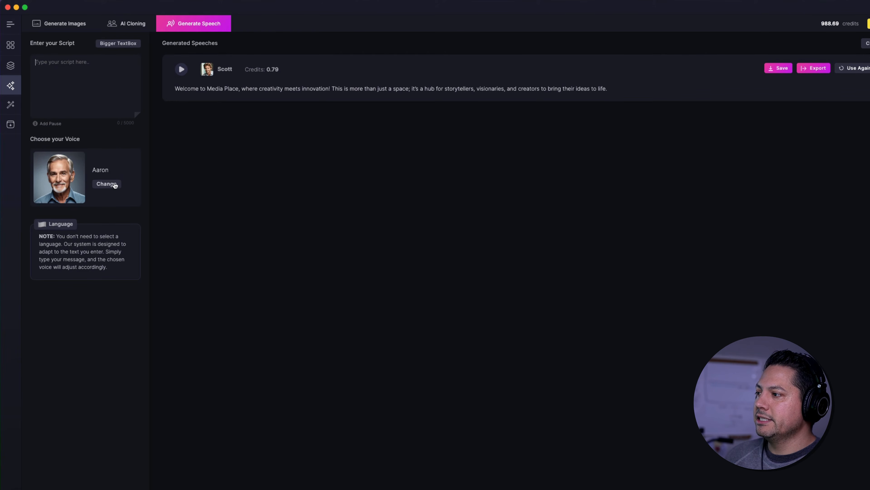
{"action": "left_click", "coordinate": [106, 184]}
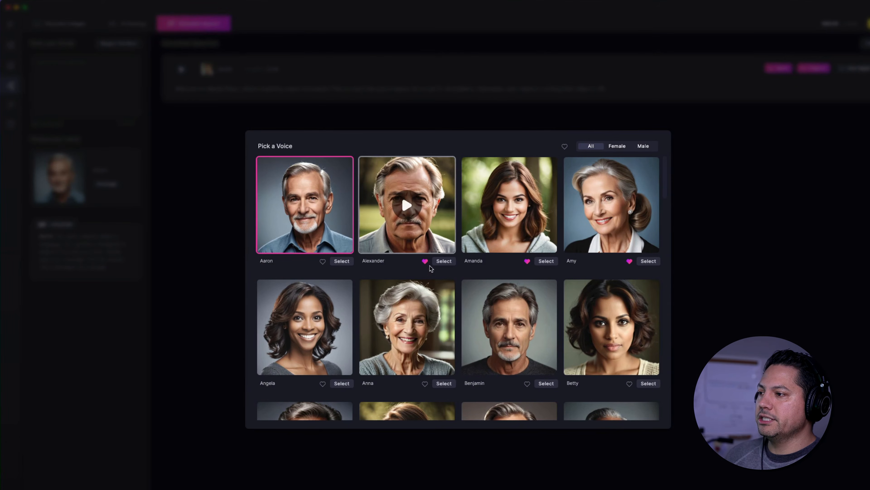
{"action": "scroll", "coordinate": [480, 302], "scroll_direction": "down", "scroll_amount": 5}
{"action": "scroll", "coordinate": [507, 301], "scroll_direction": "down", "scroll_amount": 3}
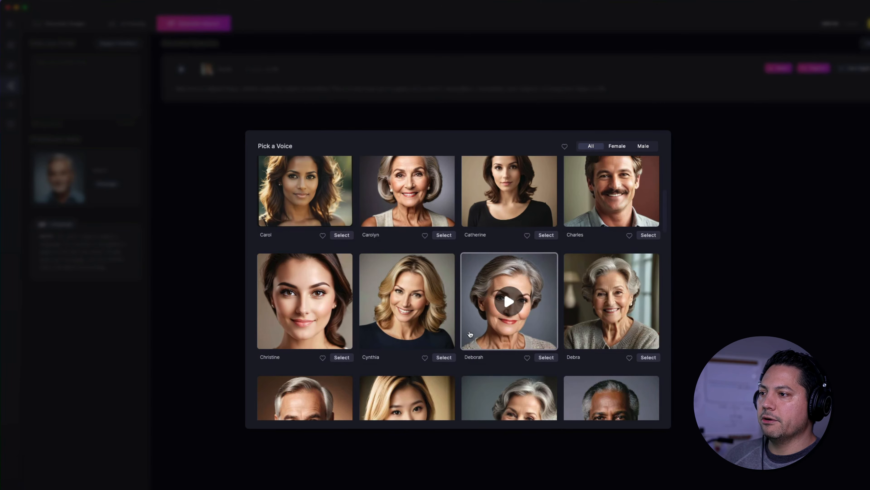
{"action": "left_click", "coordinate": [619, 146]}
{"action": "left_click", "coordinate": [649, 147]}
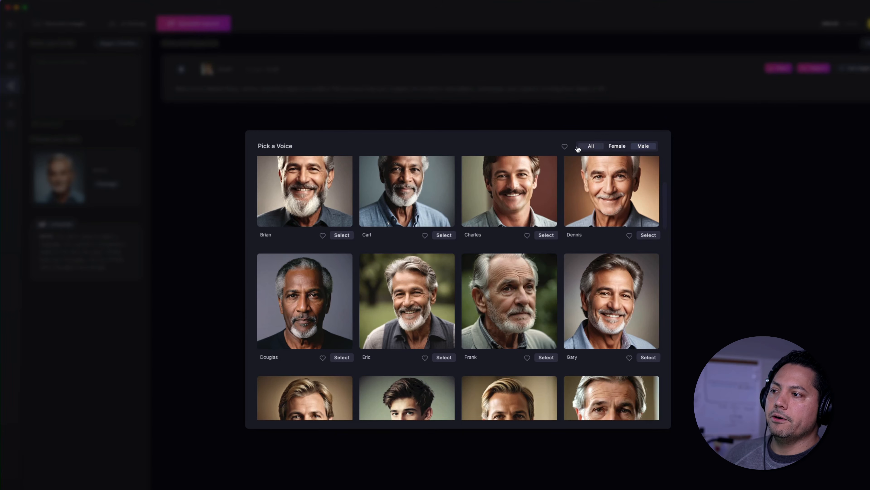
{"action": "left_click", "coordinate": [564, 148]}
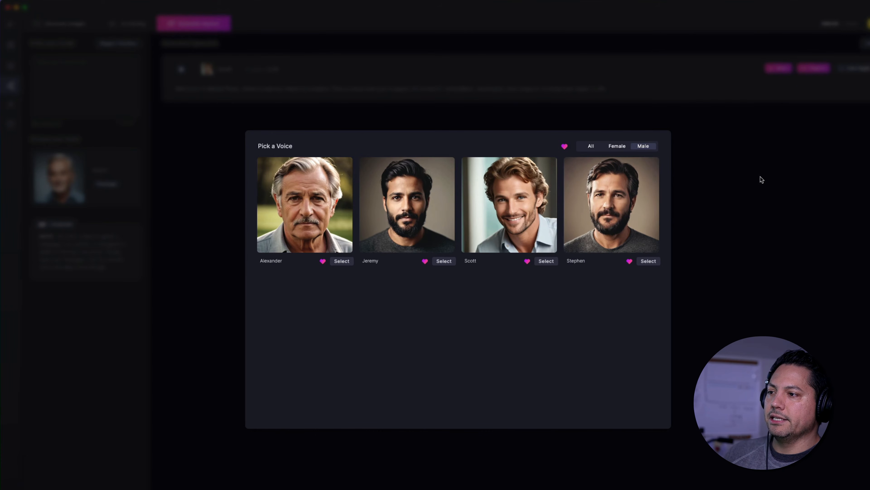
{"action": "left_click", "coordinate": [721, 196]}
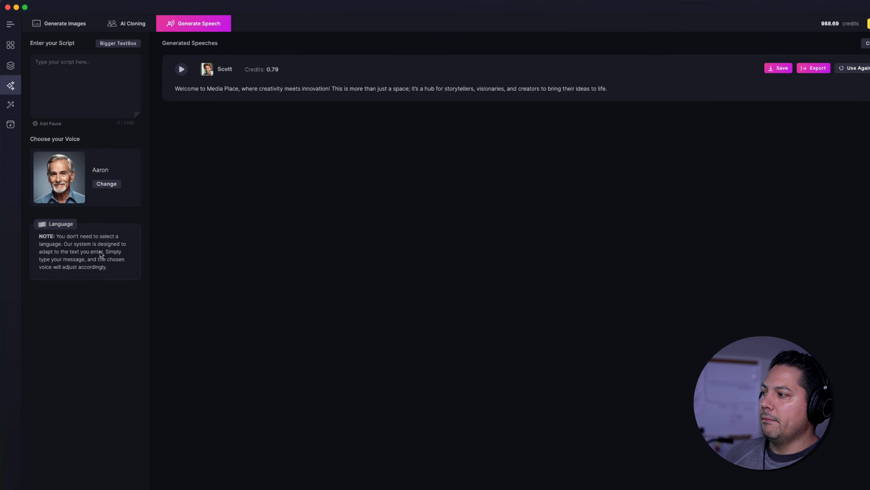
Revisit the image generation, AI Cloning and speech generation sections, ending in Generate Speech.
{"action": "left_click", "coordinate": [91, 84]}
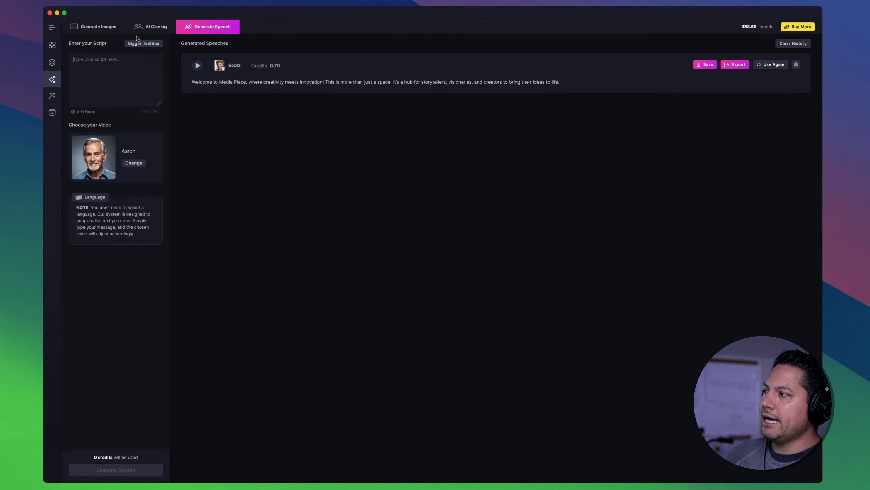
{"action": "left_click", "coordinate": [107, 30]}
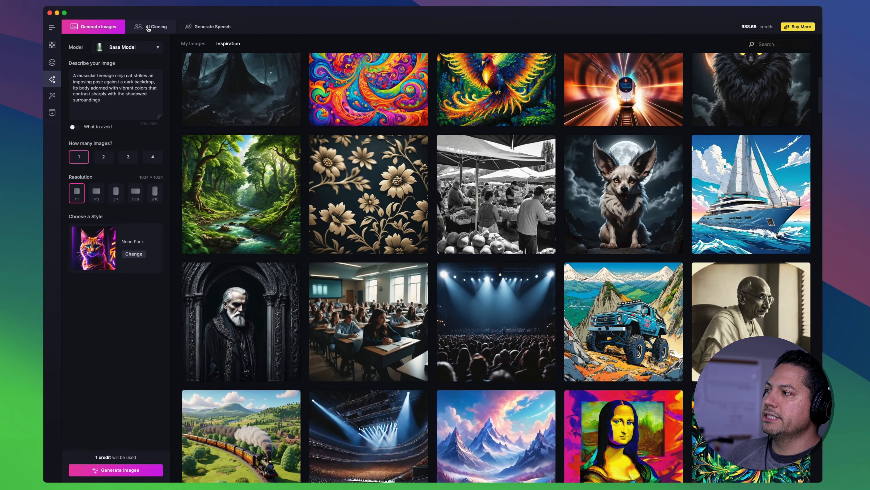
{"action": "left_click", "coordinate": [152, 27]}
{"action": "left_click", "coordinate": [204, 30]}
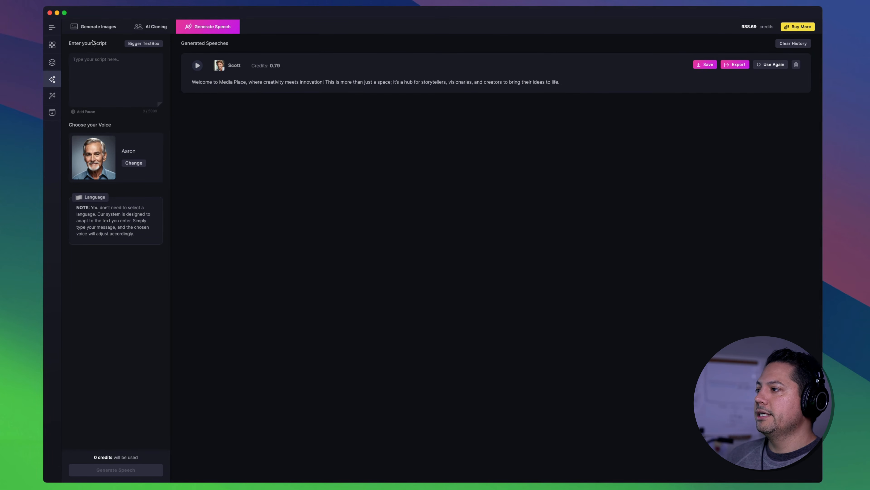
Open the Design Suite and look over the saved projects and the square, horizontal and vertical templates.
{"action": "mouse_move", "coordinate": [55, 85]}
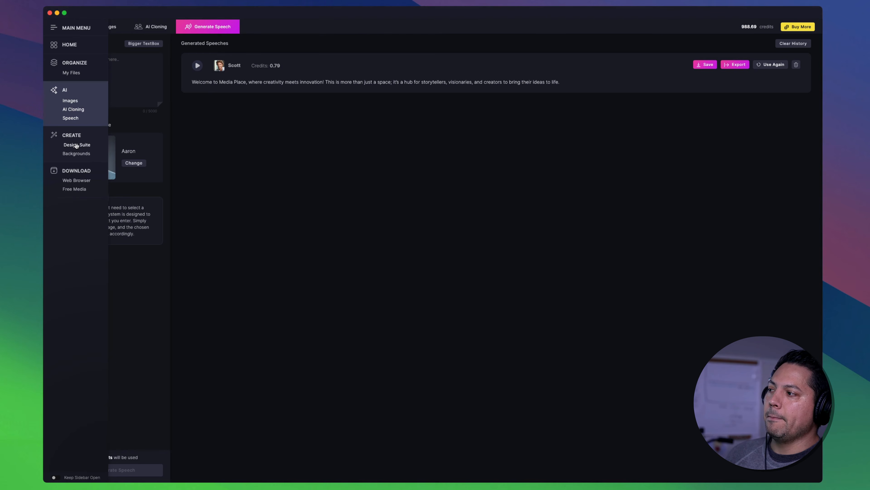
{"action": "left_click", "coordinate": [76, 145]}
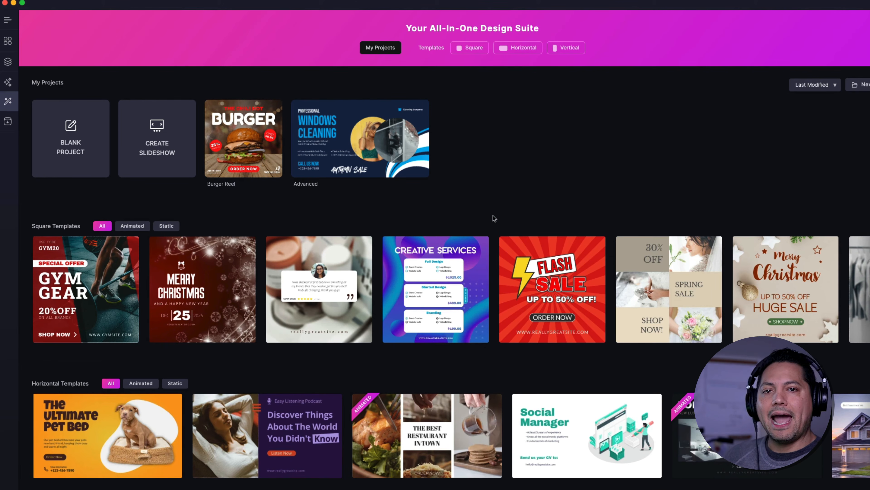
{"action": "scroll", "coordinate": [169, 365], "scroll_direction": "down", "scroll_amount": 2}
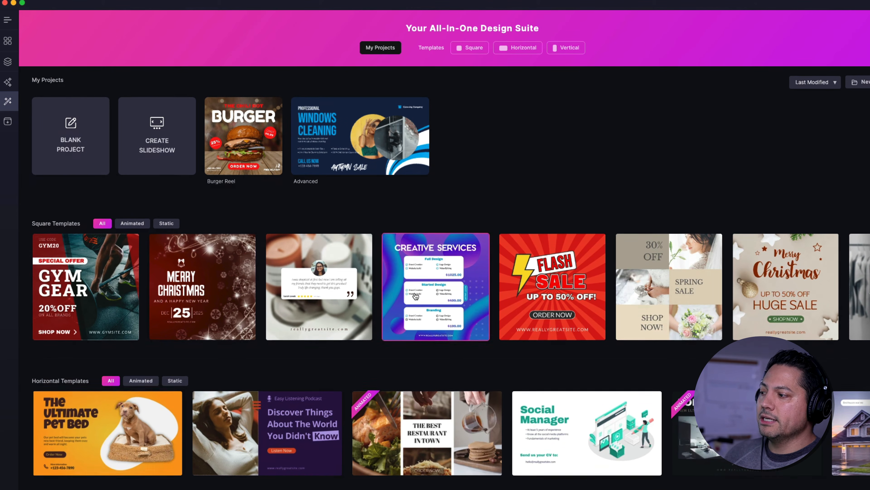
{"action": "scroll", "coordinate": [170, 366], "scroll_direction": "down", "scroll_amount": 4}
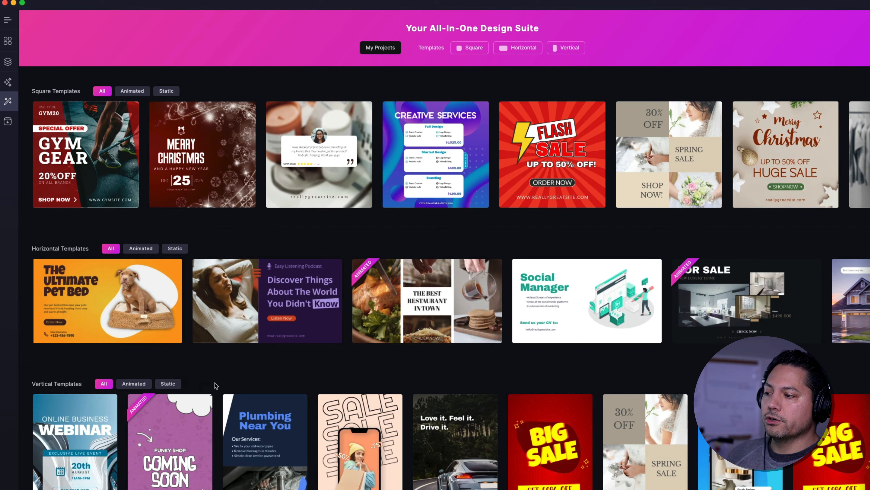
{"action": "scroll", "coordinate": [340, 384], "scroll_direction": "up", "scroll_amount": 6}
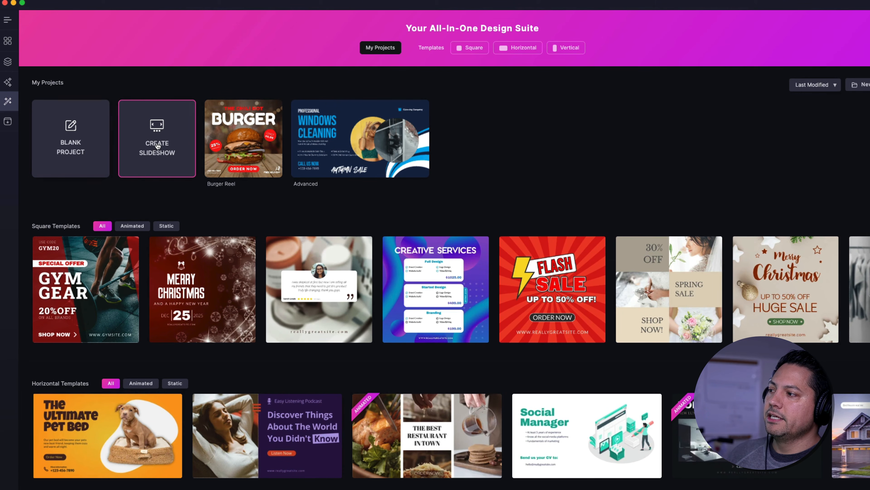
Create a project named New Project from The Ultimate Pet Bed horizontal template.
{"action": "scroll", "coordinate": [574, 363], "scroll_direction": "down", "scroll_amount": 6}
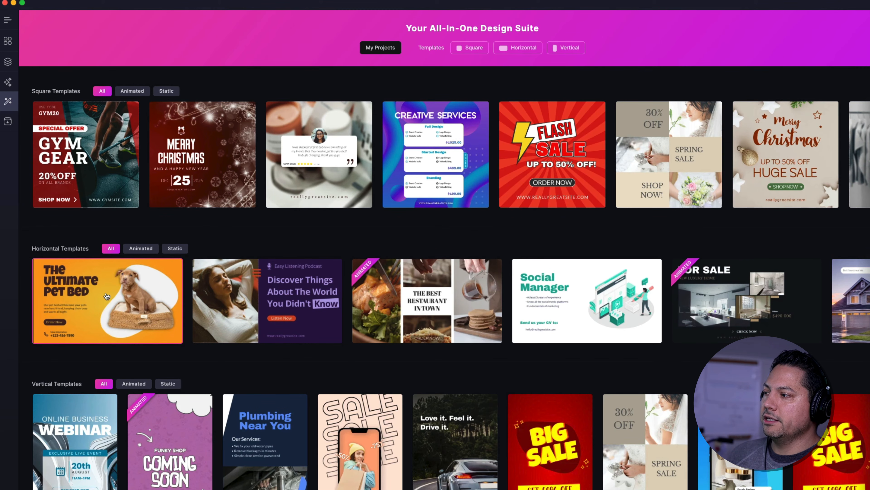
{"action": "left_click", "coordinate": [110, 296]}
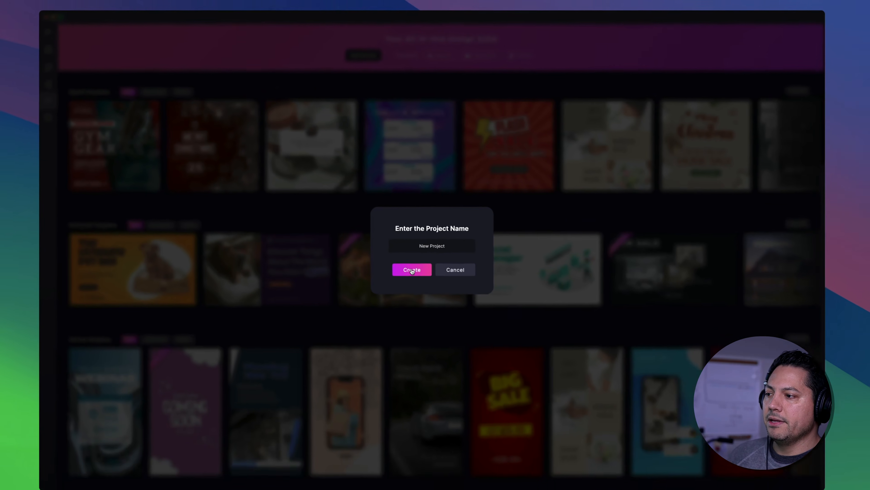
{"action": "left_click", "coordinate": [413, 271]}
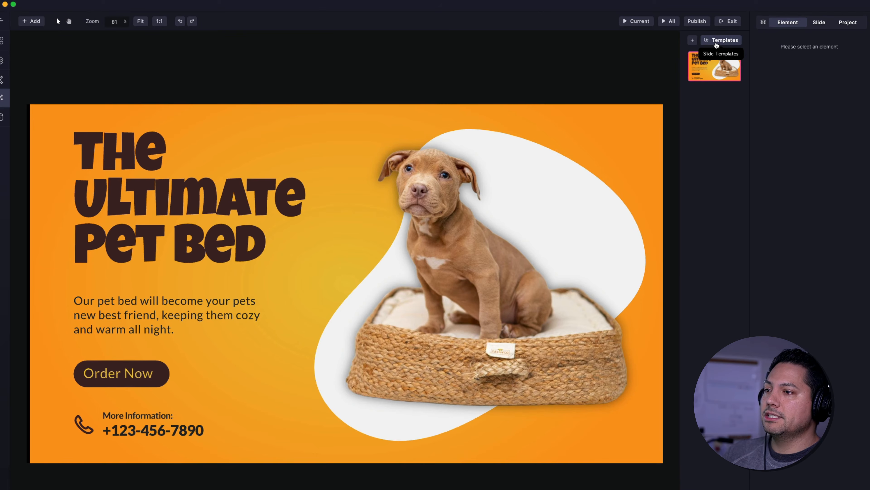
Add the animated purple Rock live show template as a slide, followed by a blank slide.
{"action": "left_click", "coordinate": [716, 45]}
{"action": "scroll", "coordinate": [478, 301], "scroll_direction": "down", "scroll_amount": 3}
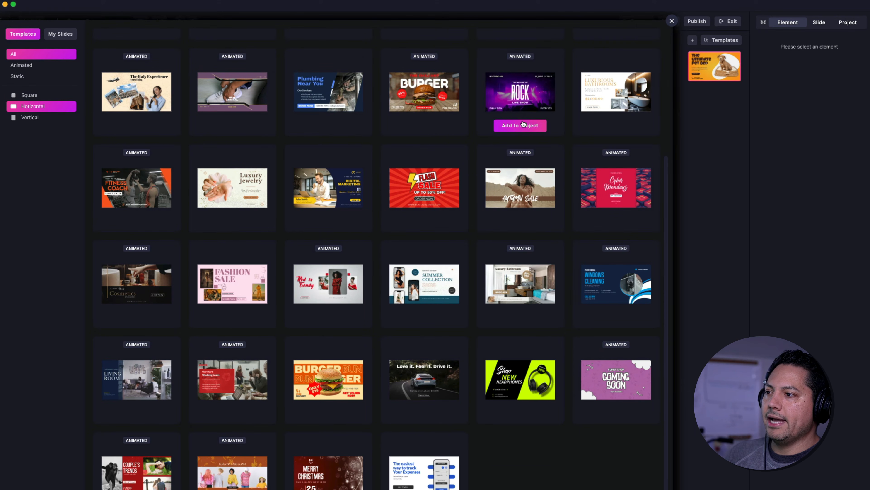
{"action": "left_click", "coordinate": [523, 125]}
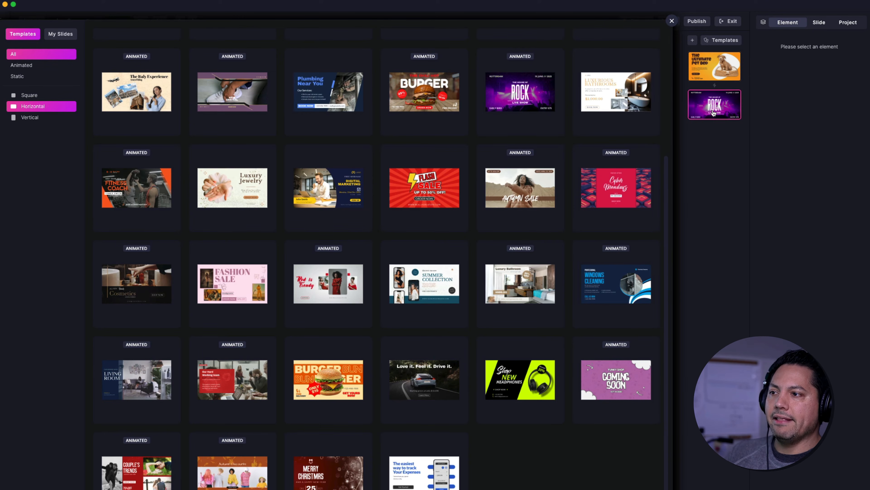
{"action": "left_click", "coordinate": [692, 41]}
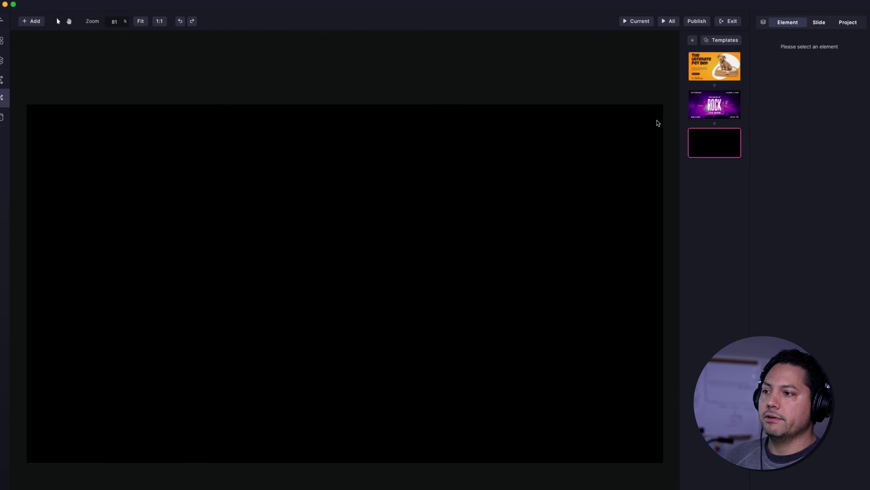
Select the heading on the pet bed slide and review its element properties, animation options and the slide's layer list.
{"action": "left_click", "coordinate": [727, 71]}
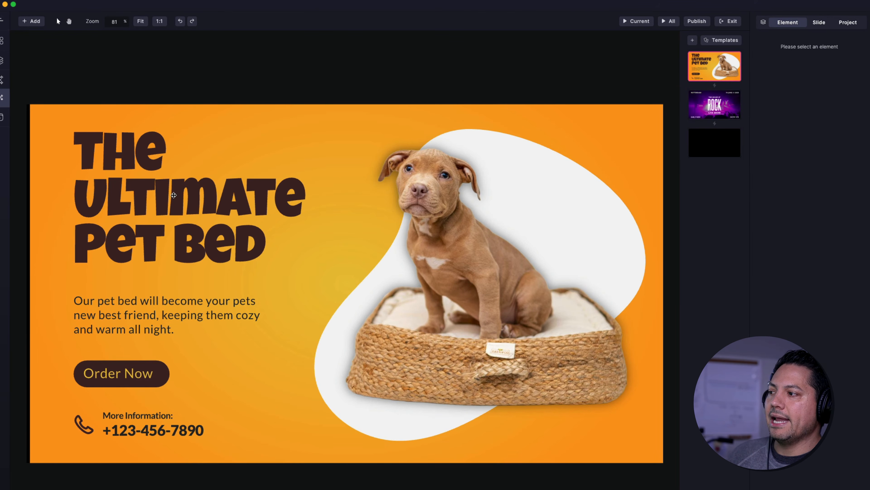
{"action": "left_click", "coordinate": [173, 195]}
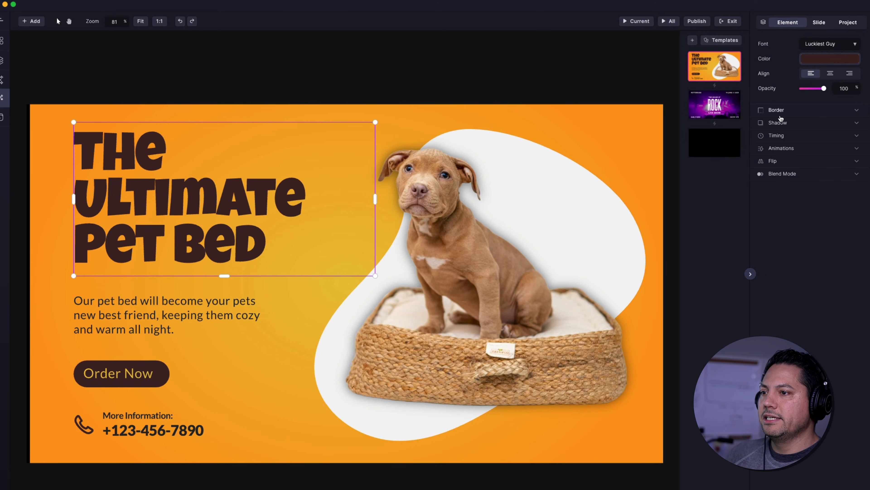
{"action": "left_click", "coordinate": [781, 148]}
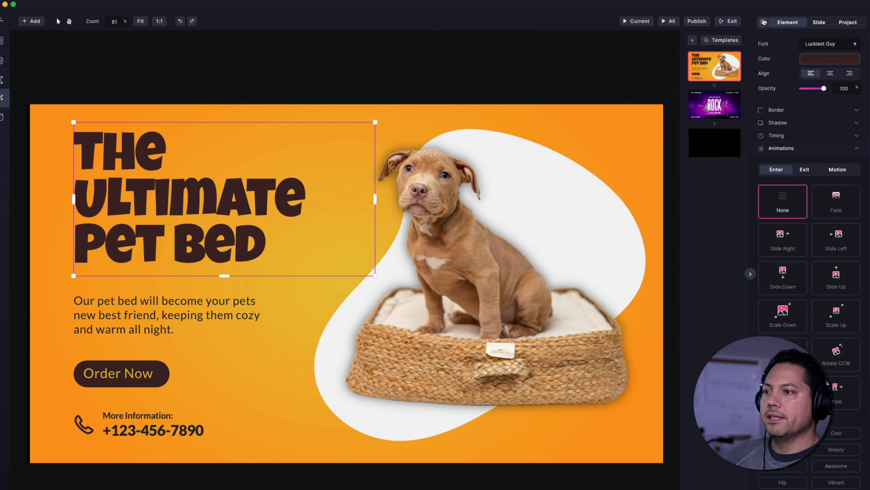
{"action": "left_click", "coordinate": [764, 22]}
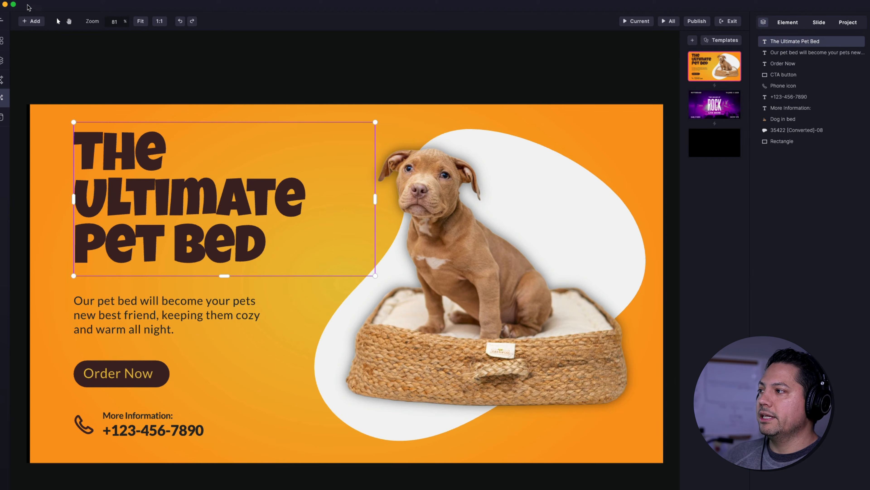
Look through the elements that can be added to the slide: images, videos, audio, shapes and presets.
{"action": "left_click", "coordinate": [31, 20]}
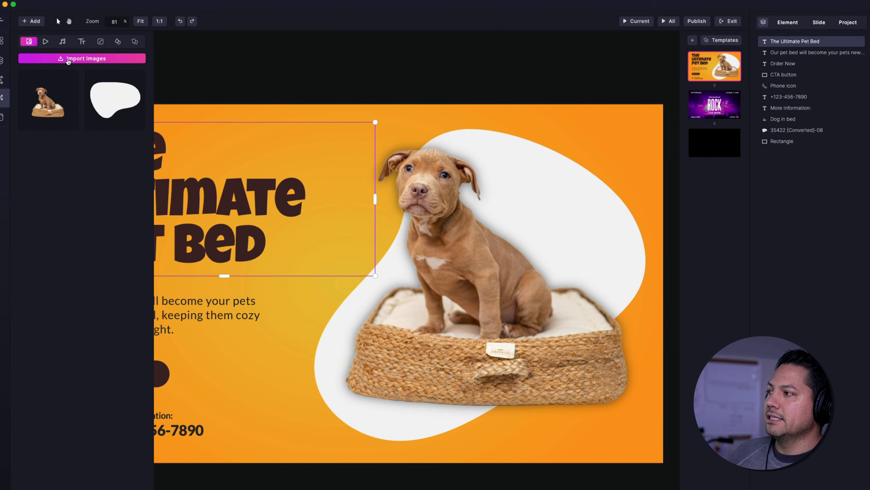
{"action": "left_click", "coordinate": [53, 45]}
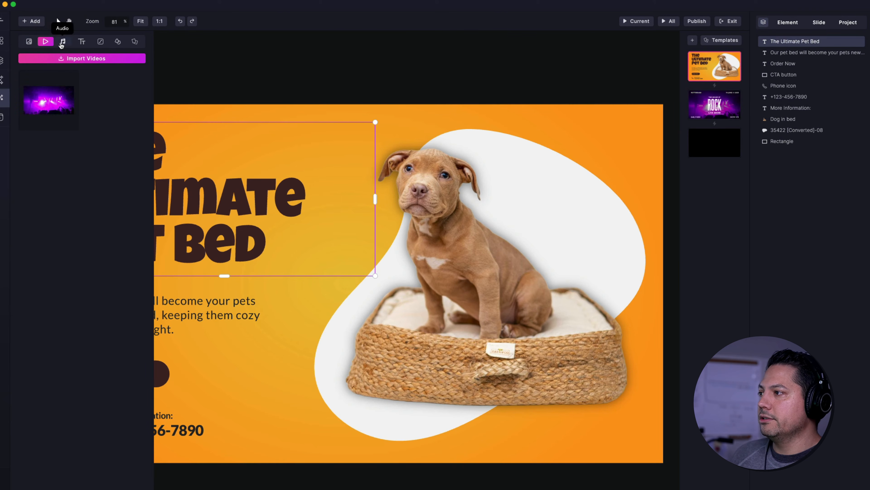
{"action": "left_click", "coordinate": [62, 42]}
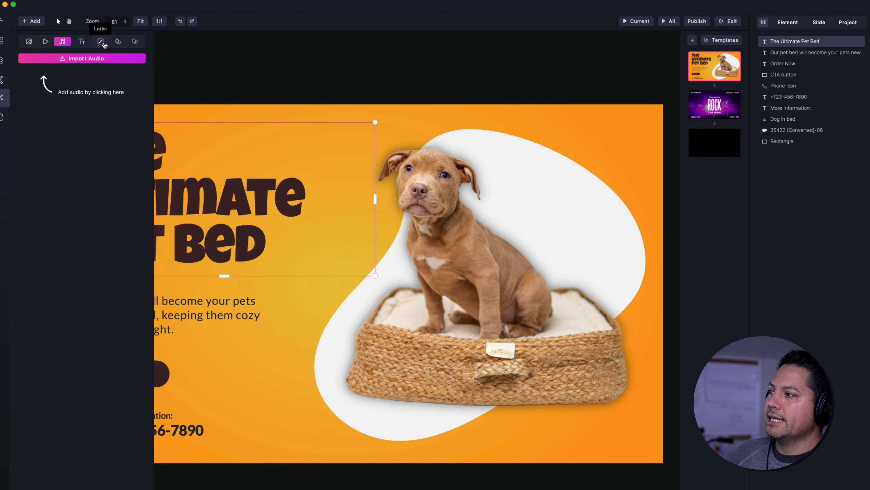
{"action": "left_click", "coordinate": [122, 42]}
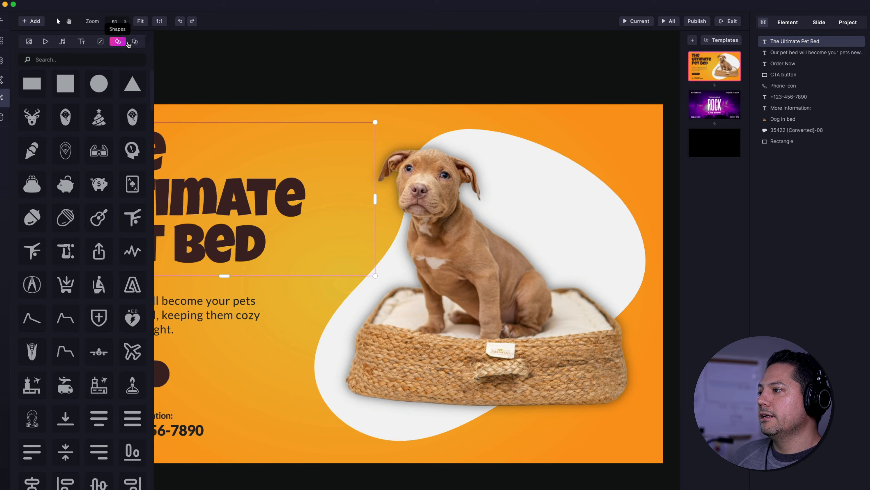
{"action": "left_click", "coordinate": [134, 42]}
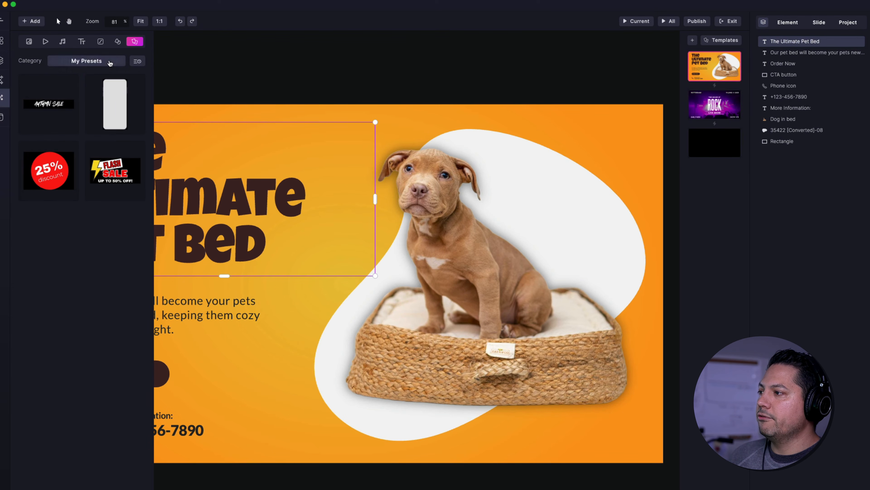
{"action": "left_click", "coordinate": [30, 42]}
{"action": "left_click", "coordinate": [72, 61]}
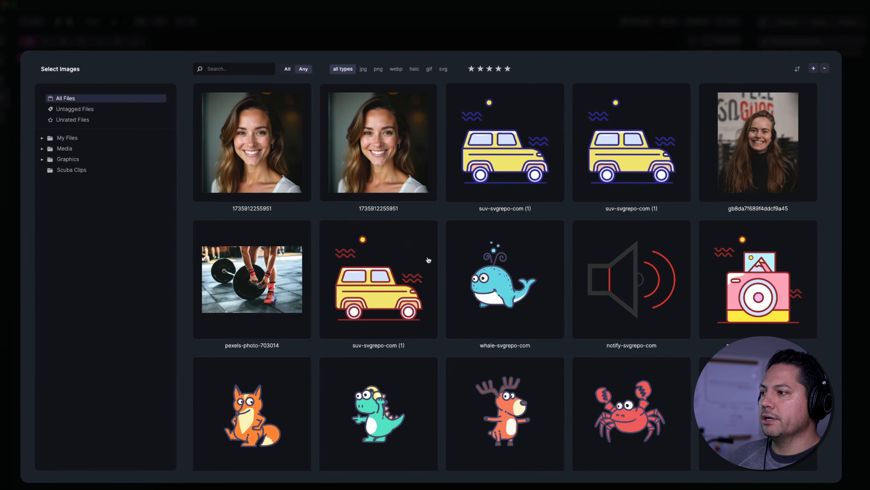
{"action": "left_click", "coordinate": [262, 142]}
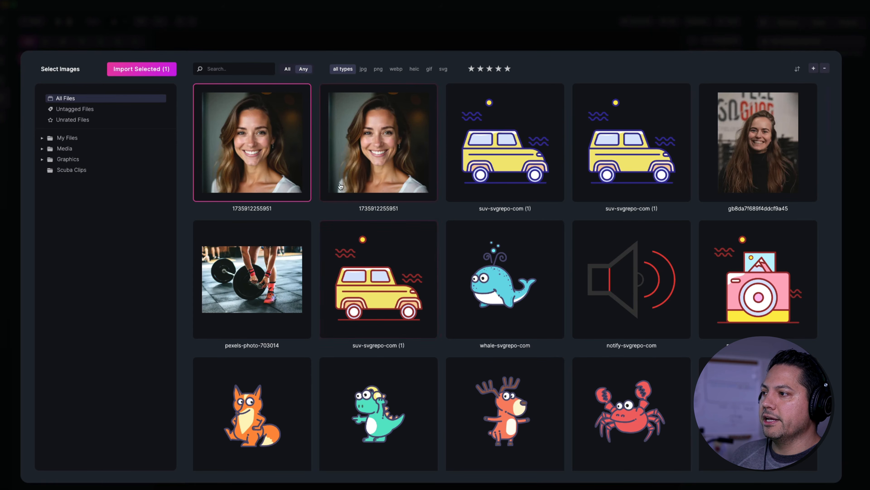
{"action": "left_click", "coordinate": [157, 70]}
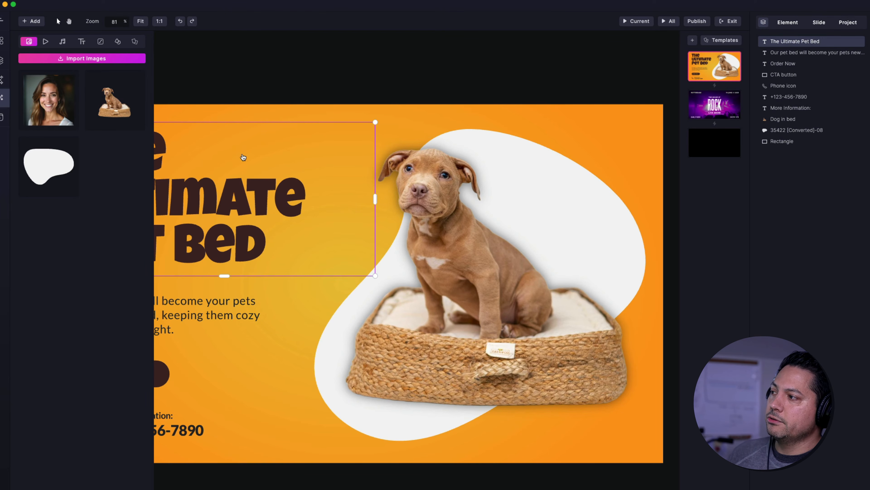
{"action": "left_click", "coordinate": [48, 99]}
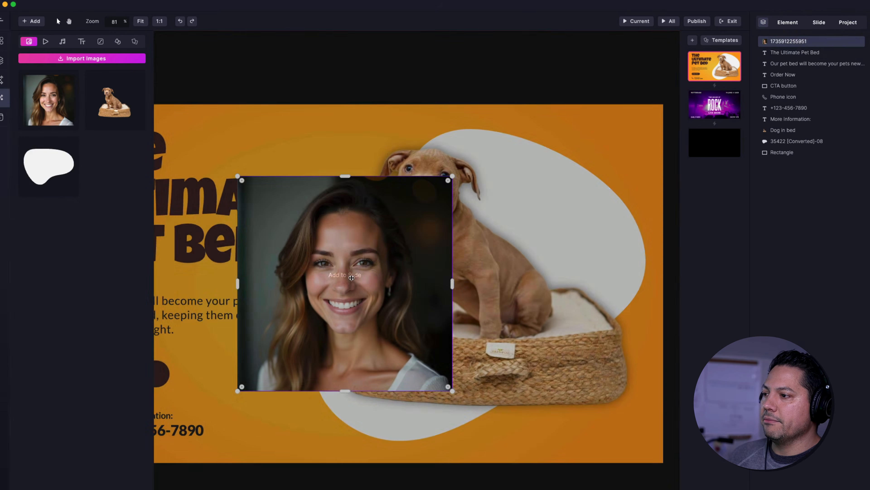
Round the portrait's corners, shrink it and place it beside the Order Now button.
{"action": "left_click", "coordinate": [202, 123]}
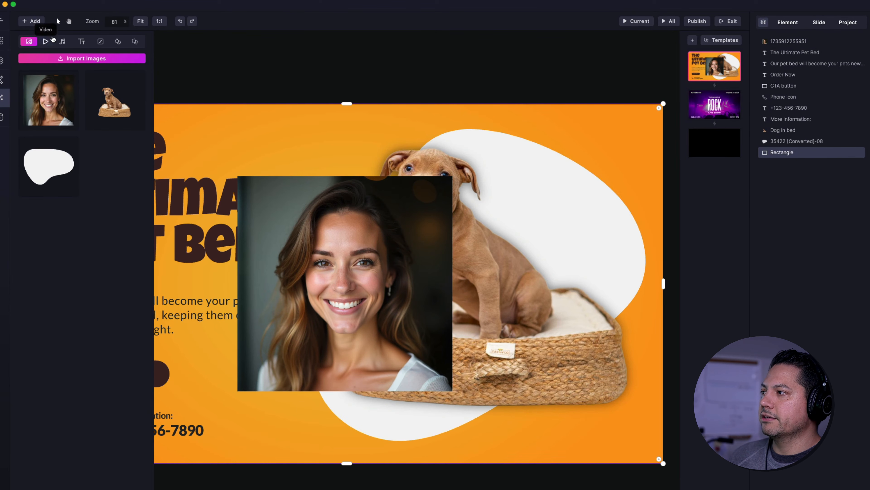
{"action": "left_click", "coordinate": [33, 35]}
{"action": "left_click", "coordinate": [406, 243]}
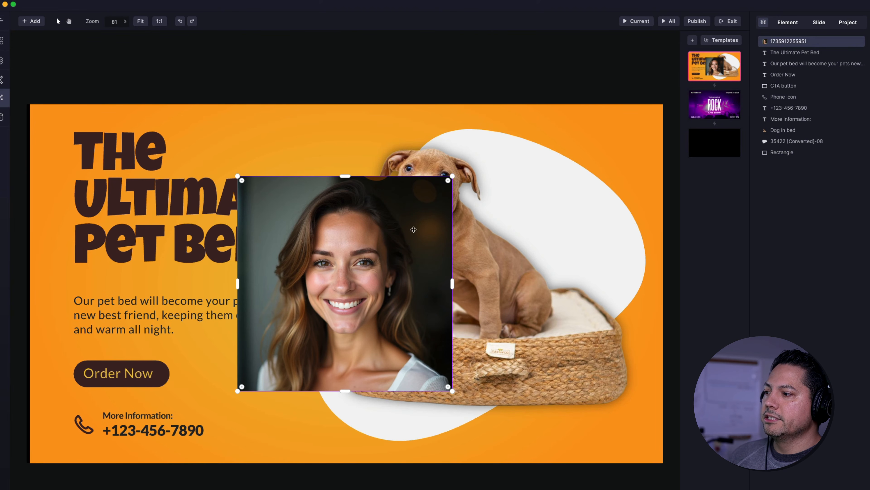
{"action": "left_click_drag", "start_coordinate": [448, 180], "coordinate": [421, 207]}
{"action": "left_click_drag", "start_coordinate": [453, 175], "coordinate": [324, 304]}
{"action": "left_click_drag", "start_coordinate": [267, 348], "coordinate": [237, 367]}
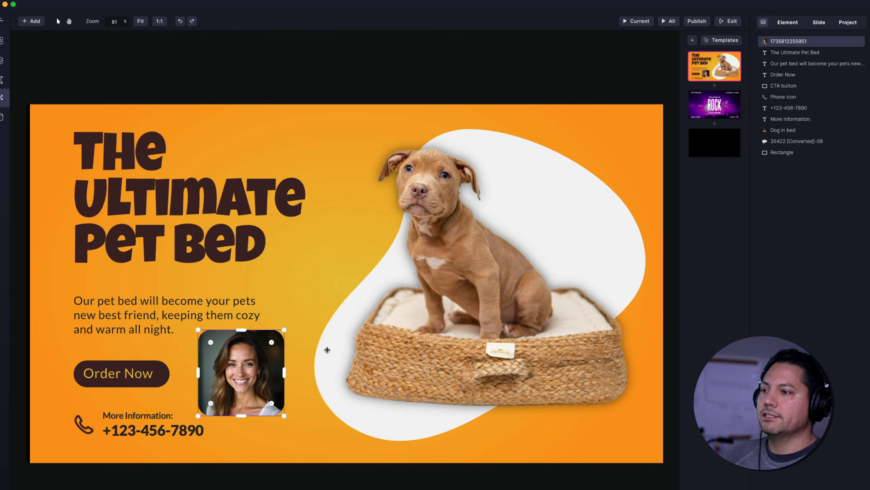
Review the portrait's element properties, the slide's duration and background options, and the project's background and resolution settings.
{"action": "left_click", "coordinate": [790, 26]}
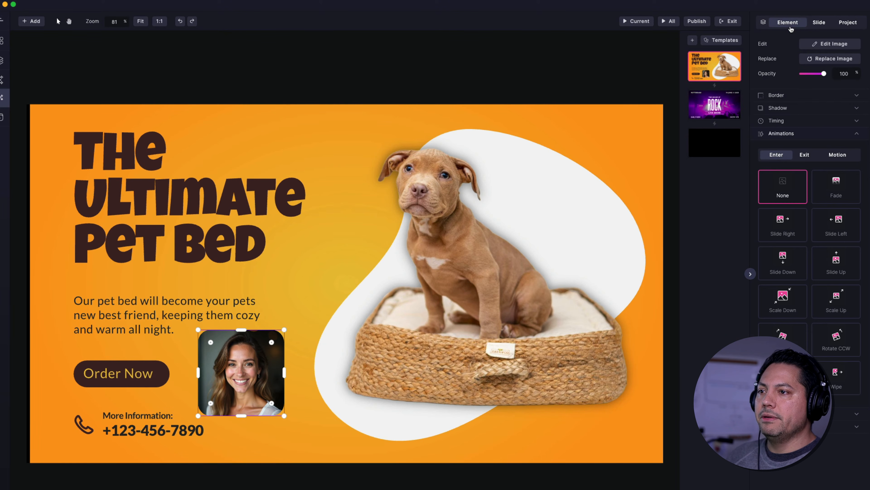
{"action": "left_click", "coordinate": [819, 23]}
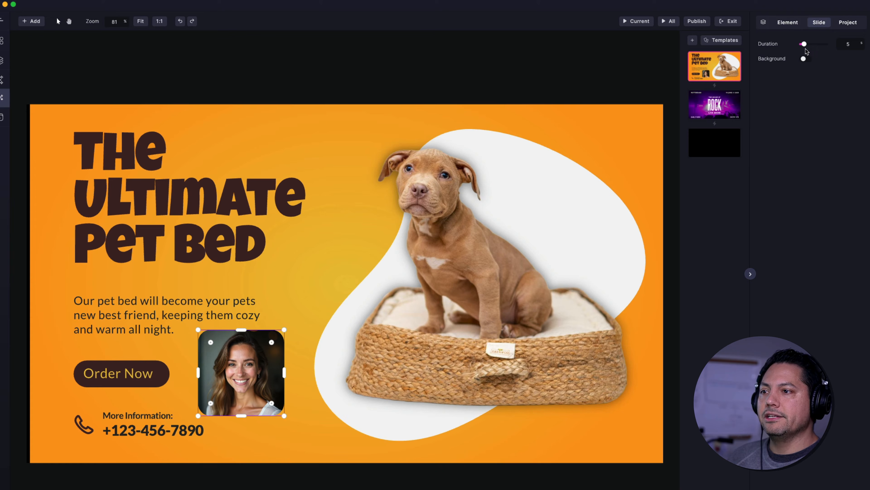
{"action": "left_click", "coordinate": [855, 23]}
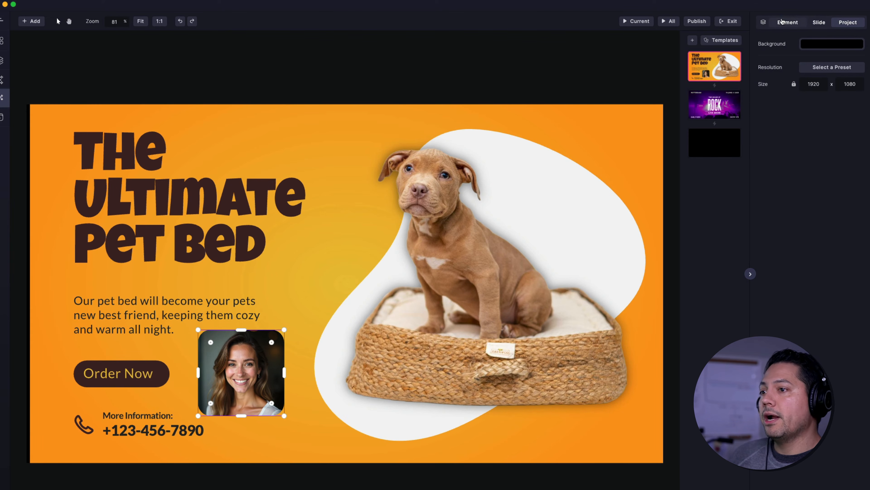
{"action": "left_click", "coordinate": [784, 22]}
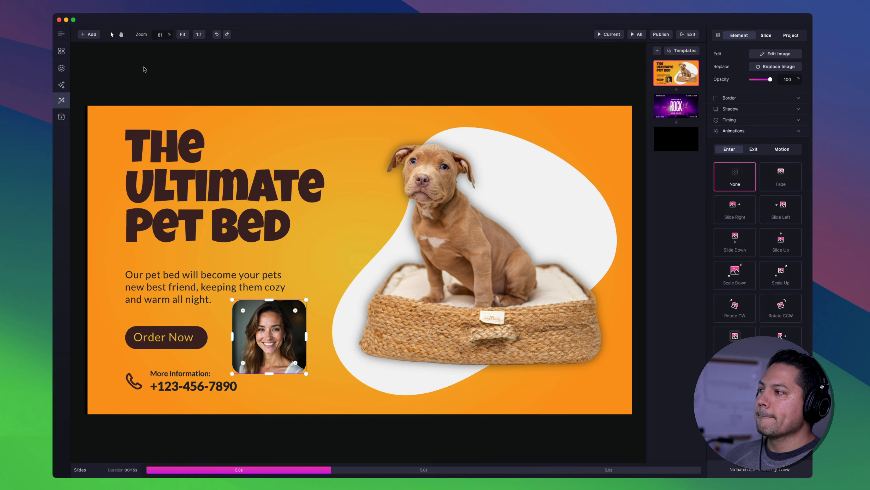
Open the Backgrounds generator and generate several new variations of the pink blob.
{"action": "mouse_move", "coordinate": [2, 99]}
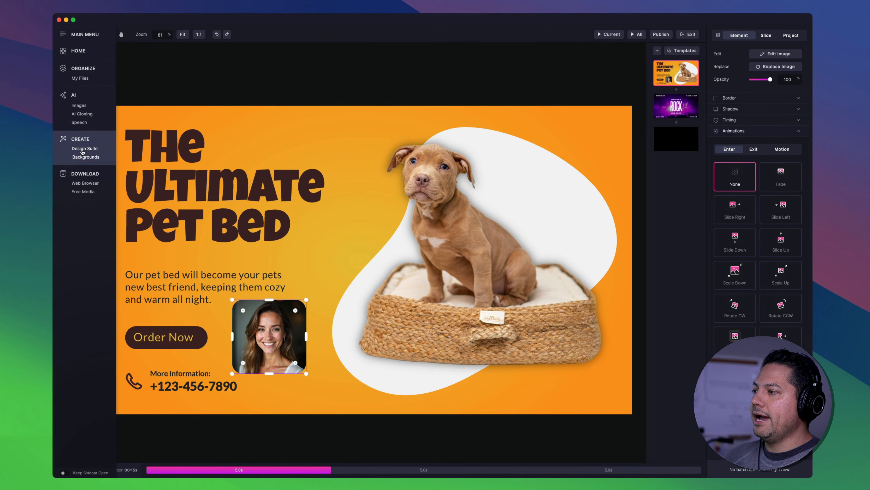
{"action": "left_click", "coordinate": [84, 157]}
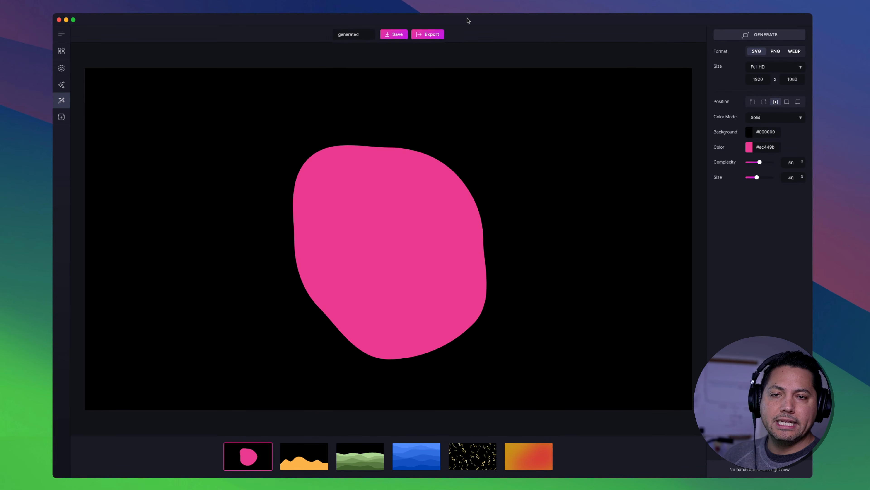
{"action": "left_click", "coordinate": [716, 34]}
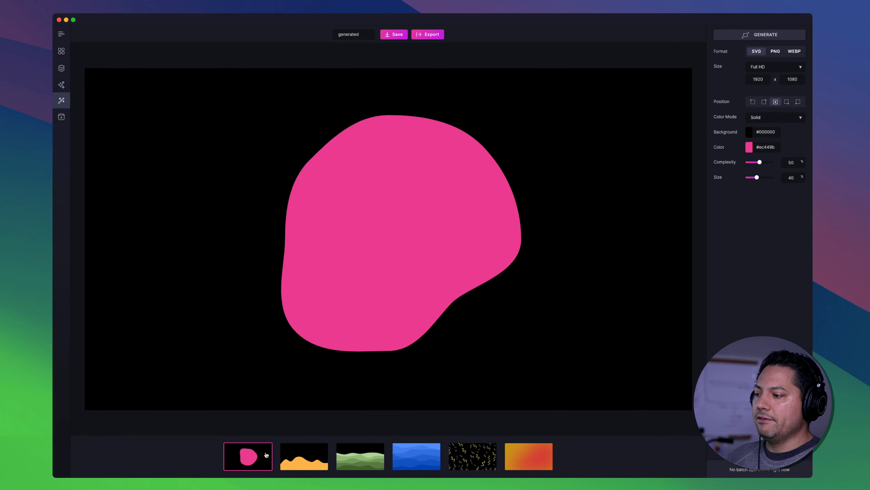
{"action": "left_click", "coordinate": [770, 36]}
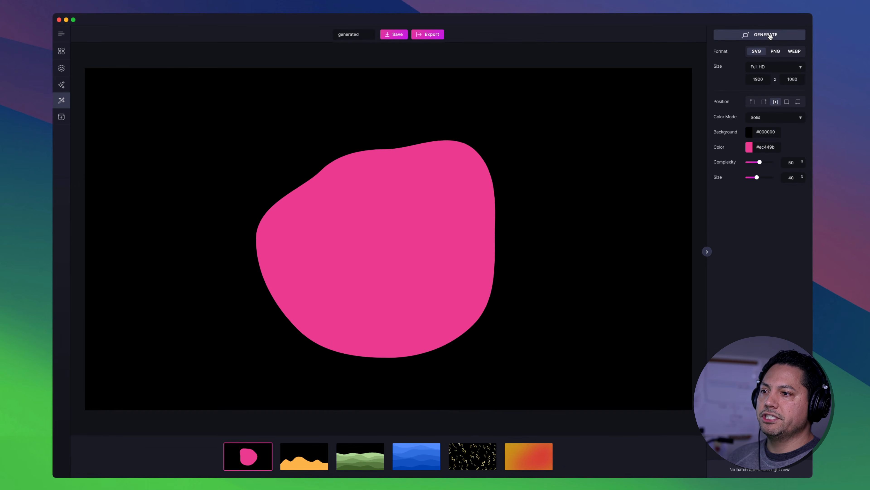
{"action": "left_click", "coordinate": [770, 36]}
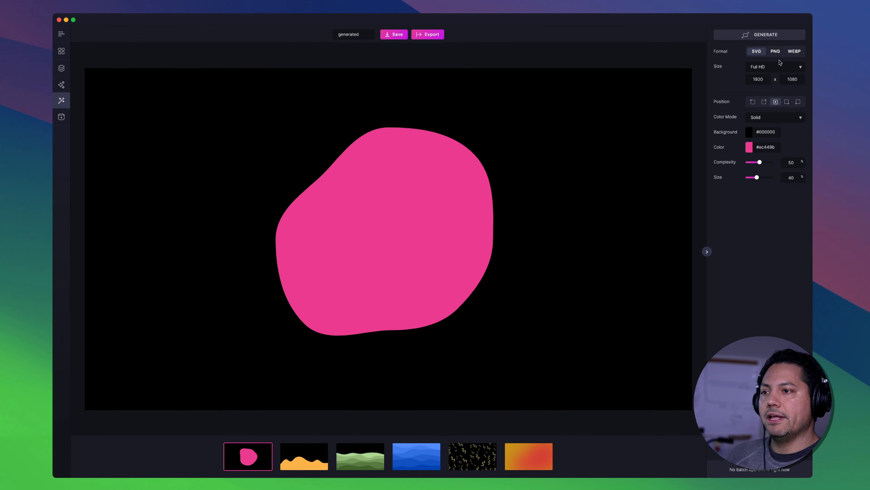
Set the blob graphic's background color to light gray #e8e8e8 and save it to the My Files folder.
{"action": "left_click", "coordinate": [779, 68]}
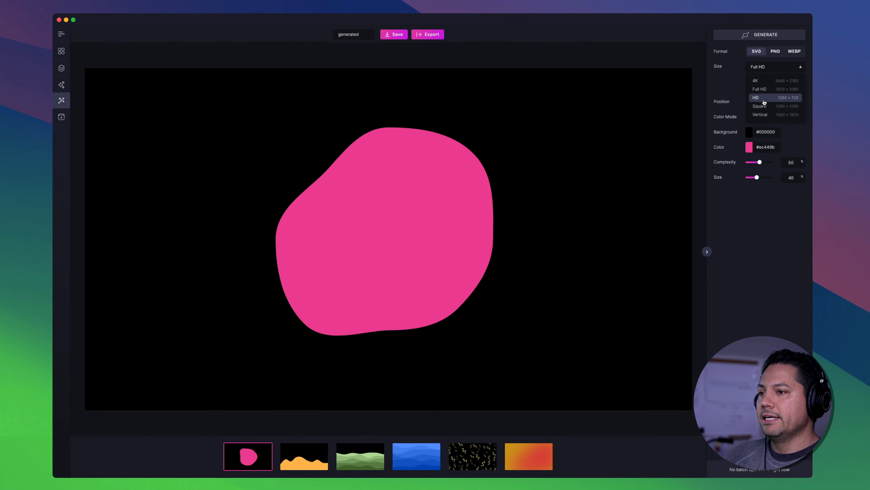
{"action": "left_click", "coordinate": [785, 261]}
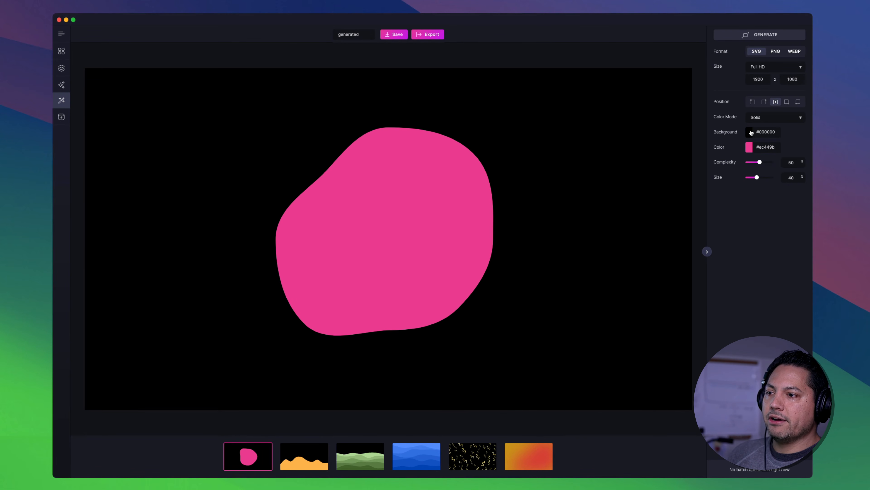
{"action": "left_click", "coordinate": [751, 133]}
{"action": "left_click_drag", "start_coordinate": [740, 161], "coordinate": [729, 146]}
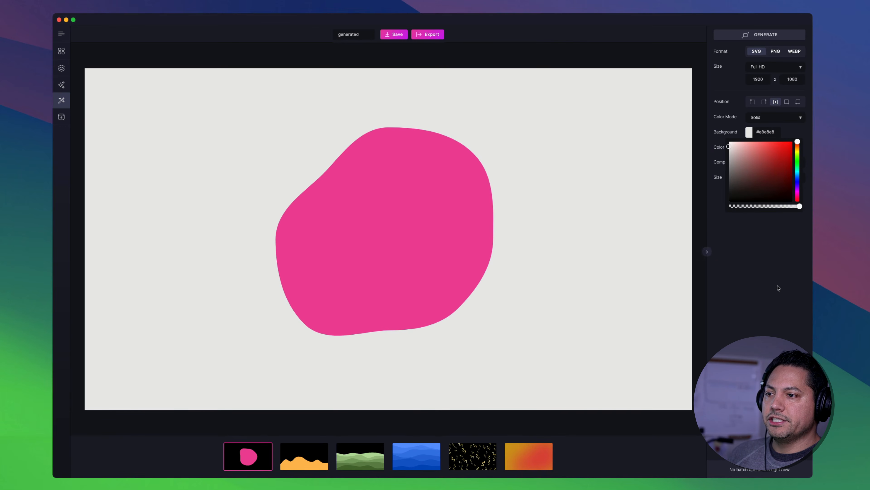
{"action": "left_click", "coordinate": [778, 288]}
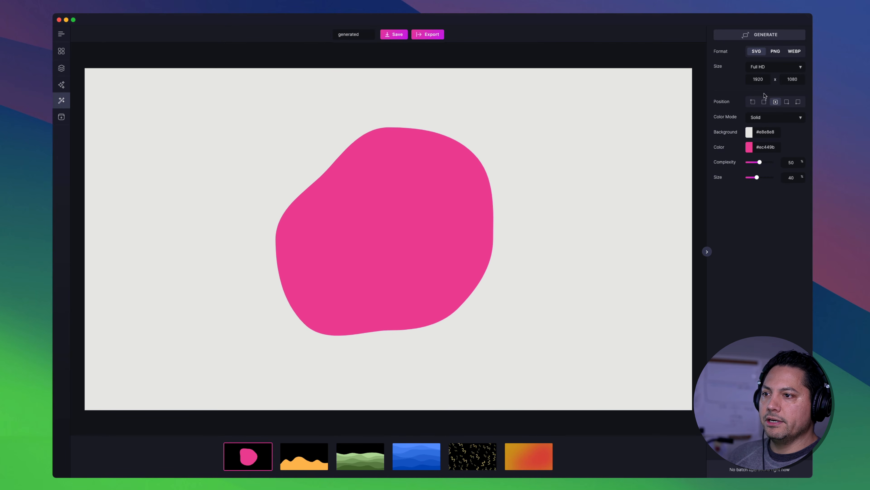
{"action": "left_click", "coordinate": [394, 35]}
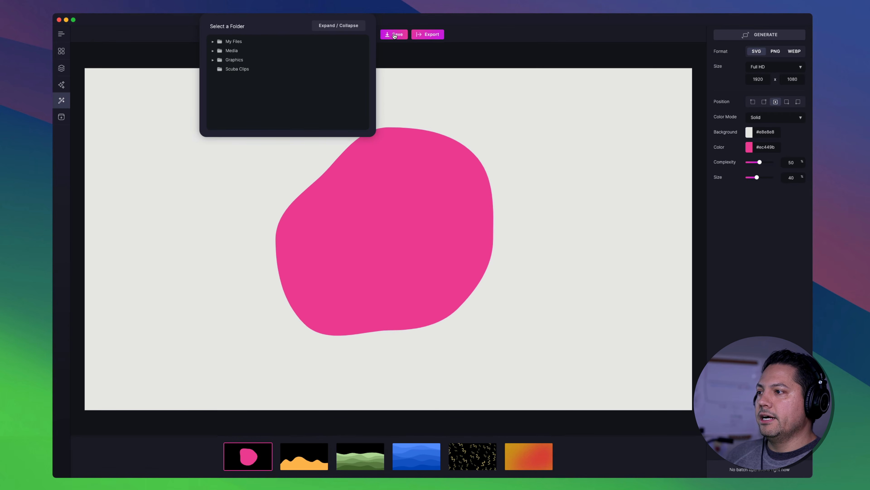
{"action": "left_click", "coordinate": [248, 40]}
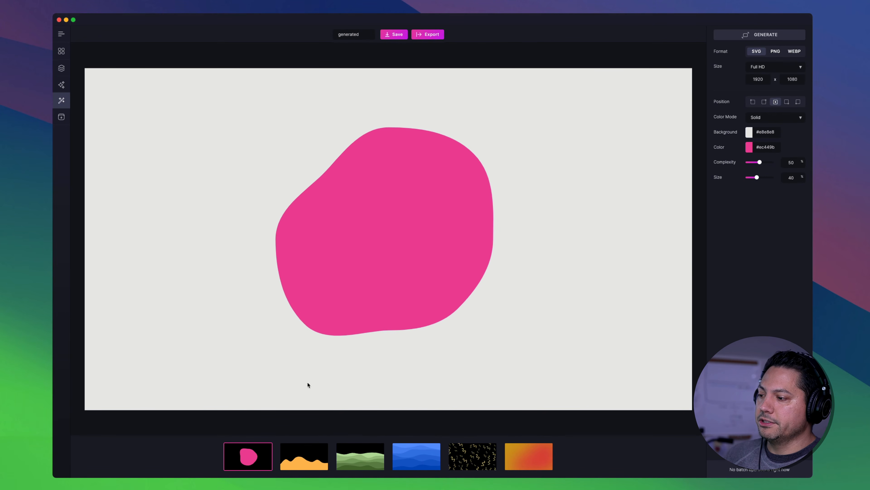
Switch to the orange wave background, generate a new variation and set its draw type to Steps.
{"action": "left_click", "coordinate": [298, 468]}
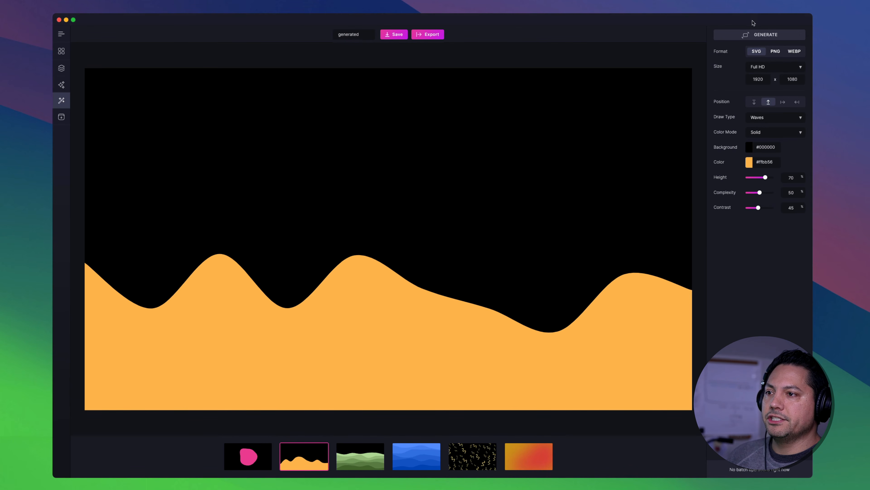
{"action": "left_click", "coordinate": [761, 34]}
{"action": "left_click", "coordinate": [761, 116]}
{"action": "left_click", "coordinate": [761, 142]}
{"action": "left_click", "coordinate": [762, 117]}
{"action": "left_click", "coordinate": [764, 146]}
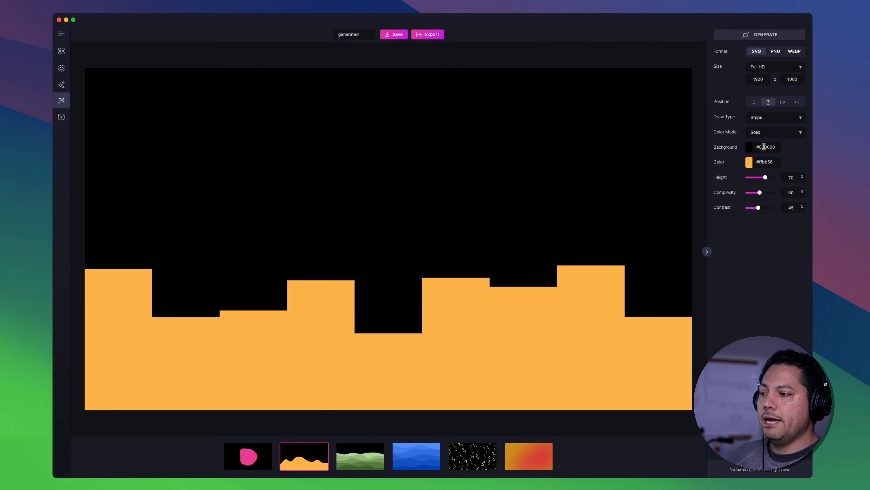
Set the stepped background's color mode to Linear, with a color angle of 108° and a height of 57%.
{"action": "left_click", "coordinate": [757, 131]}
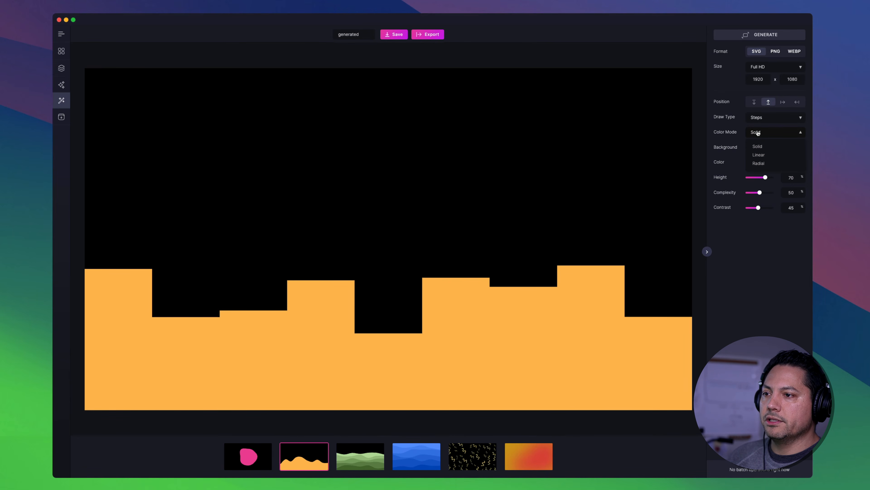
{"action": "left_click", "coordinate": [763, 156]}
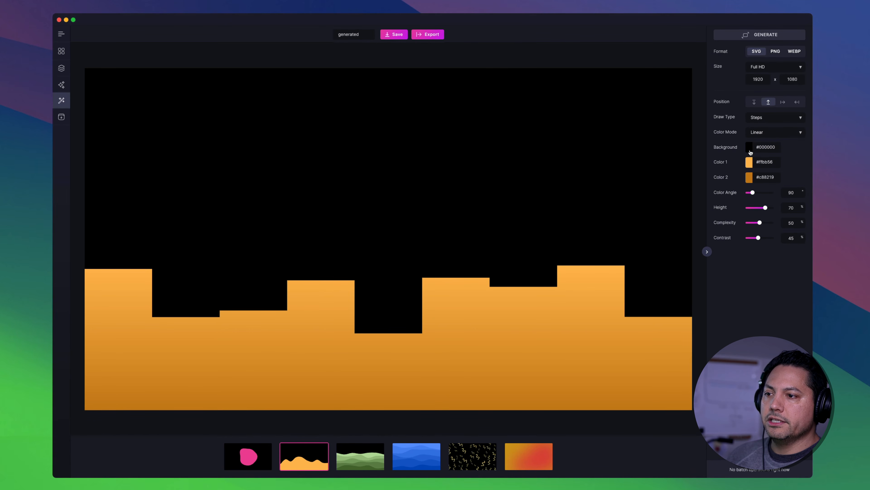
{"action": "left_click_drag", "start_coordinate": [752, 193], "coordinate": [761, 207]}
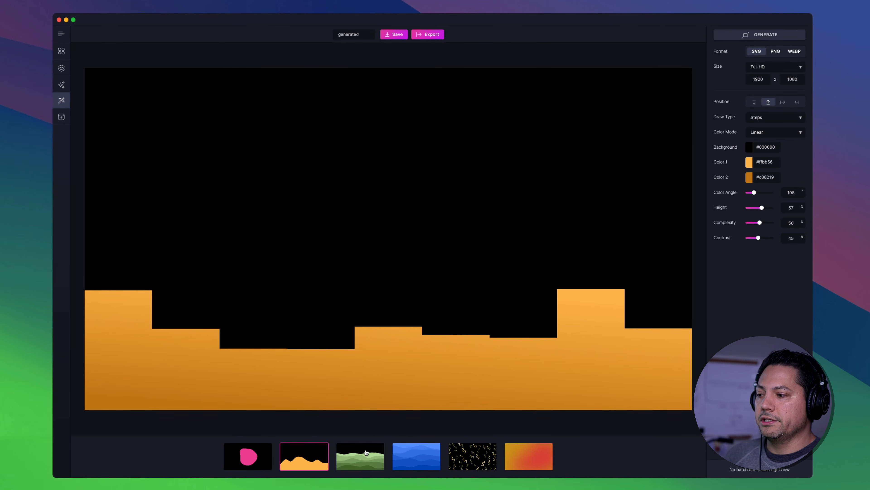
Preview the green layered hills, the blue layered waves and the yellow squiggle pattern backgrounds.
{"action": "left_click", "coordinate": [366, 451]}
{"action": "left_click", "coordinate": [411, 456]}
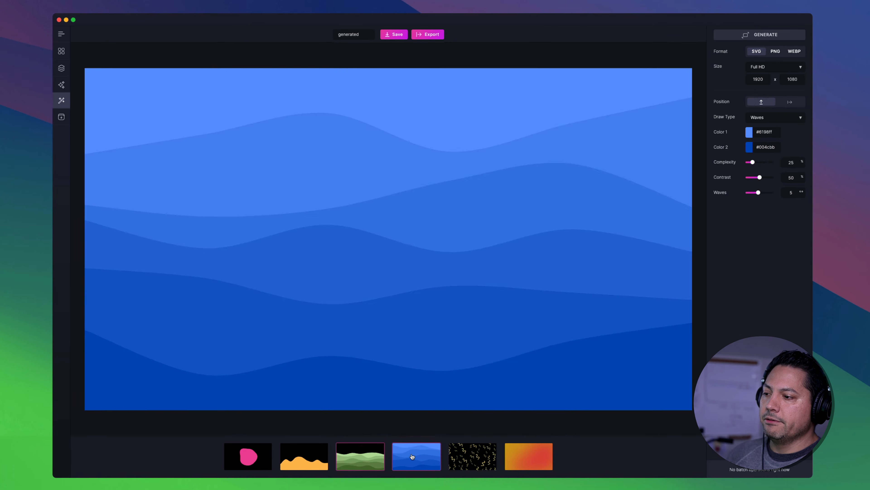
{"action": "left_click", "coordinate": [479, 458]}
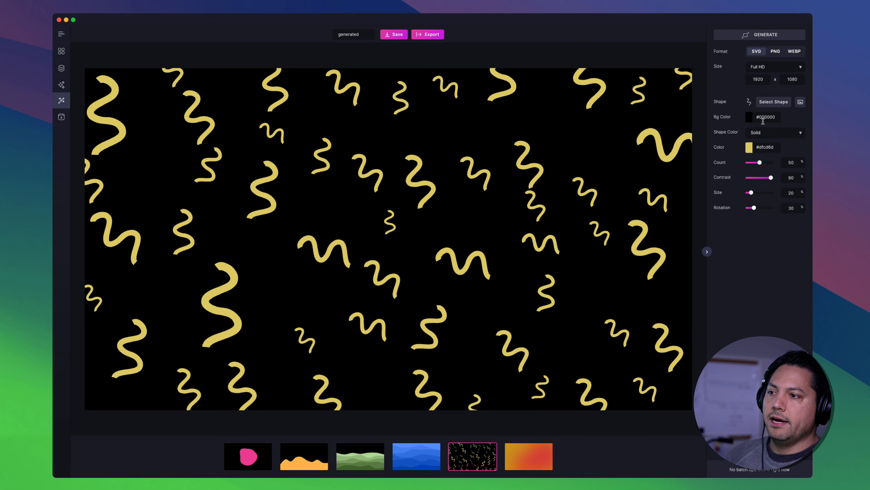
Replace the pattern's squiggle, trying several shapes including the image, Pinterest and snowflake icons.
{"action": "left_click", "coordinate": [782, 103]}
{"action": "scroll", "coordinate": [641, 308], "scroll_direction": "down", "scroll_amount": 5}
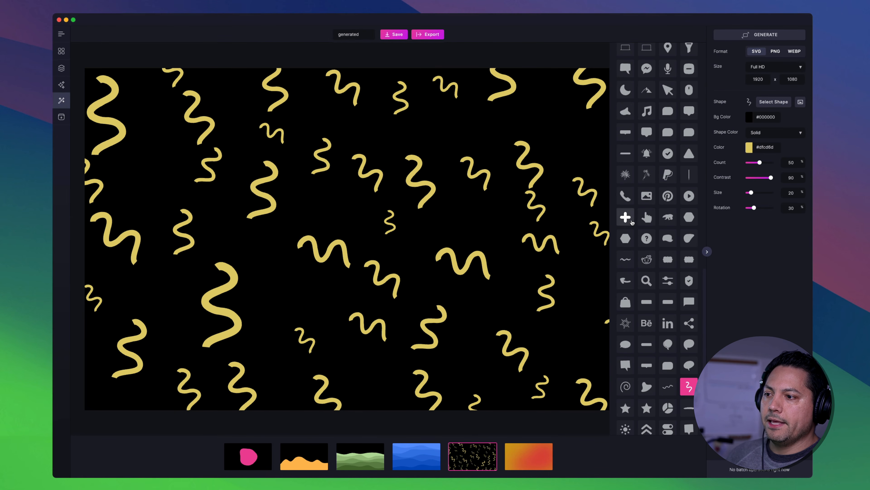
{"action": "left_click", "coordinate": [647, 217]}
{"action": "left_click", "coordinate": [652, 197]}
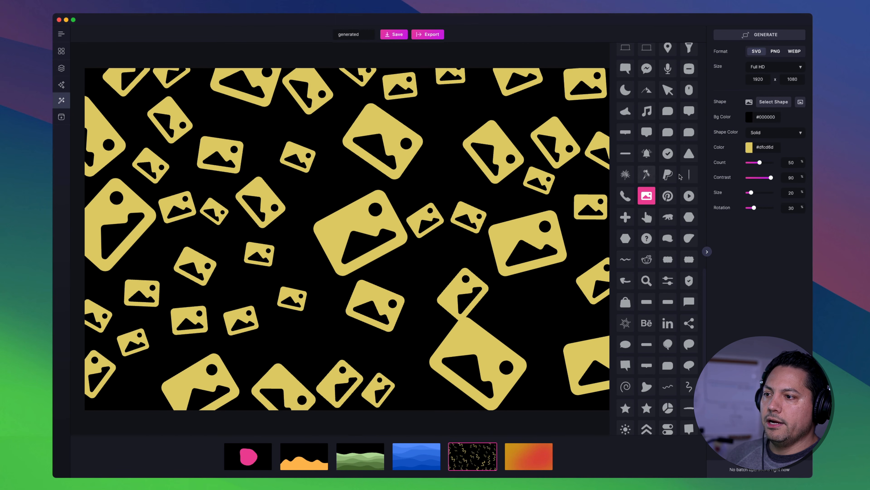
{"action": "left_click", "coordinate": [668, 175]}
{"action": "left_click", "coordinate": [672, 203]}
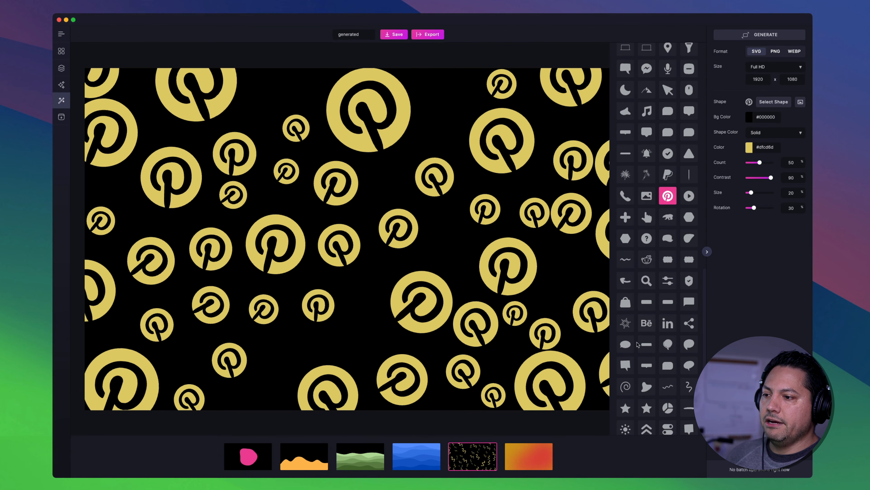
{"action": "left_click", "coordinate": [629, 329]}
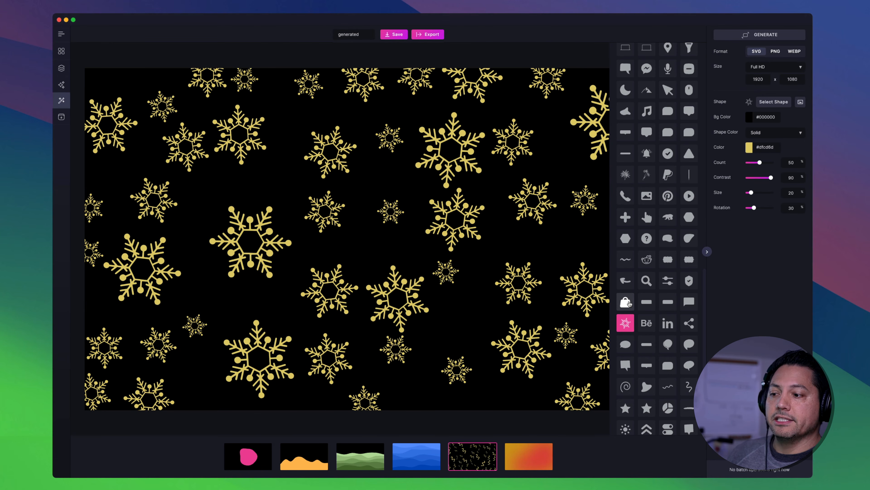
{"action": "left_click", "coordinate": [646, 386]}
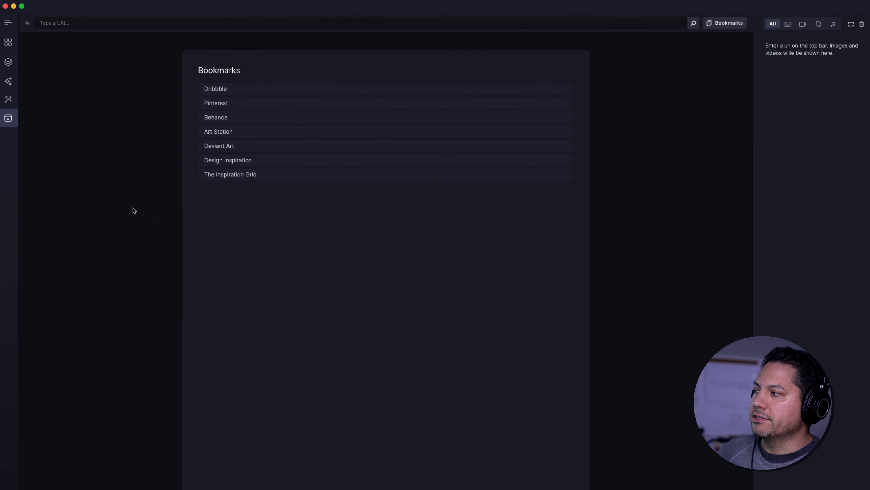
{"action": "mouse_move", "coordinate": [24, 120]}
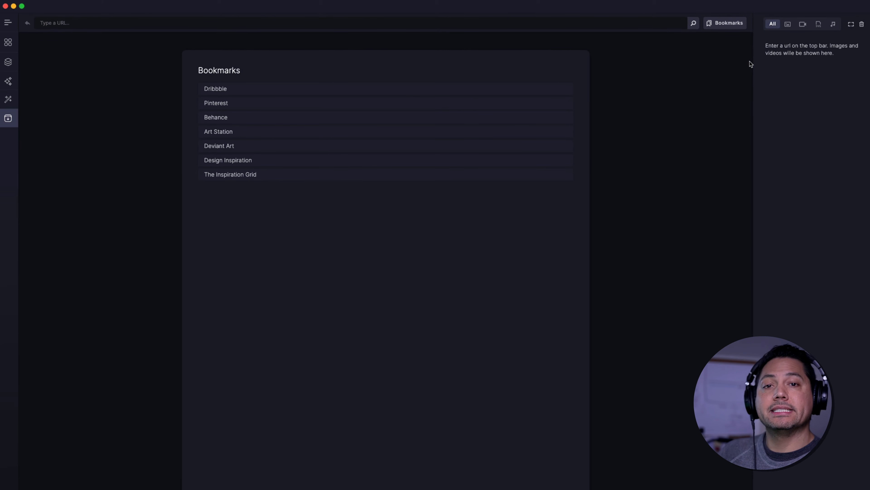
{"action": "left_click", "coordinate": [483, 25]}
{"action": "type", "text": "https://mediaplace.io/"}
{"action": "key", "text": "Return"}
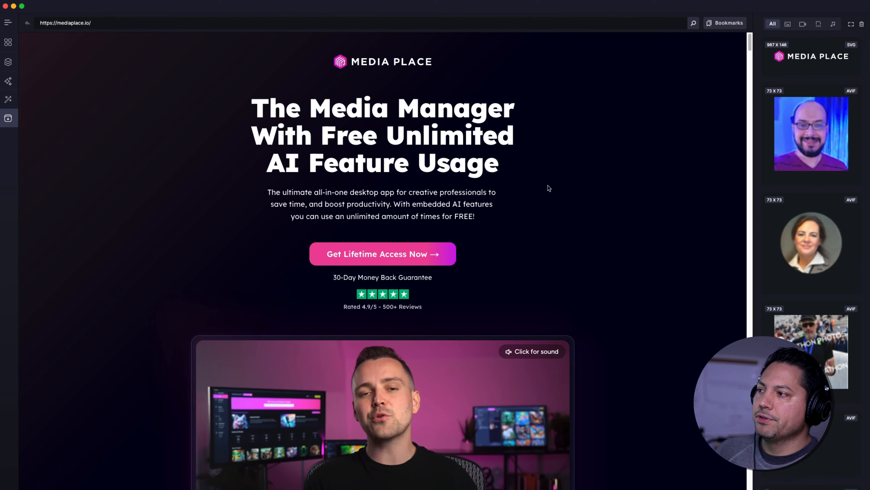
{"action": "scroll", "coordinate": [155, 272], "scroll_direction": "down", "scroll_amount": 10}
{"action": "scroll", "coordinate": [546, 97], "scroll_direction": "down", "scroll_amount": 4}
{"action": "scroll", "coordinate": [478, 292], "scroll_direction": "up", "scroll_amount": 2}
{"action": "scroll", "coordinate": [472, 299], "scroll_direction": "down", "scroll_amount": 10}
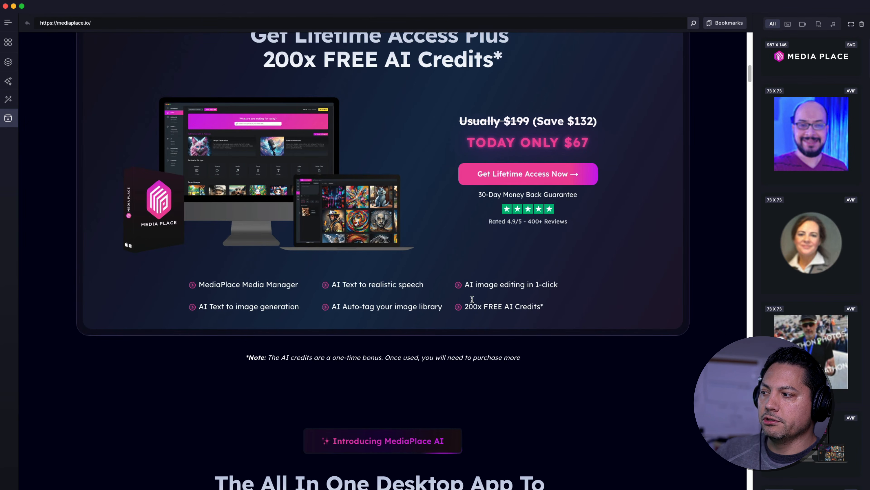
{"action": "scroll", "coordinate": [471, 299], "scroll_direction": "down", "scroll_amount": 10}
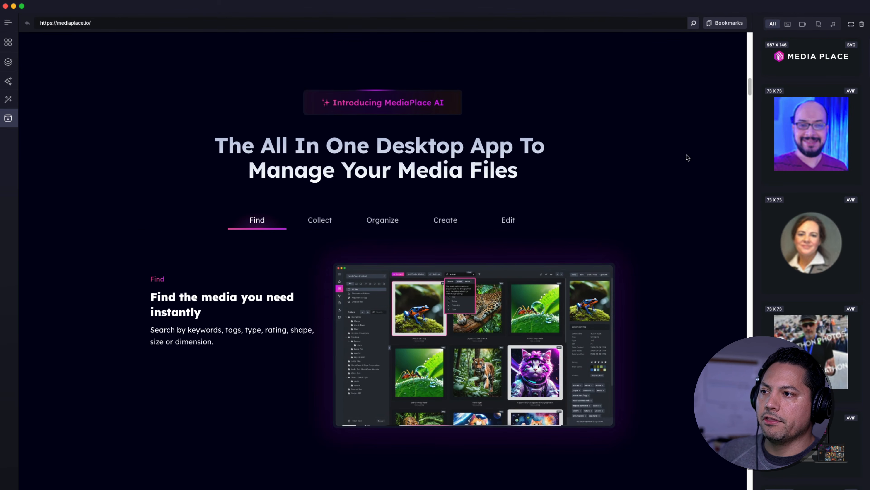
Save the 1040 x 1040 AVIF image of the noodle bowl from the page's media list into the My Files folder.
{"action": "scroll", "coordinate": [773, 248], "scroll_direction": "down", "scroll_amount": 11}
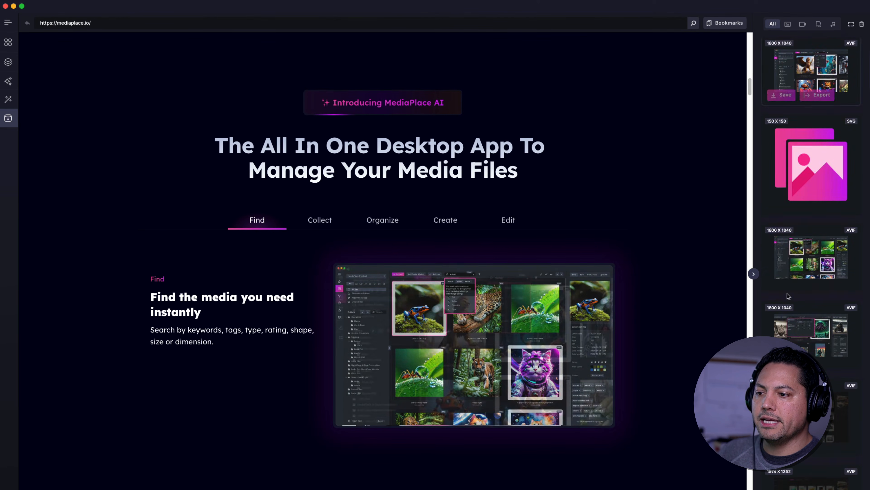
{"action": "scroll", "coordinate": [788, 296], "scroll_direction": "down", "scroll_amount": 8}
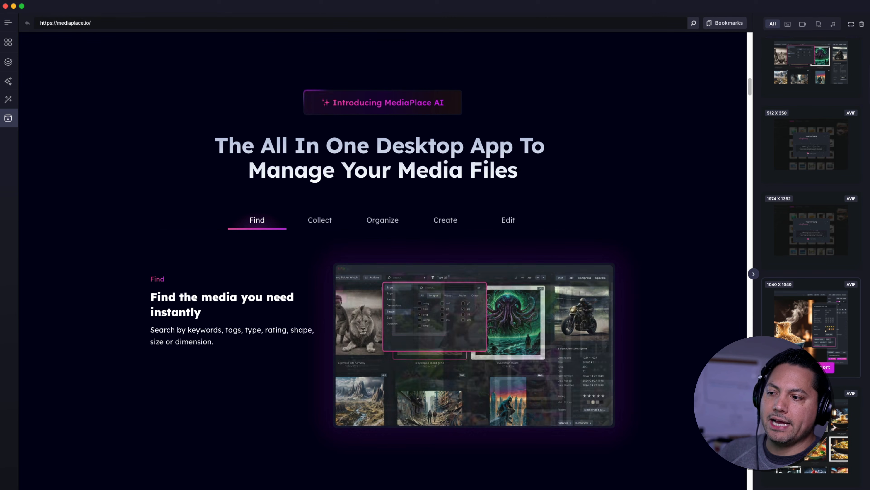
{"action": "left_click", "coordinate": [826, 367]}
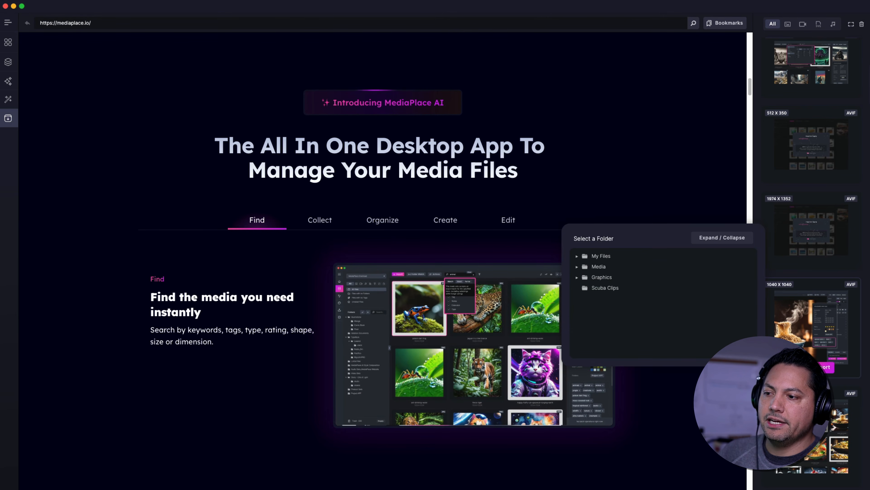
{"action": "left_click", "coordinate": [603, 256]}
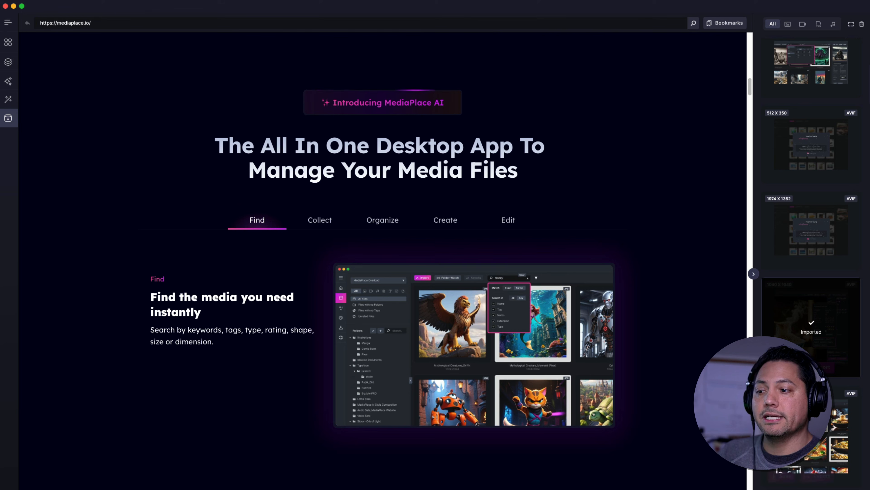
Review the page's collected media by images, SVG and audio, check the width and height filter, and show all types again.
{"action": "scroll", "coordinate": [820, 277], "scroll_direction": "up", "scroll_amount": 10}
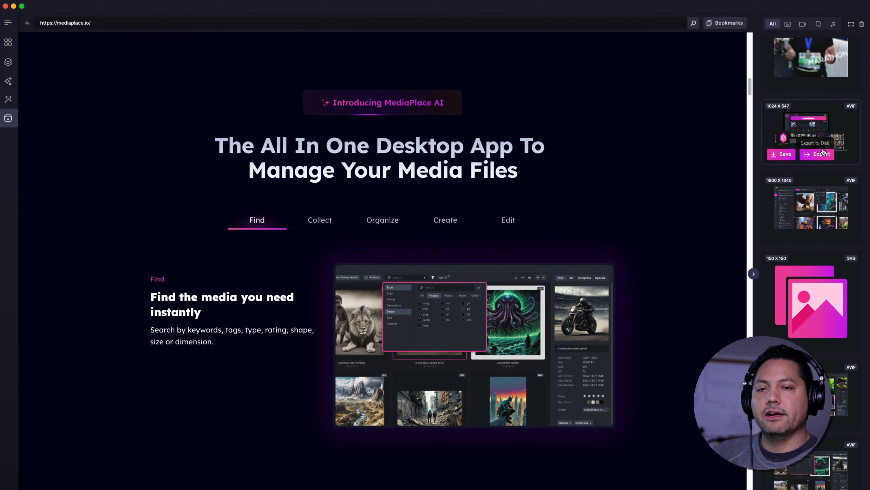
{"action": "scroll", "coordinate": [822, 153], "scroll_direction": "up", "scroll_amount": 5}
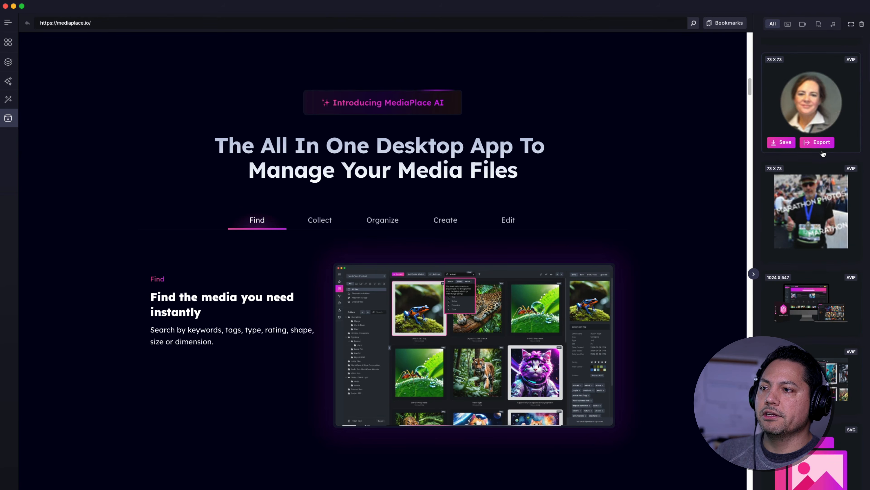
{"action": "scroll", "coordinate": [823, 154], "scroll_direction": "up", "scroll_amount": 5}
{"action": "scroll", "coordinate": [801, 208], "scroll_direction": "down", "scroll_amount": 1}
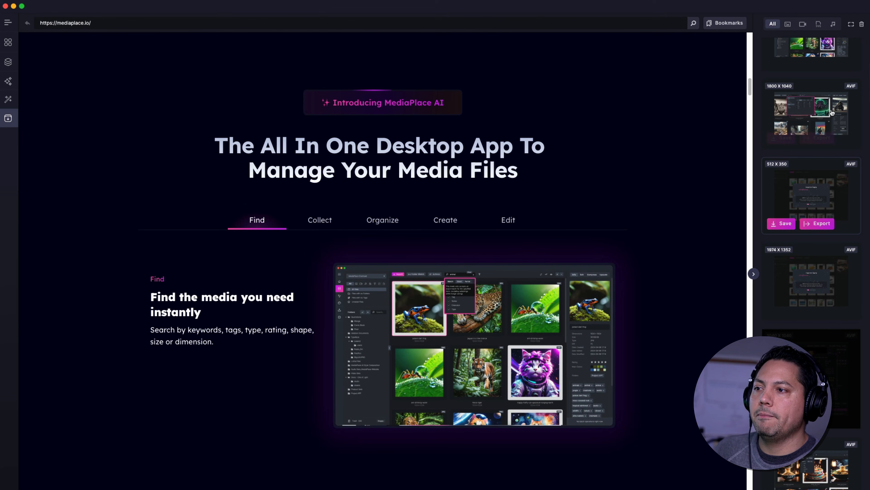
{"action": "left_click", "coordinate": [788, 24]}
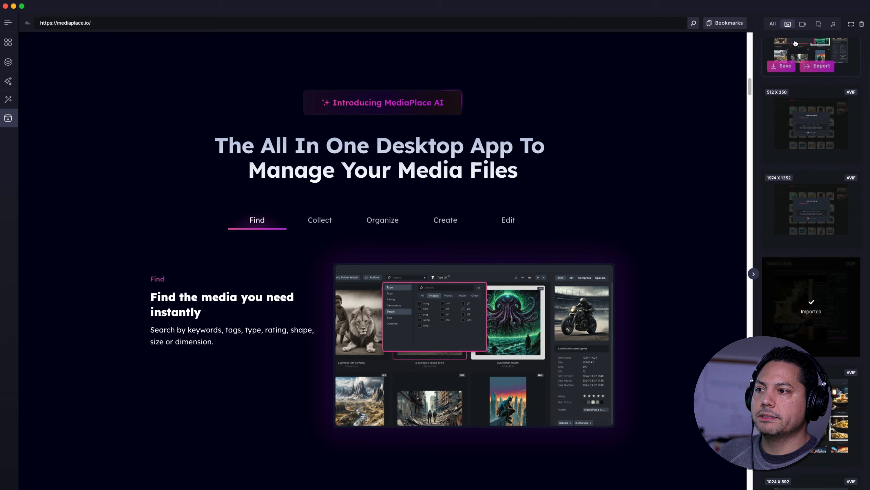
{"action": "left_click", "coordinate": [818, 25]}
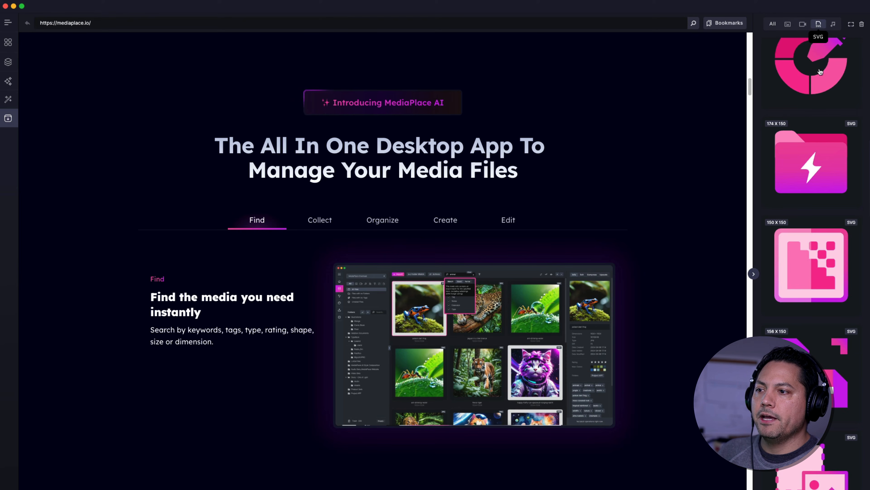
{"action": "left_click", "coordinate": [833, 24]}
{"action": "left_click", "coordinate": [850, 24]}
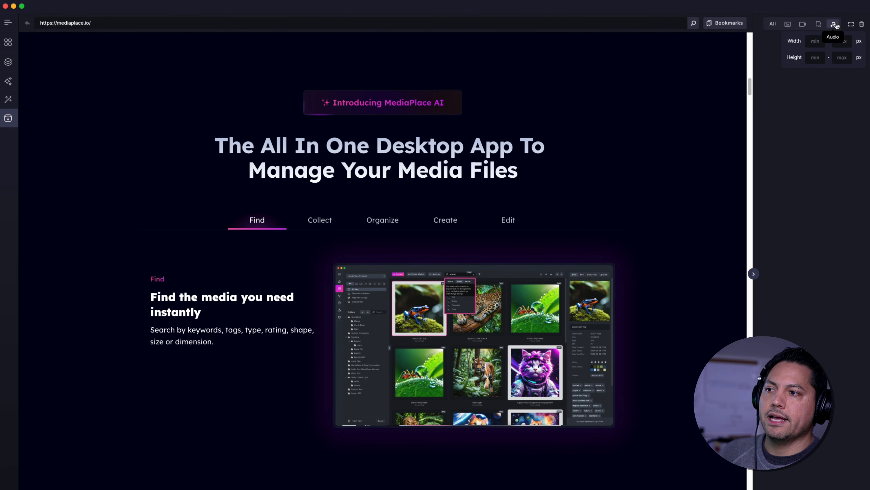
{"action": "left_click", "coordinate": [773, 23]}
Look through the unfiltered media list and the page's section on embedded AI features.
{"action": "scroll", "coordinate": [796, 260], "scroll_direction": "down", "scroll_amount": 5}
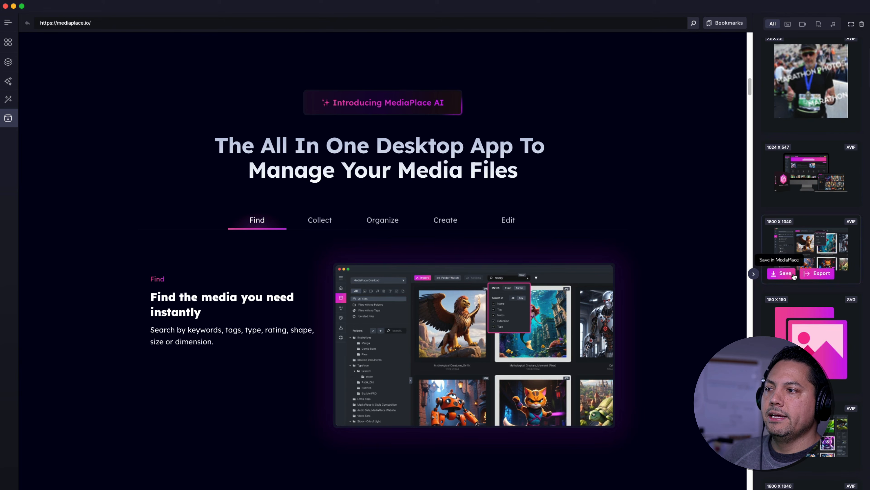
{"action": "scroll", "coordinate": [807, 232], "scroll_direction": "down", "scroll_amount": 4}
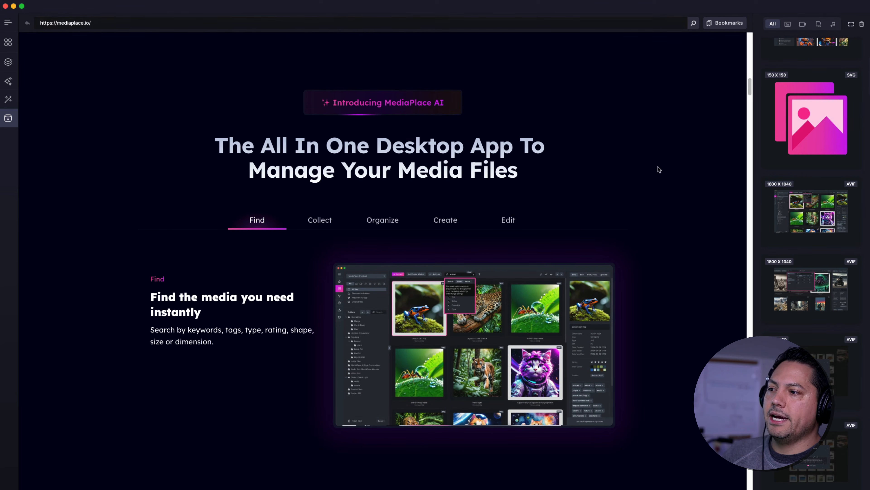
{"action": "scroll", "coordinate": [571, 208], "scroll_direction": "down", "scroll_amount": 15}
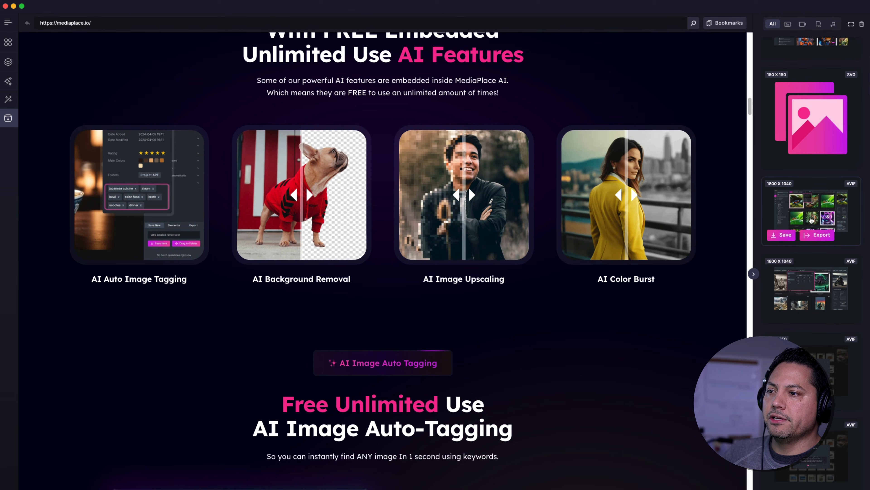
{"action": "scroll", "coordinate": [826, 219], "scroll_direction": "down", "scroll_amount": 3}
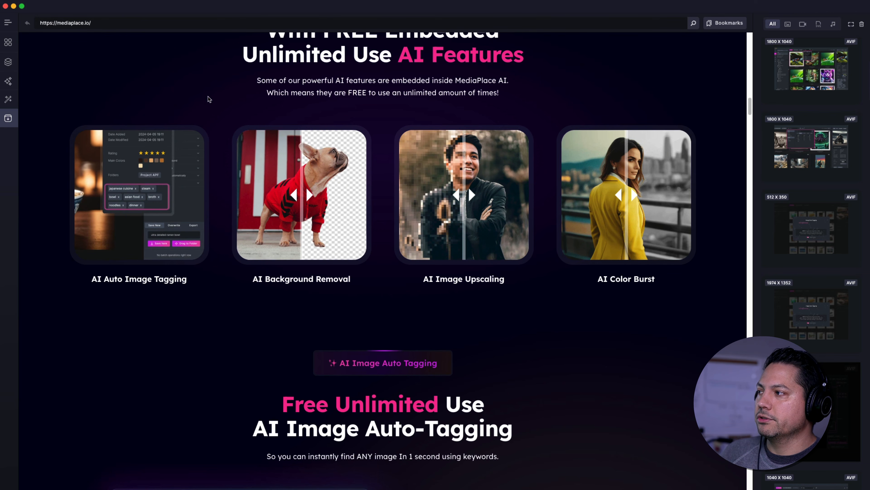
Open the Free Media library and search its images for "skate boarding".
{"action": "mouse_move", "coordinate": [21, 146]}
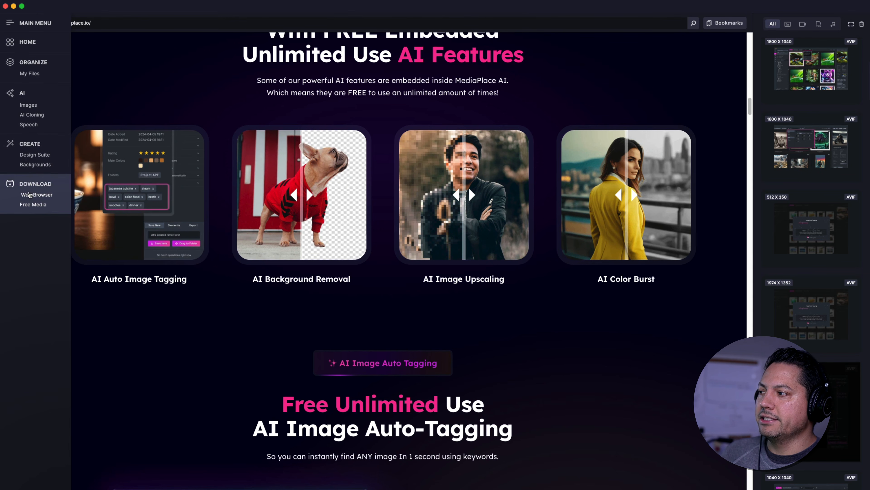
{"action": "left_click", "coordinate": [32, 204]}
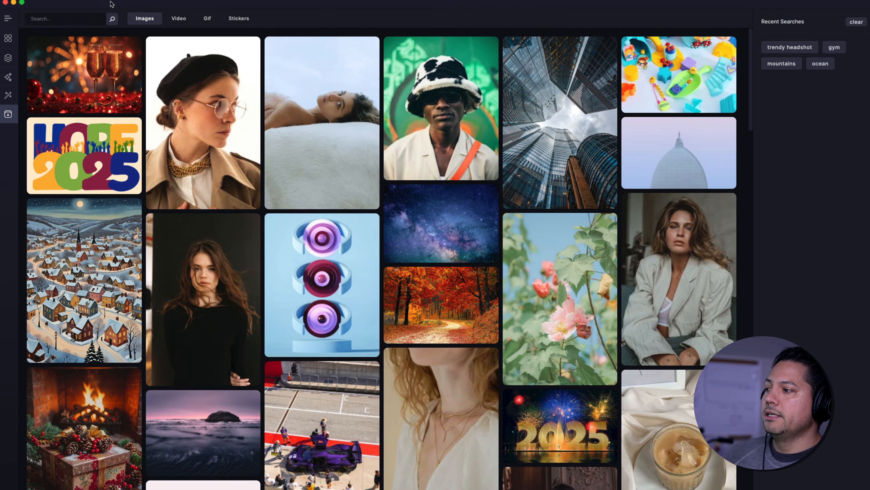
{"action": "mouse_move", "coordinate": [273, 139]}
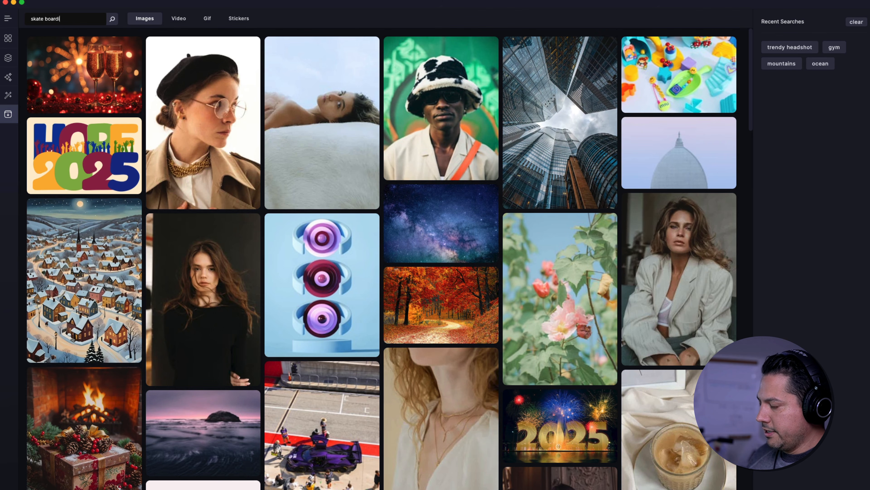
{"action": "type", "text": "ng"}
{"action": "key", "text": "Return"}
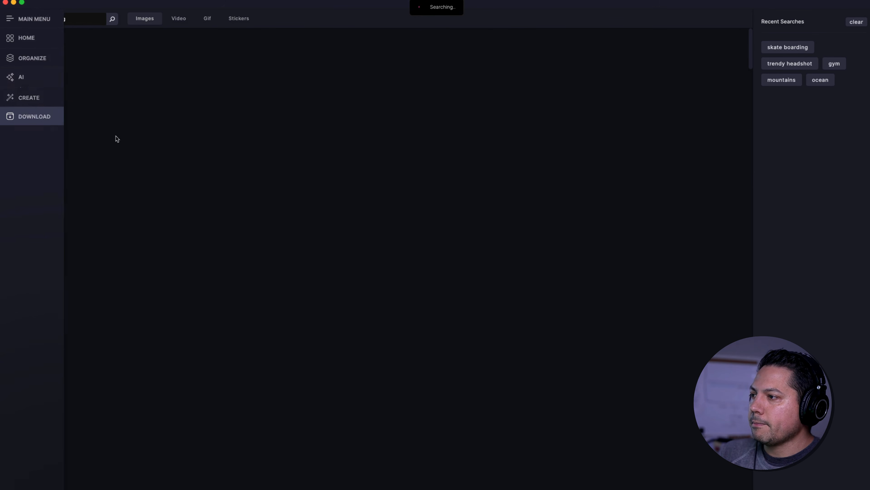
Find the photo of the upright skateboard with blue trucks in the results and save it to the My Files folder.
{"action": "scroll", "coordinate": [366, 265], "scroll_direction": "down", "scroll_amount": 20}
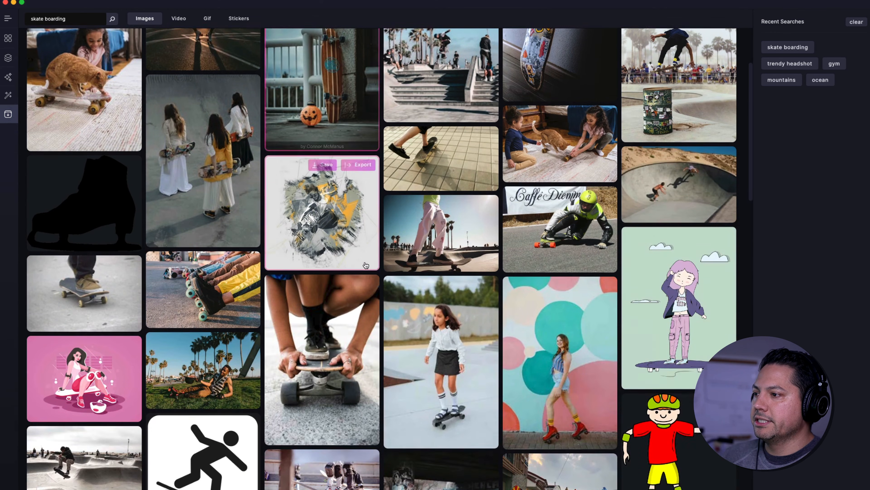
{"action": "scroll", "coordinate": [366, 265], "scroll_direction": "down", "scroll_amount": 12}
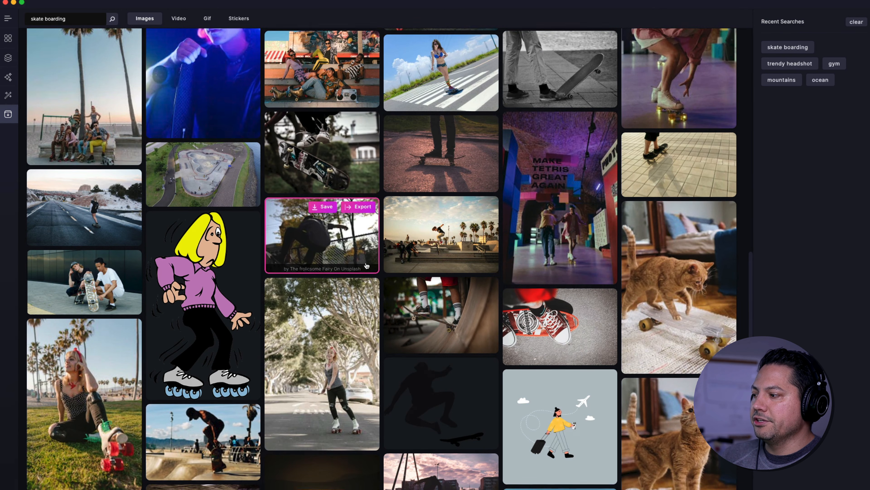
{"action": "scroll", "coordinate": [367, 267], "scroll_direction": "down", "scroll_amount": 3}
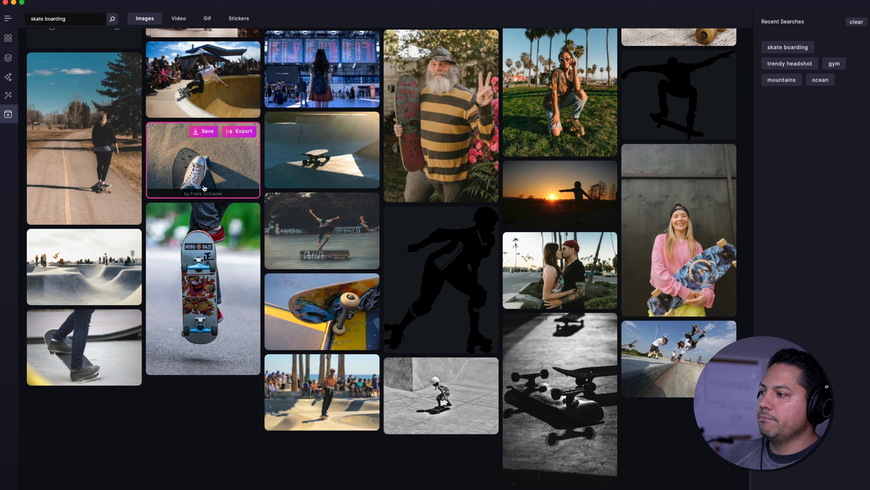
{"action": "left_click", "coordinate": [203, 212]}
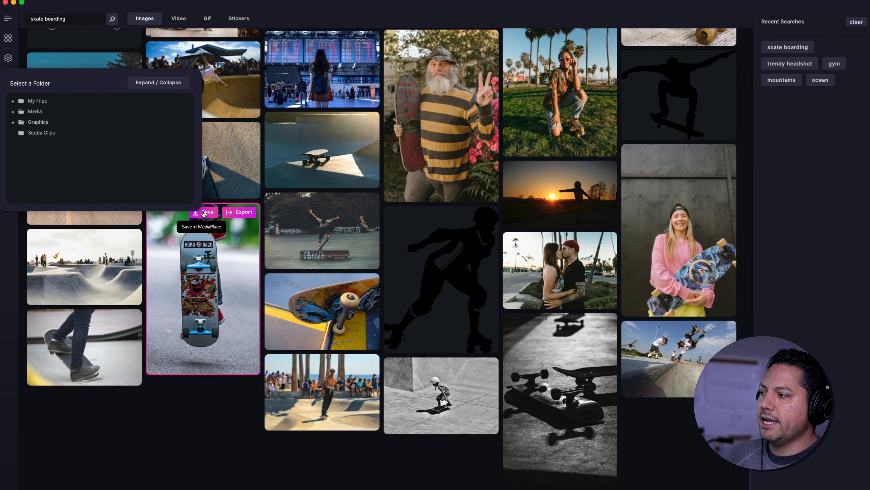
{"action": "left_click", "coordinate": [37, 108]}
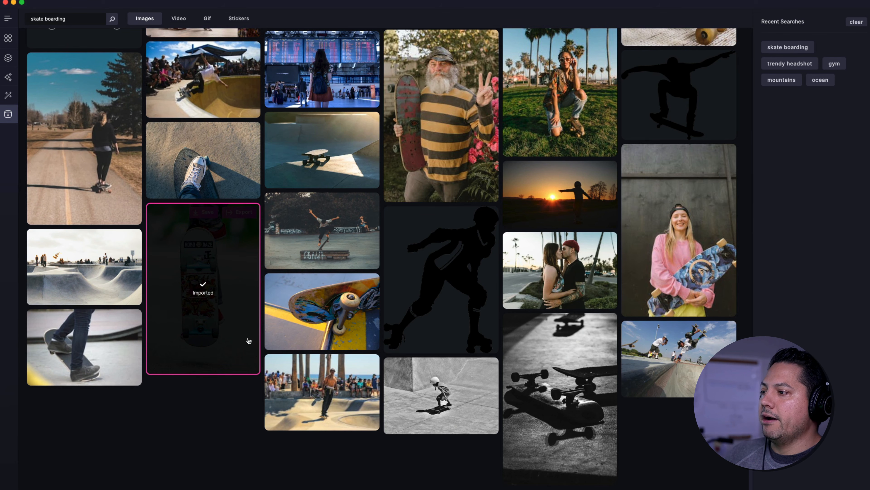
Go to My Files in the organizer and open the saved skateboard photo for editing.
{"action": "mouse_move", "coordinate": [15, 40]}
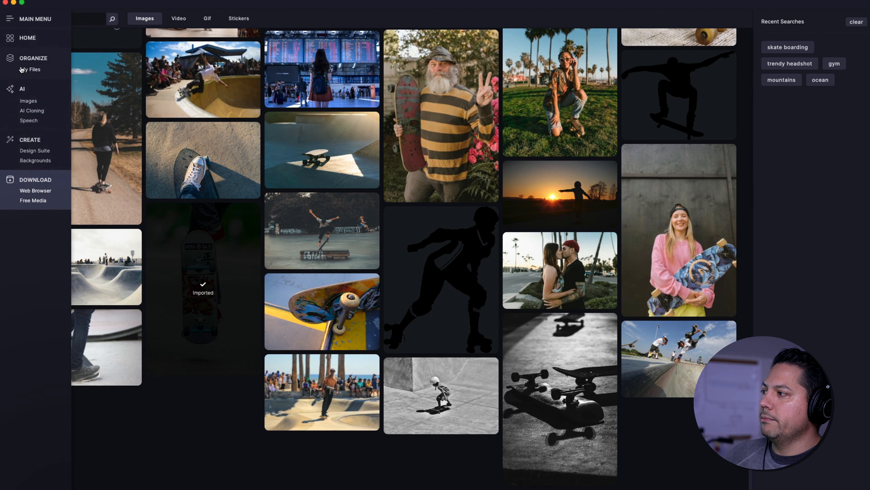
{"action": "left_click", "coordinate": [21, 70]}
{"action": "left_click", "coordinate": [55, 97]}
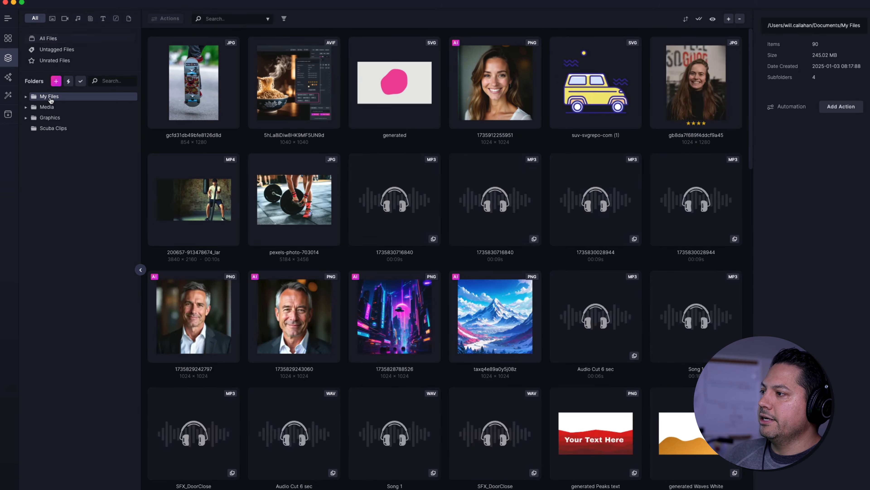
{"action": "double_click", "coordinate": [204, 87]}
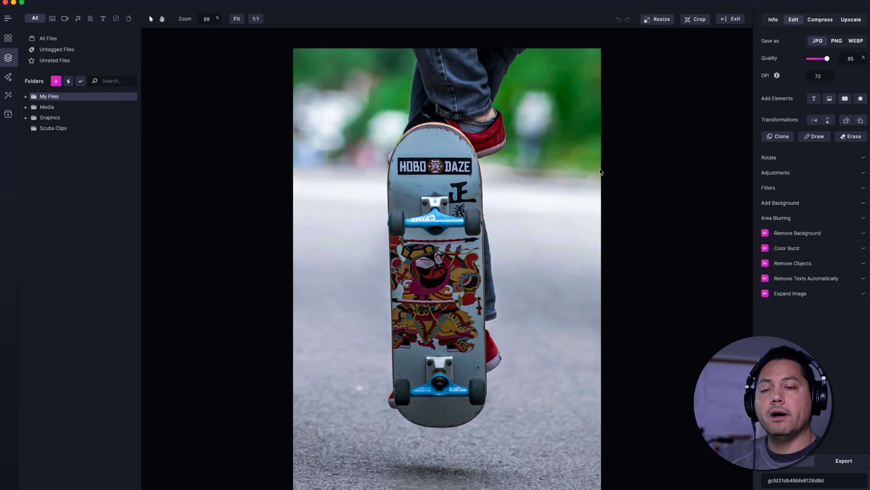
Return to Free Media, show the skate boarding videos and save the tall clip of legs on a skateboard to a library folder.
{"action": "mouse_move", "coordinate": [4, 128]}
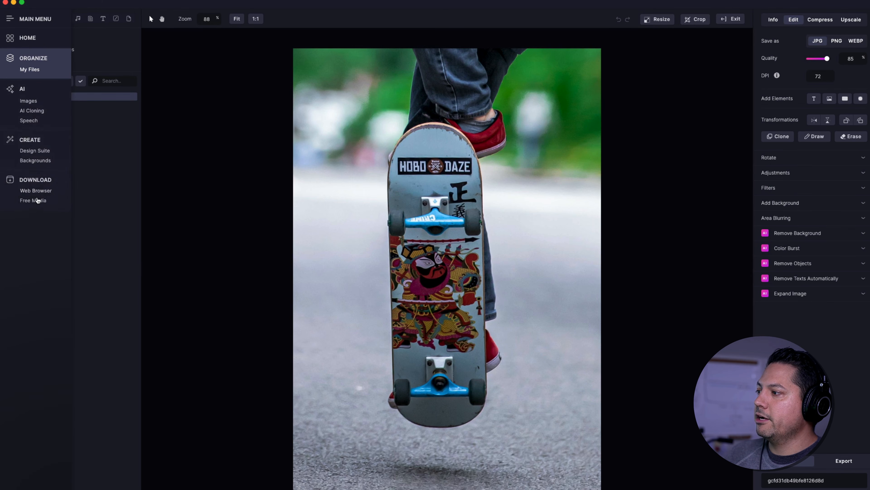
{"action": "left_click", "coordinate": [34, 201]}
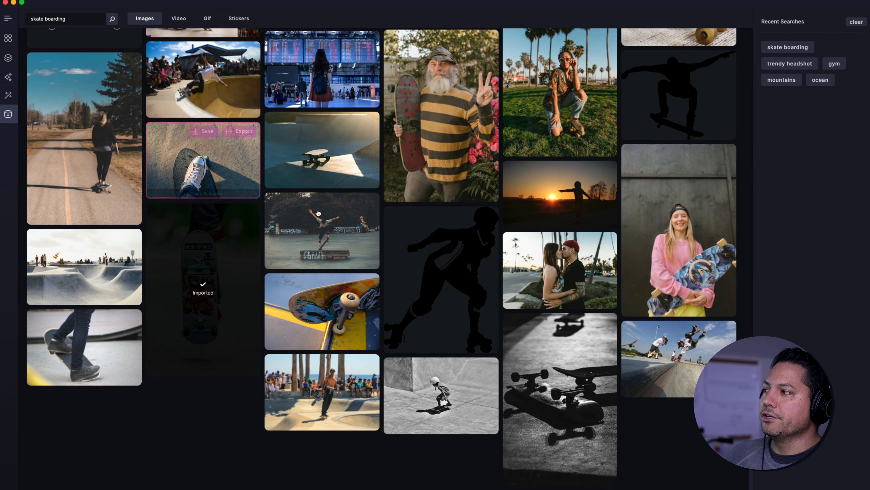
{"action": "left_click", "coordinate": [173, 19]}
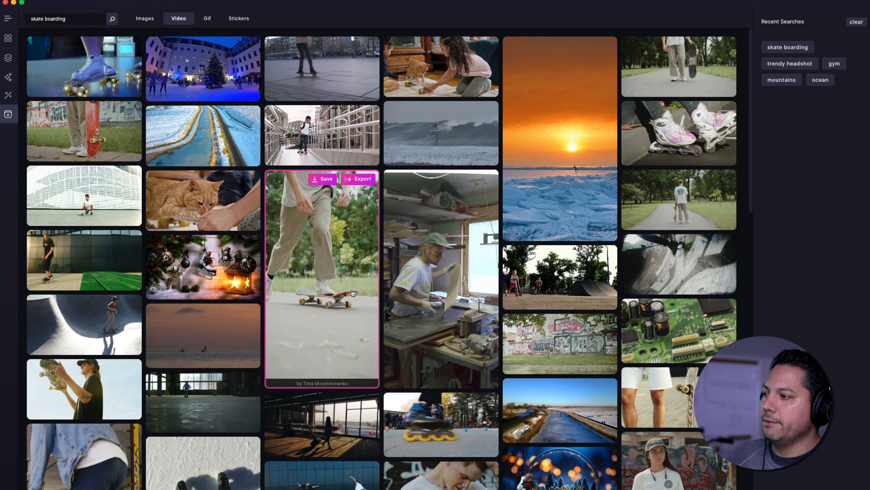
{"action": "left_click", "coordinate": [323, 178]}
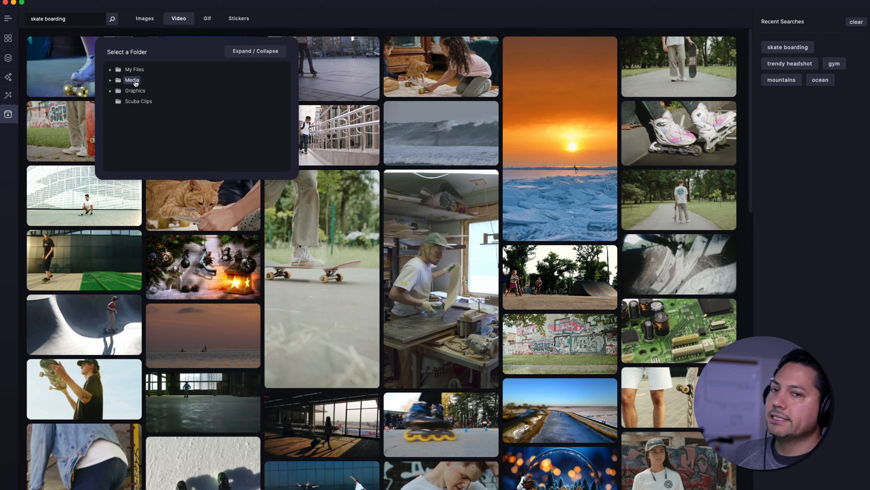
{"action": "left_click", "coordinate": [135, 91]}
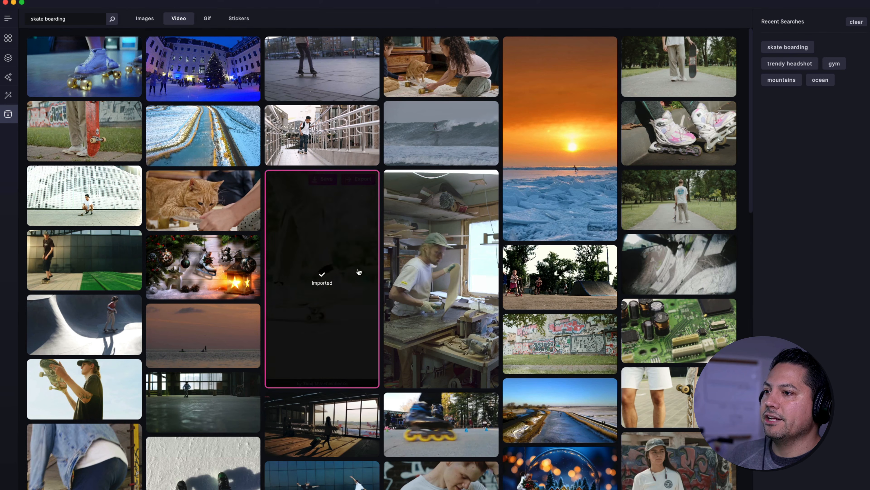
Browse more skate boarding videos and preview the clips, including the one of the board maker's workshop.
{"action": "mouse_move", "coordinate": [177, 47]}
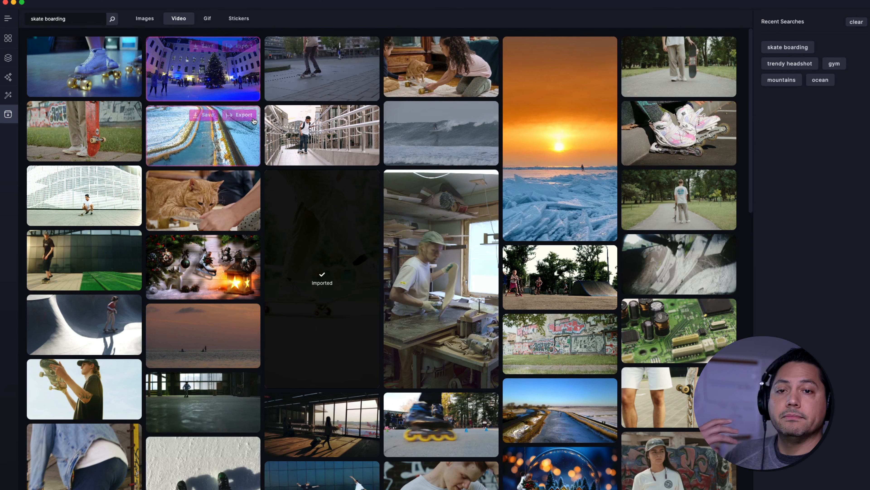
{"action": "scroll", "coordinate": [316, 287], "scroll_direction": "down", "scroll_amount": 4}
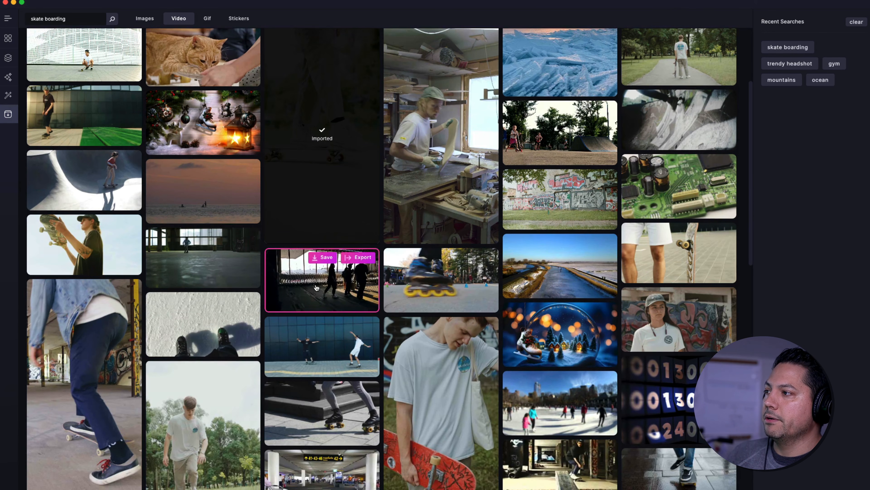
{"action": "scroll", "coordinate": [317, 288], "scroll_direction": "up", "scroll_amount": 4}
{"action": "mouse_move", "coordinate": [386, 246]}
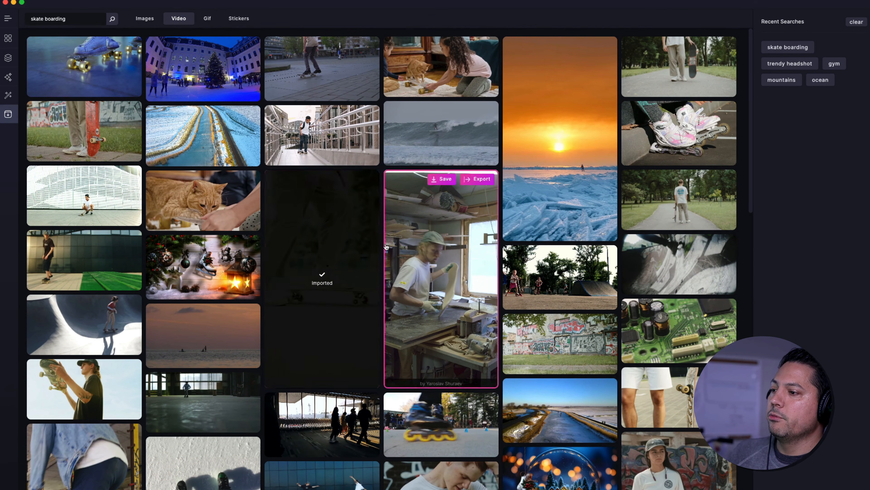